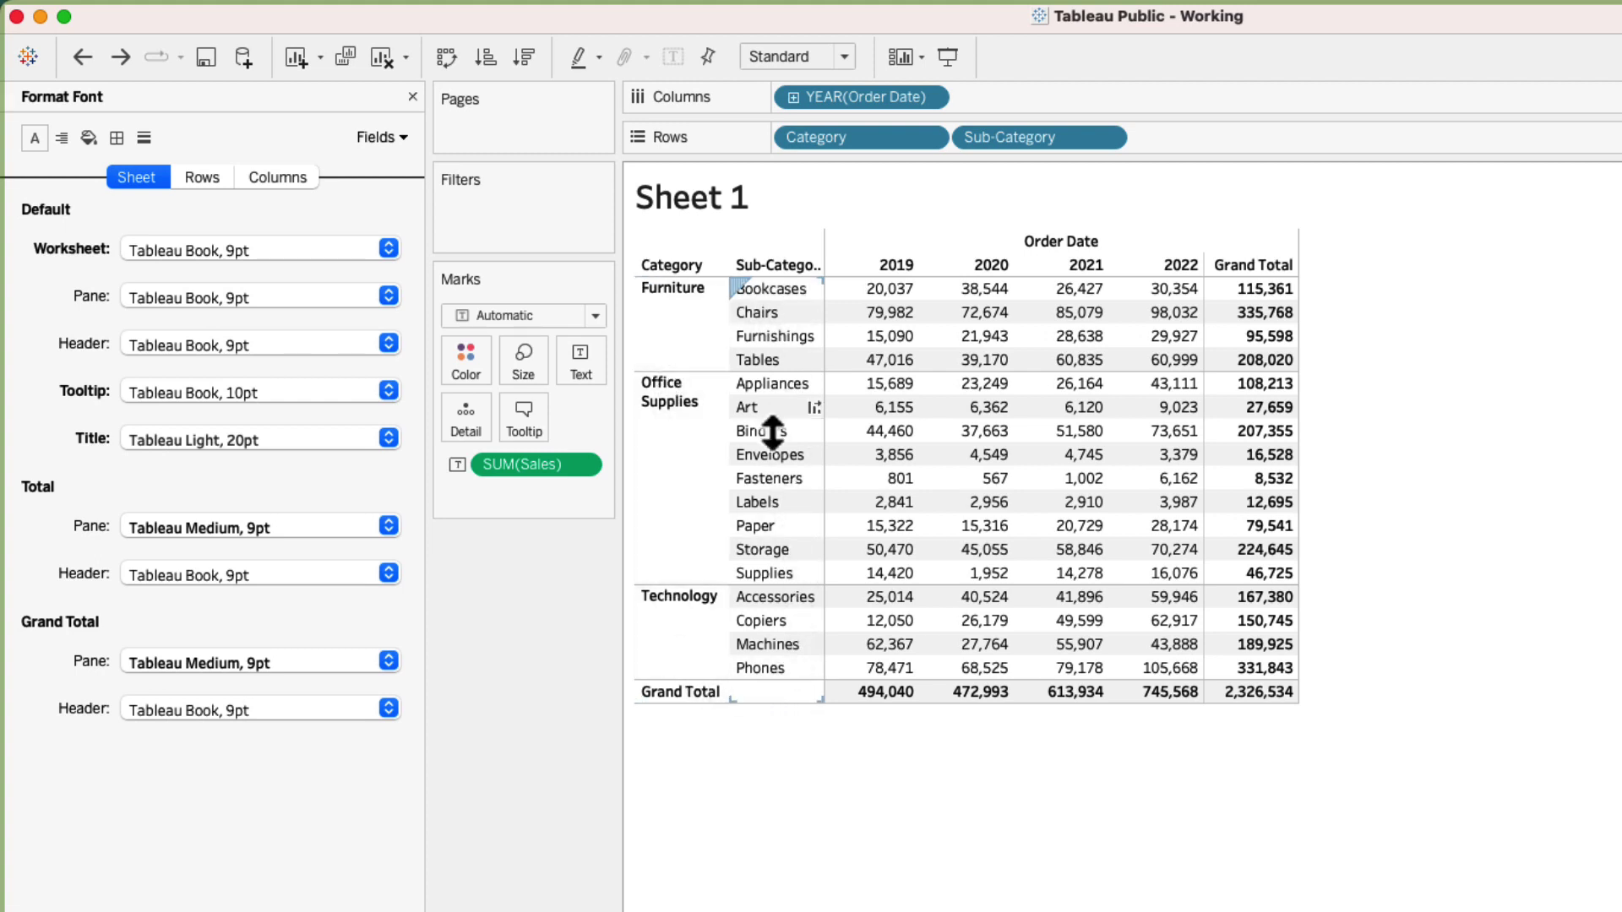
Recolor the sheet's header font orange and switch it back to black
click(315, 347)
click(176, 457)
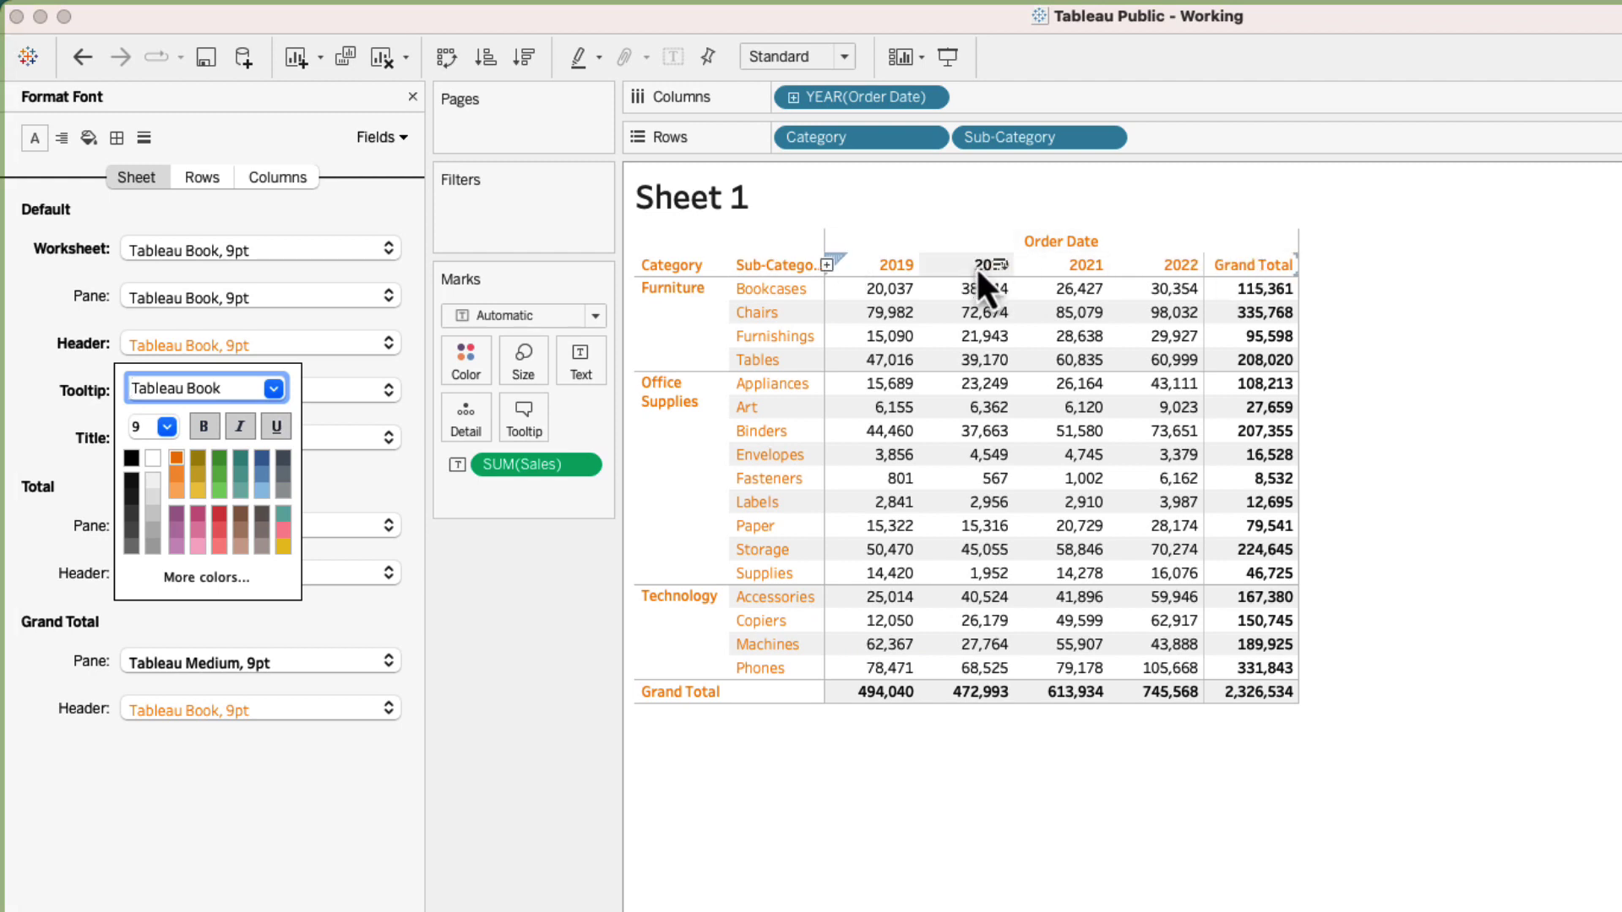
click(131, 458)
click(793, 316)
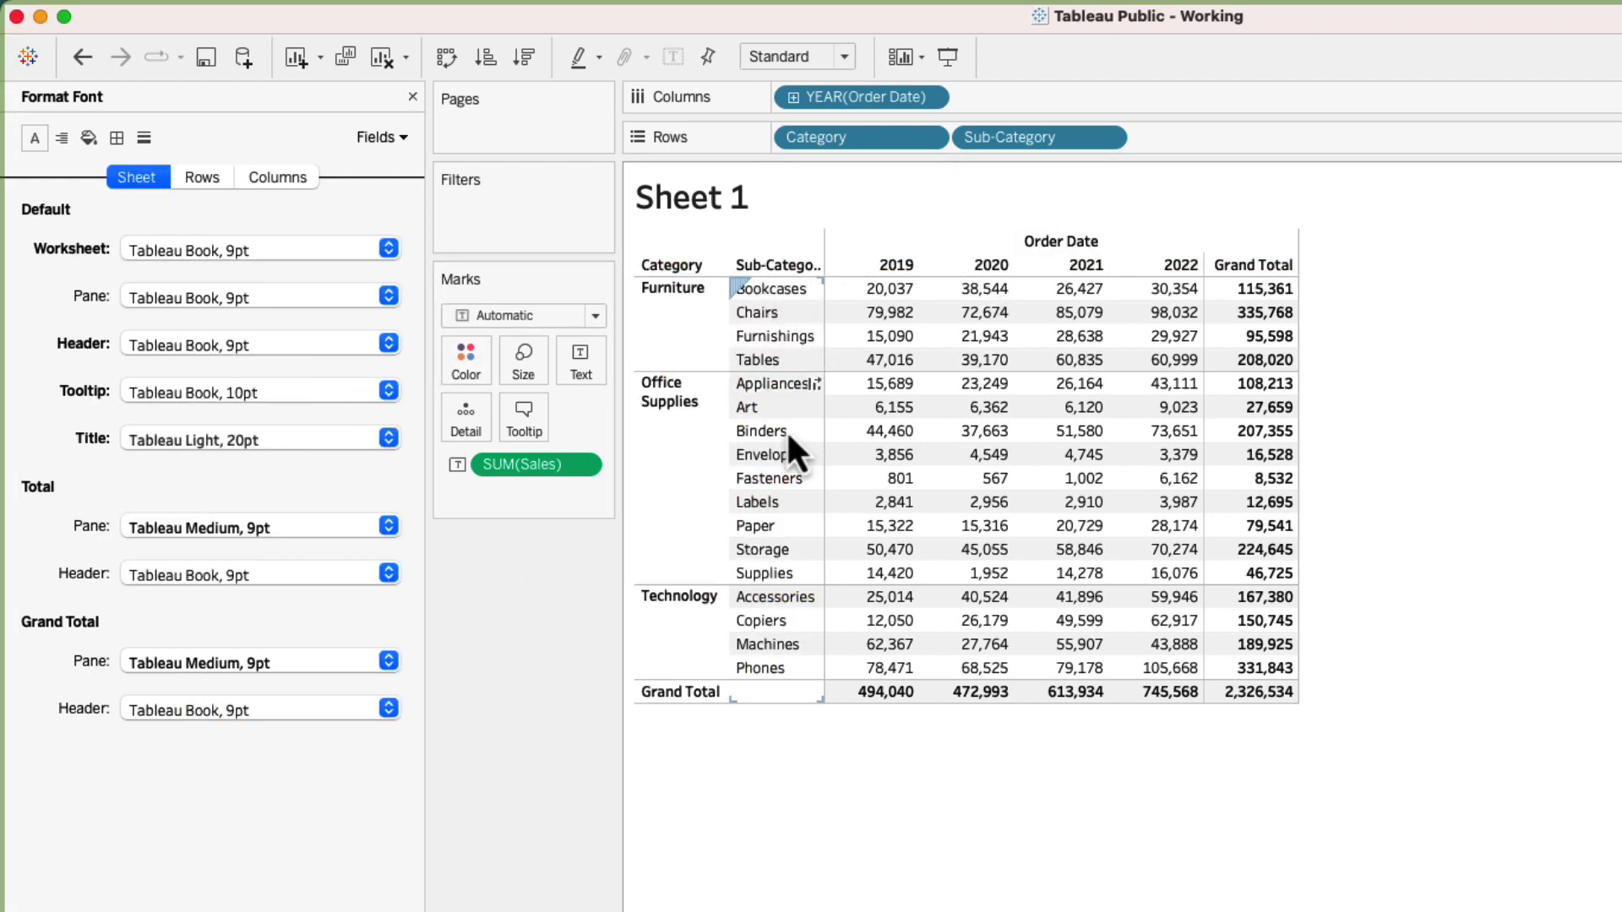
Recolor the header font for the rows only
click(201, 176)
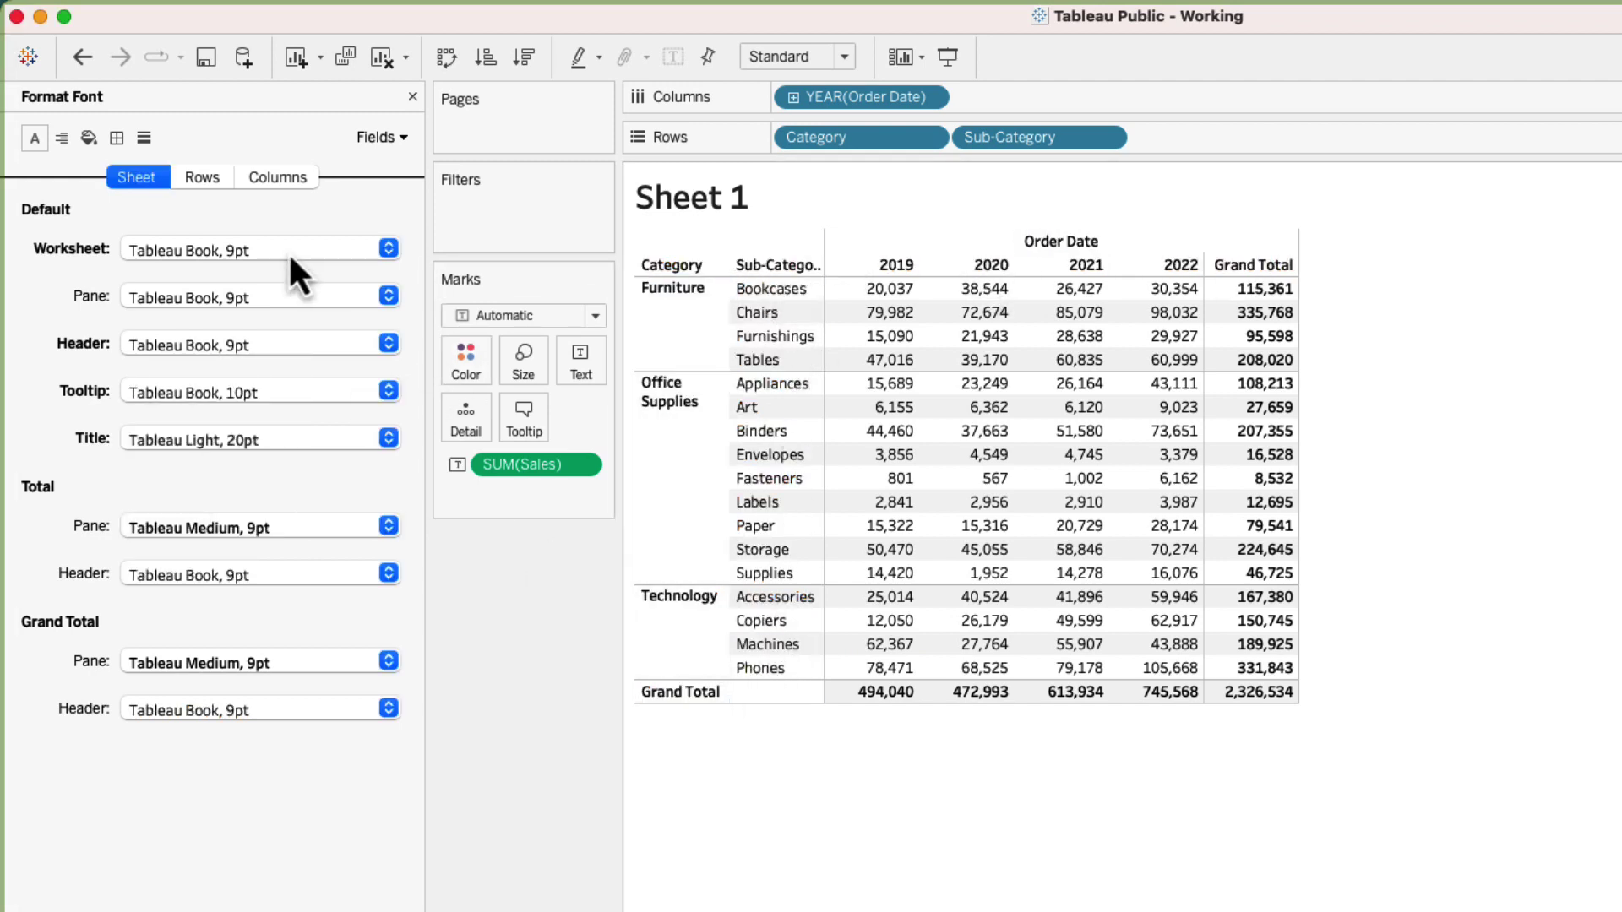
click(353, 343)
click(182, 465)
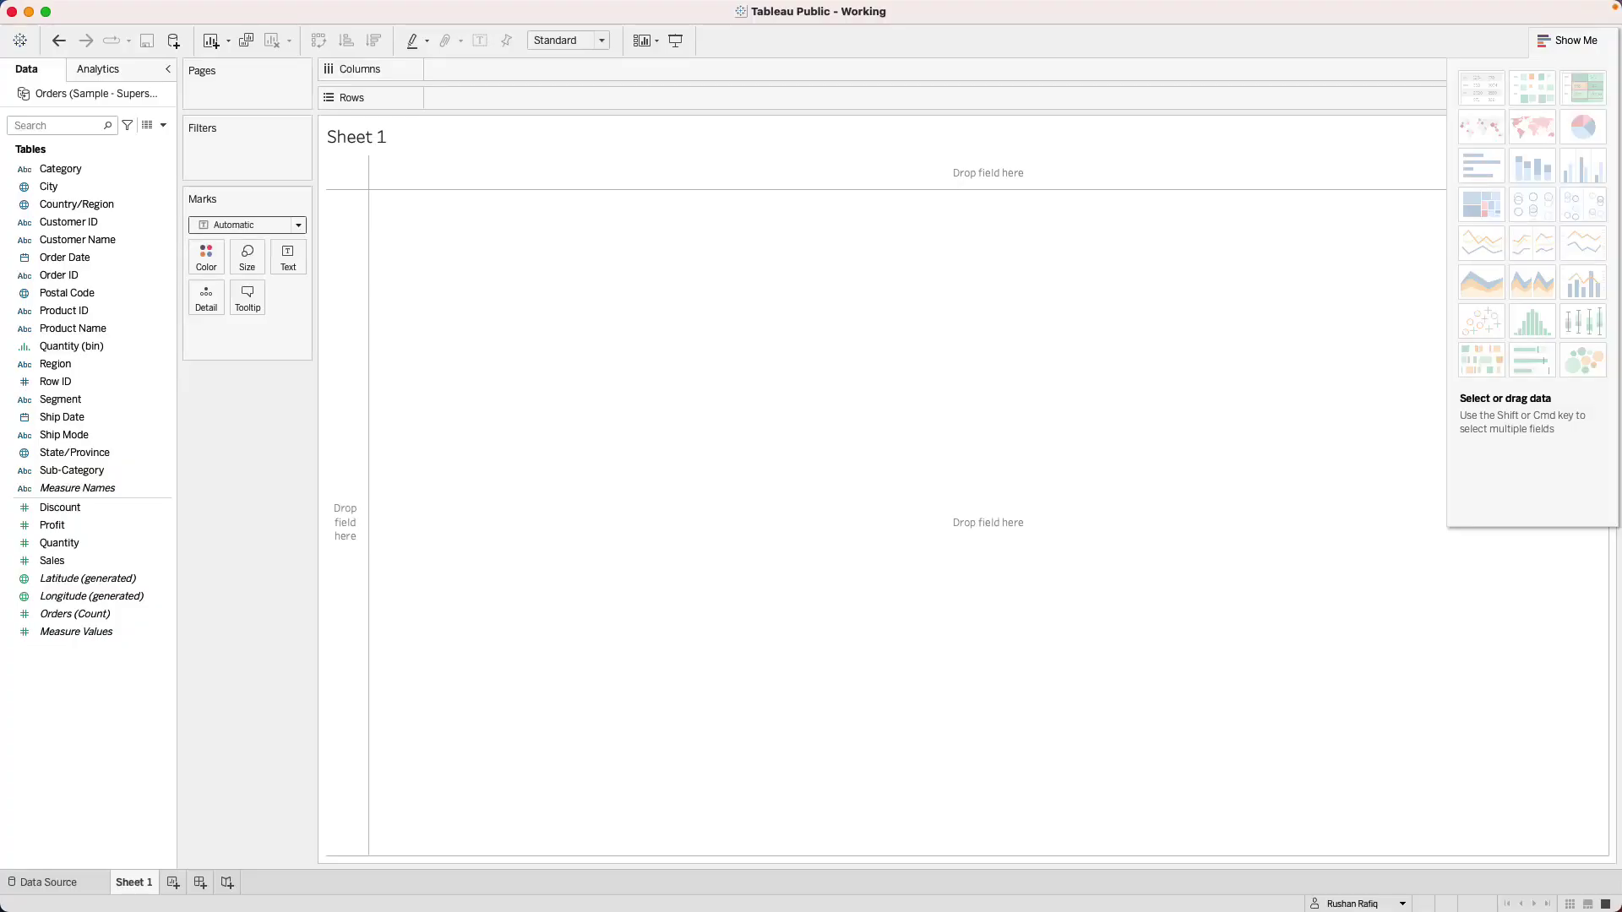
Place the Category dimension on the rows of the blank sheet and undo the placement
click(215, 434)
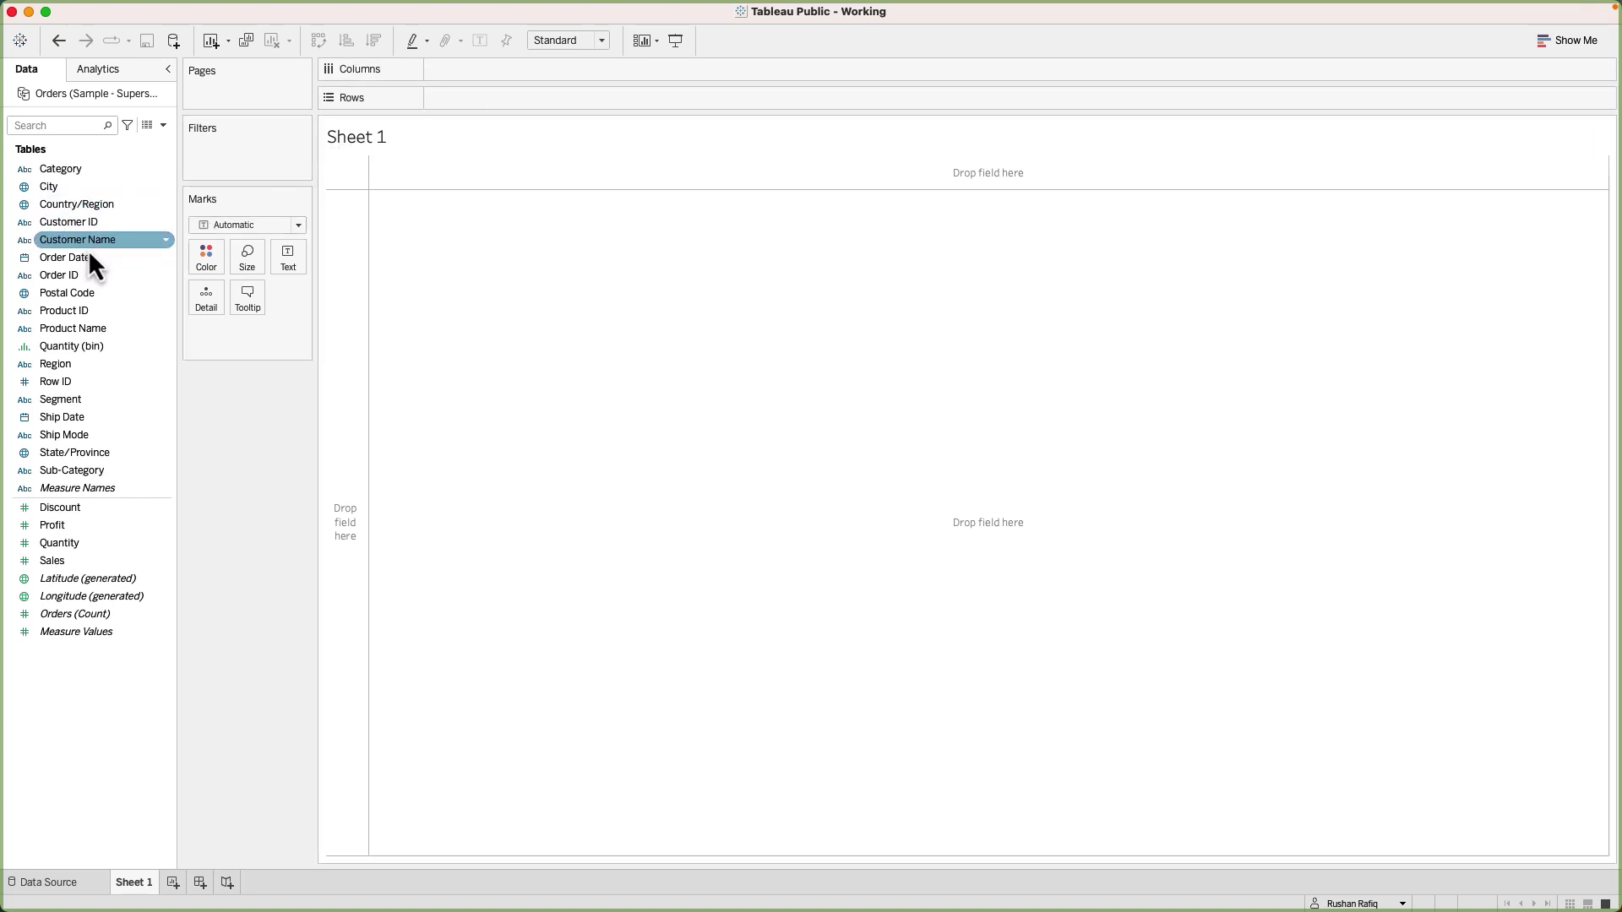
drag(72, 171, 468, 105)
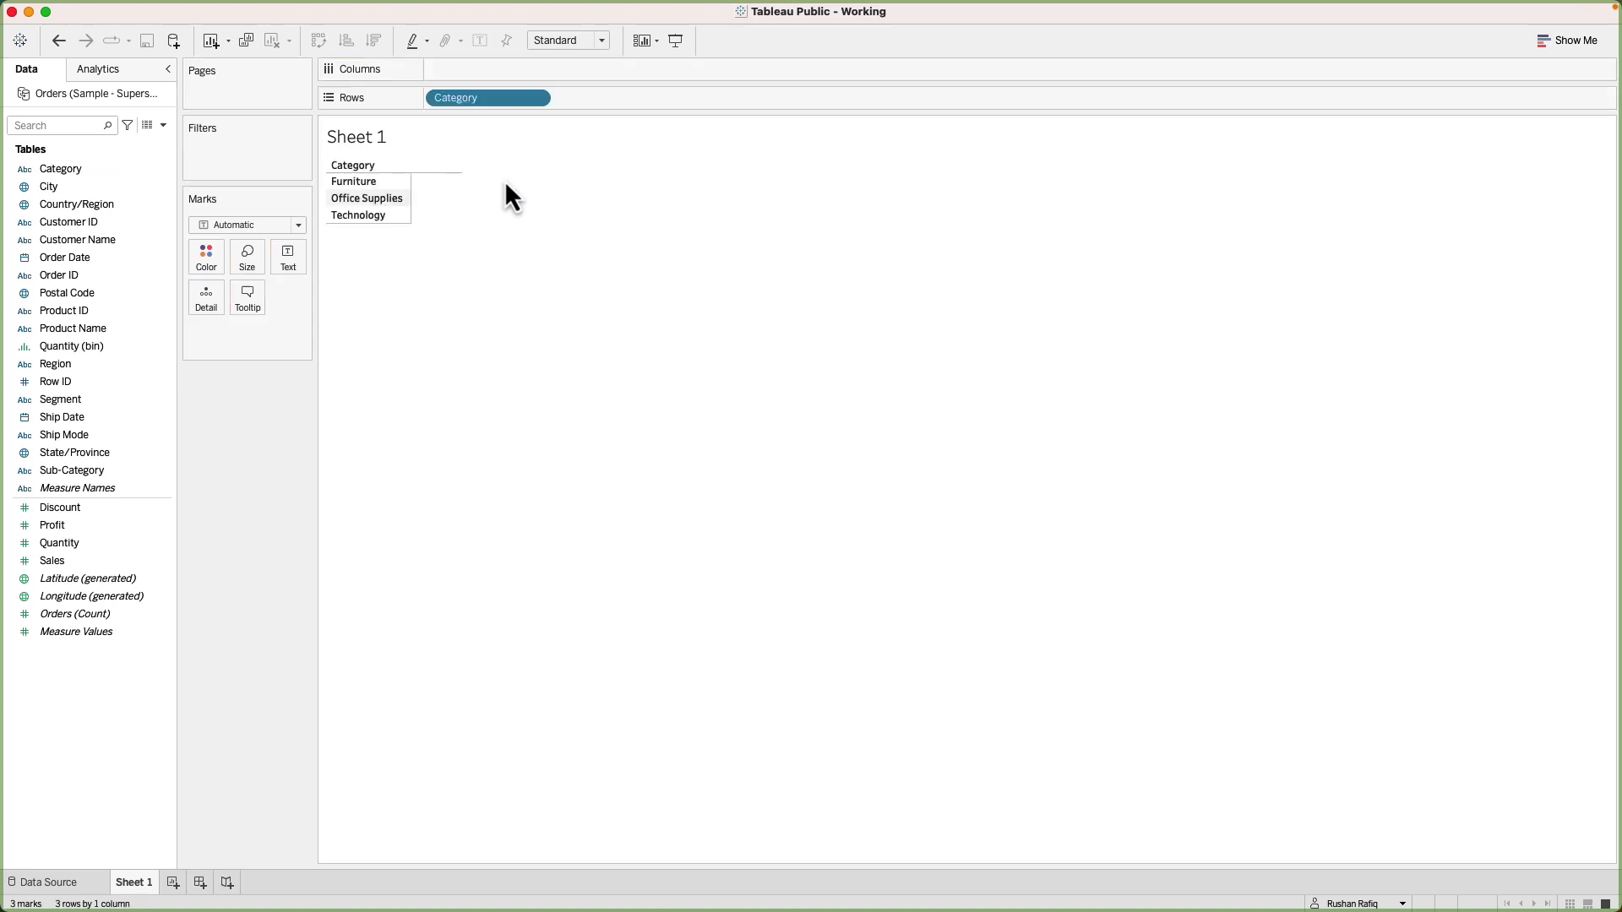
key(super+z)
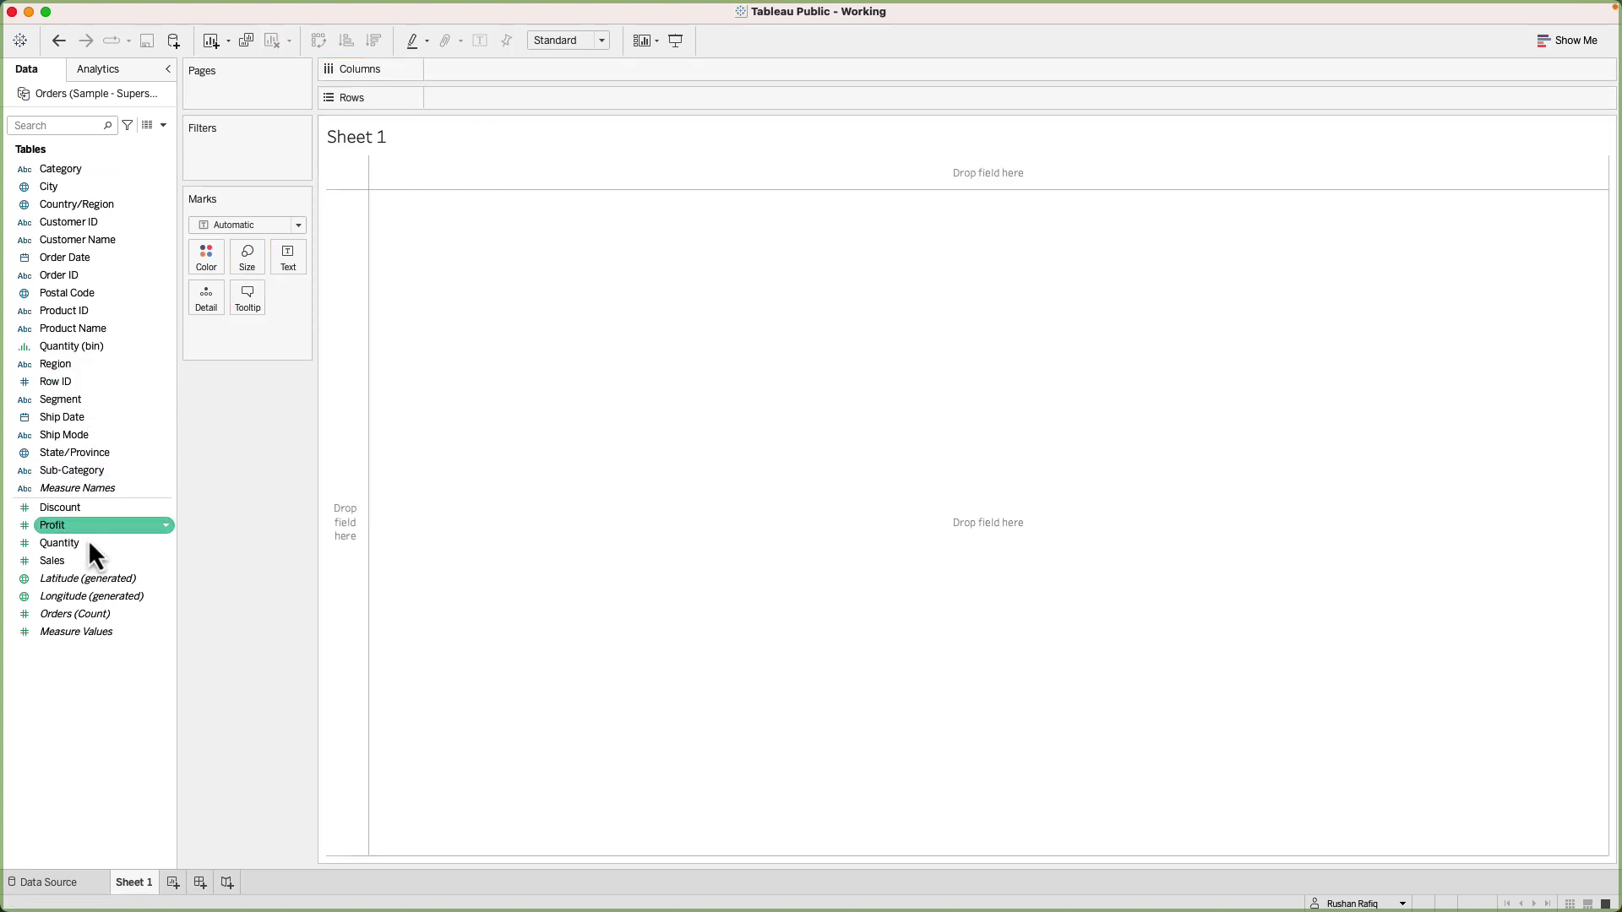
Add the Sales measure to the blank sheet's rows, inspect its bar, and remove the measure again
double_click(86, 565)
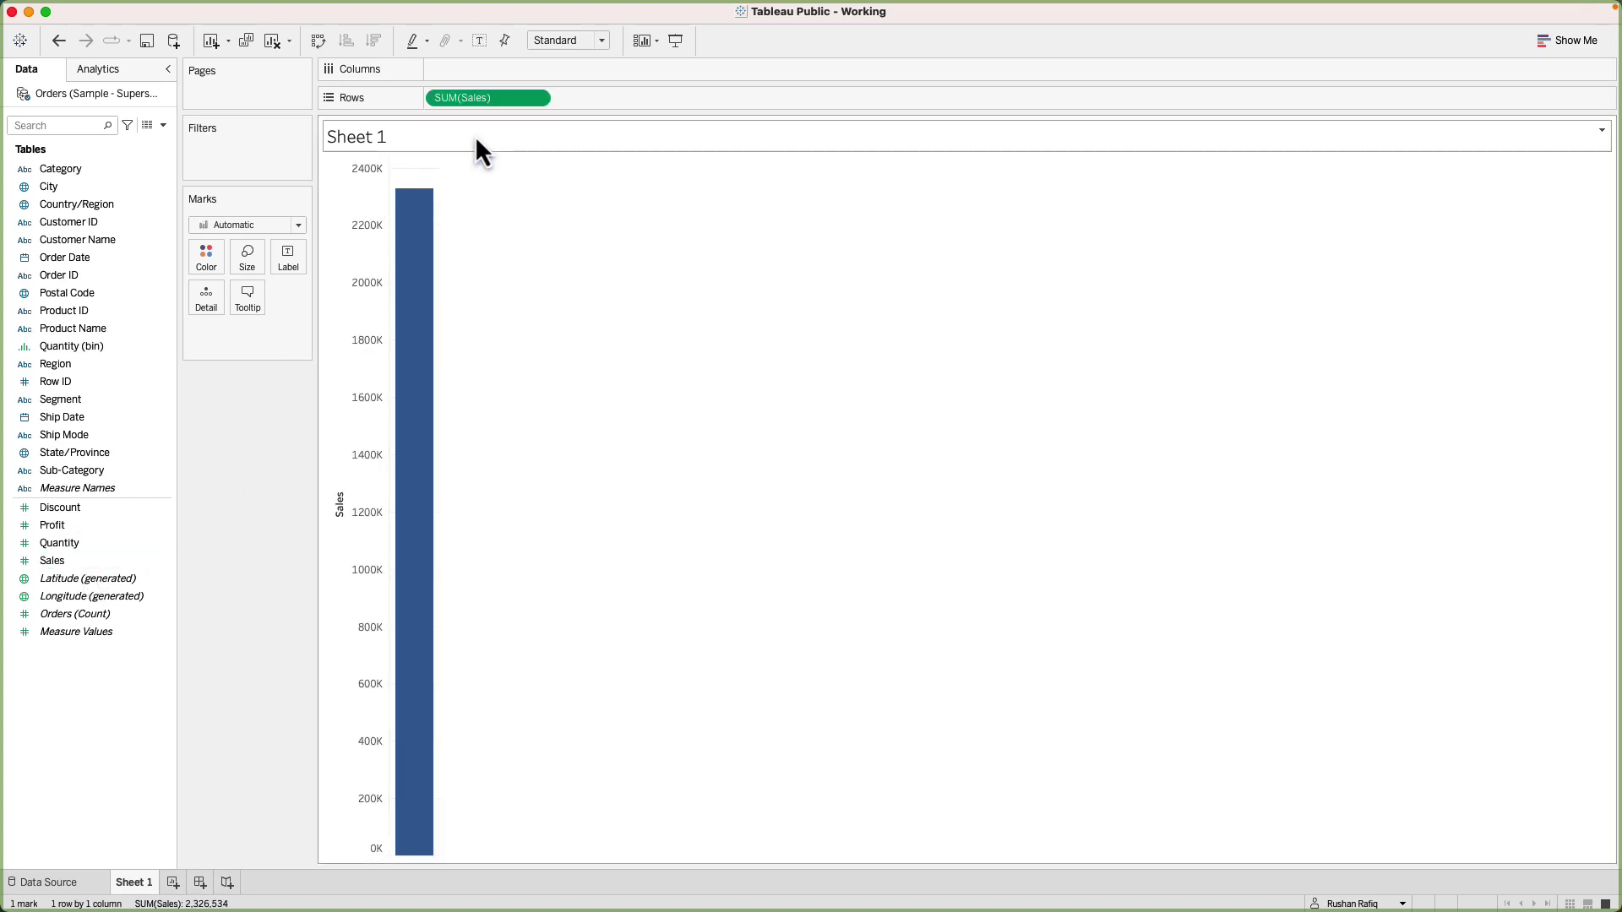
mouse_move(442, 272)
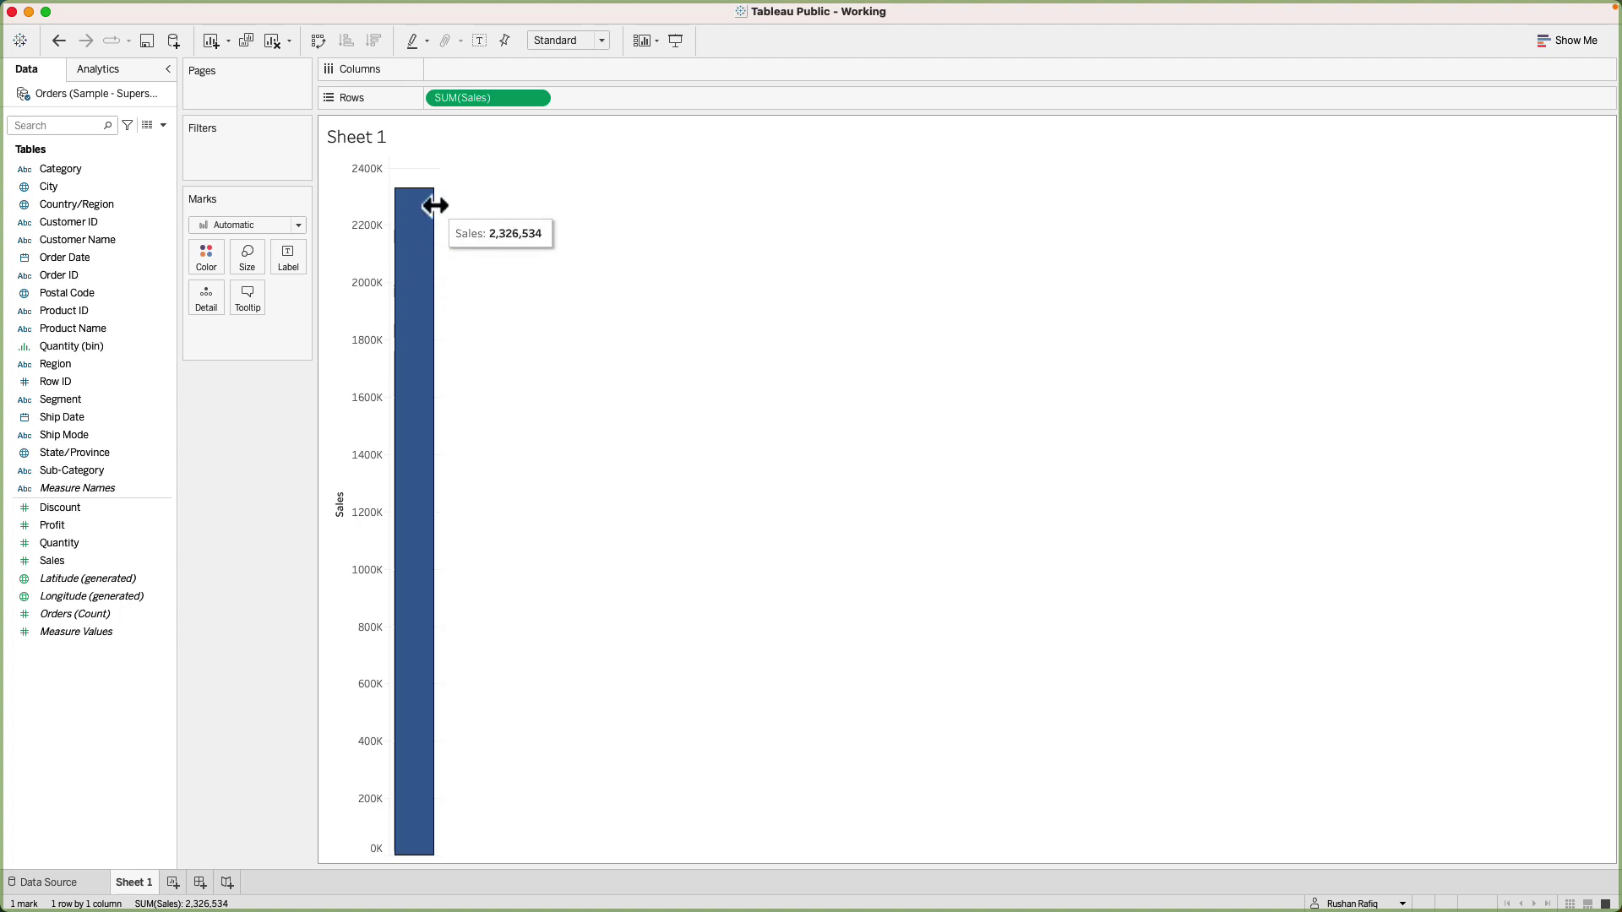
drag(505, 103, 233, 467)
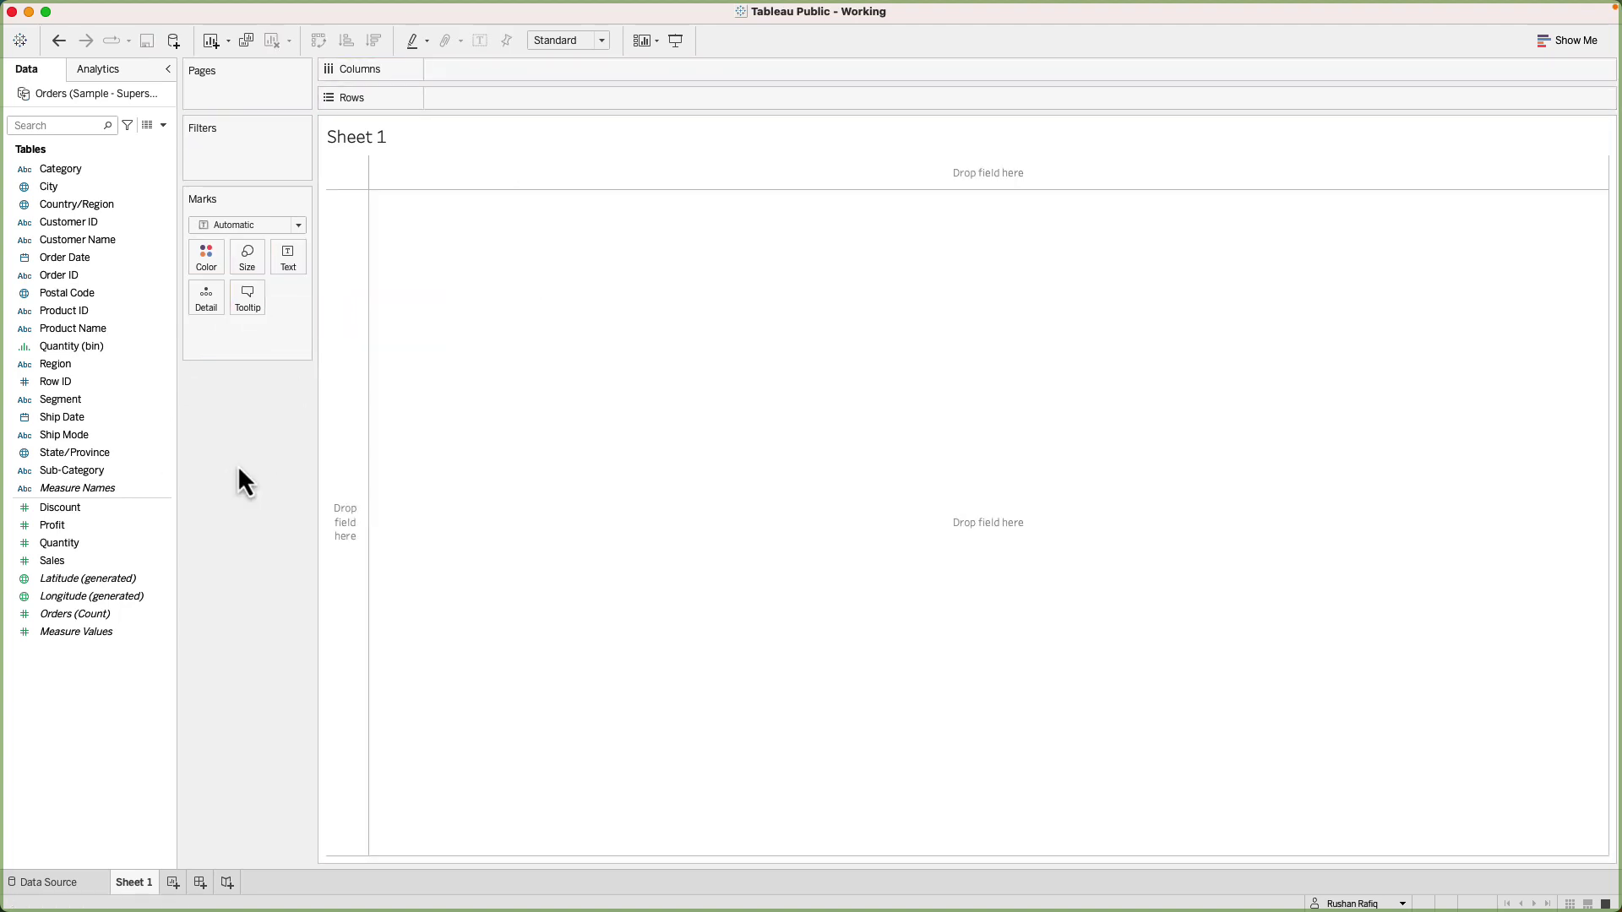
Build a text table of Sales by Category from the suggested chart types
click(1547, 46)
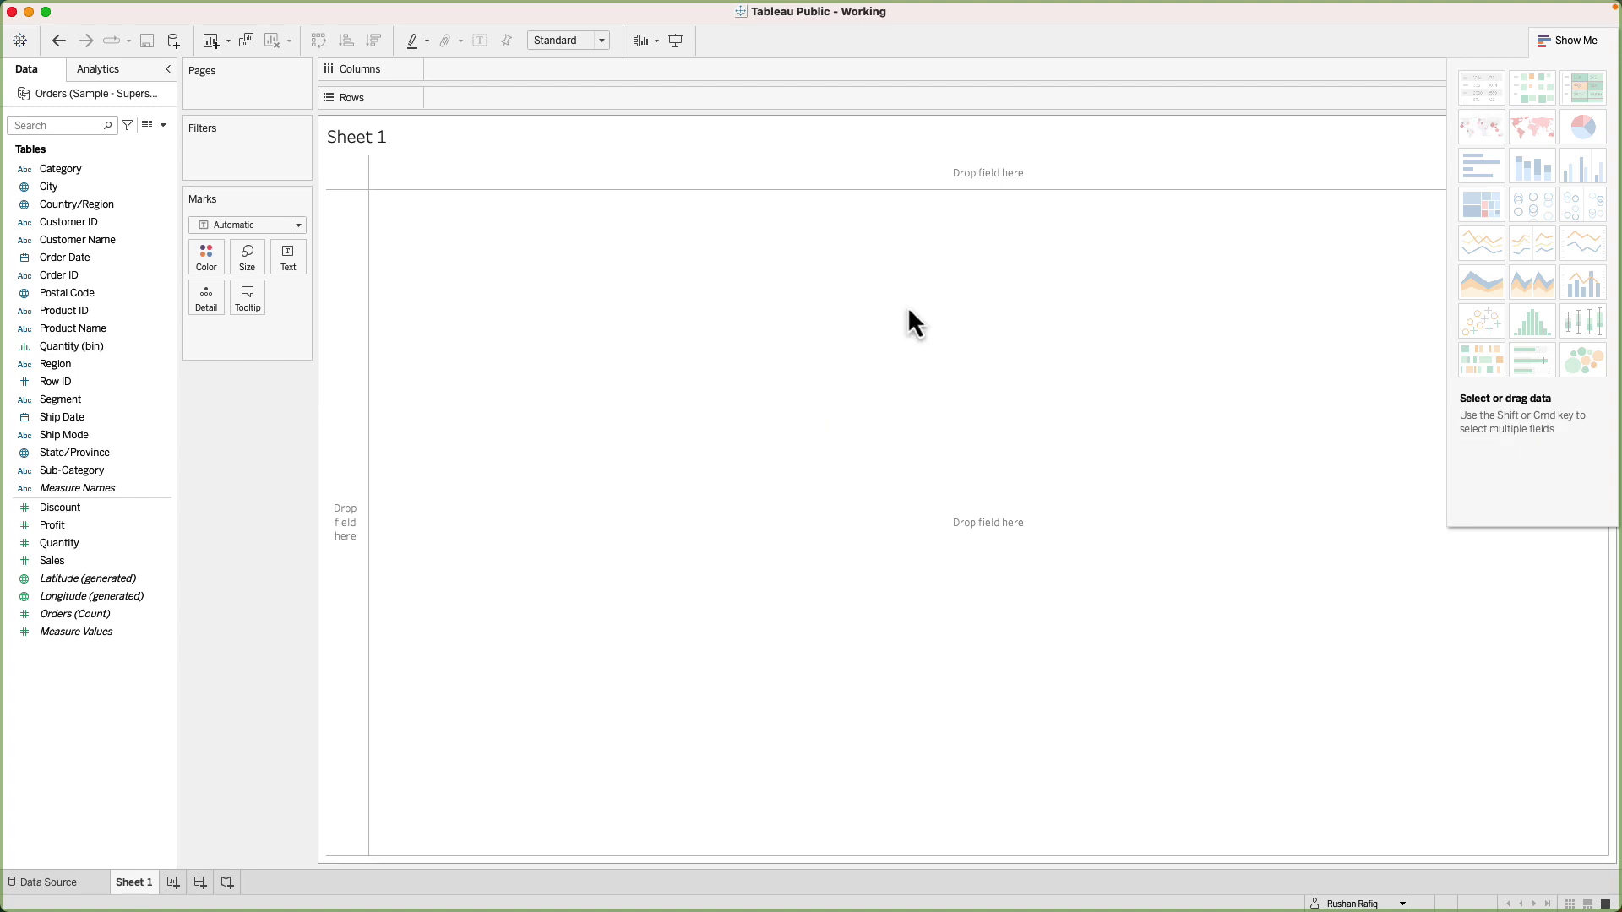
click(64, 561)
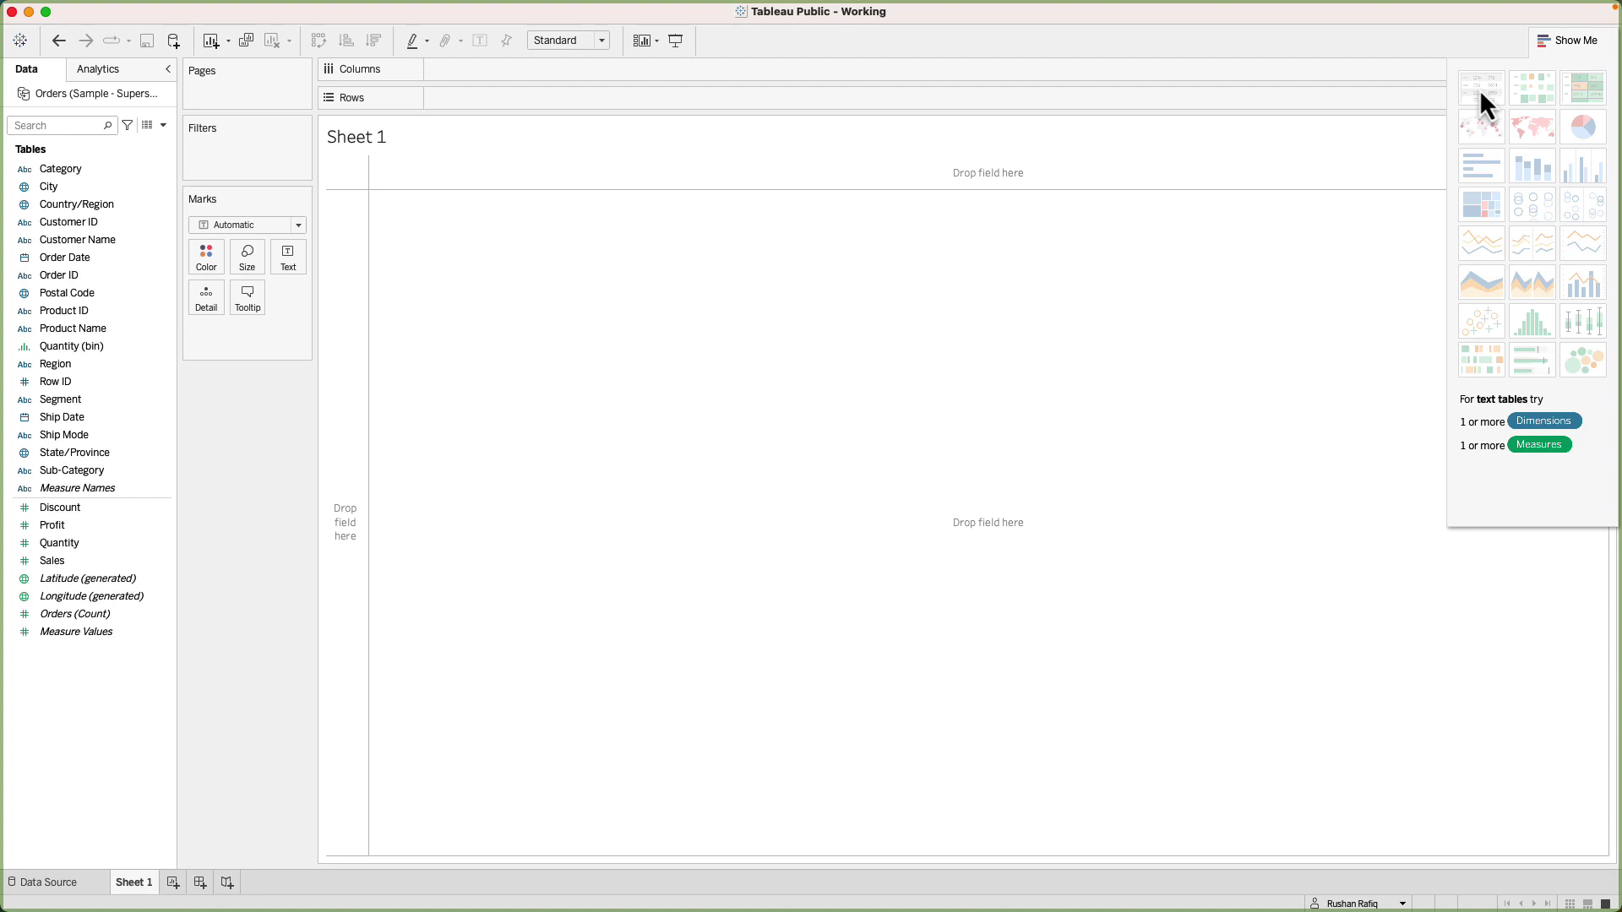
click(73, 175)
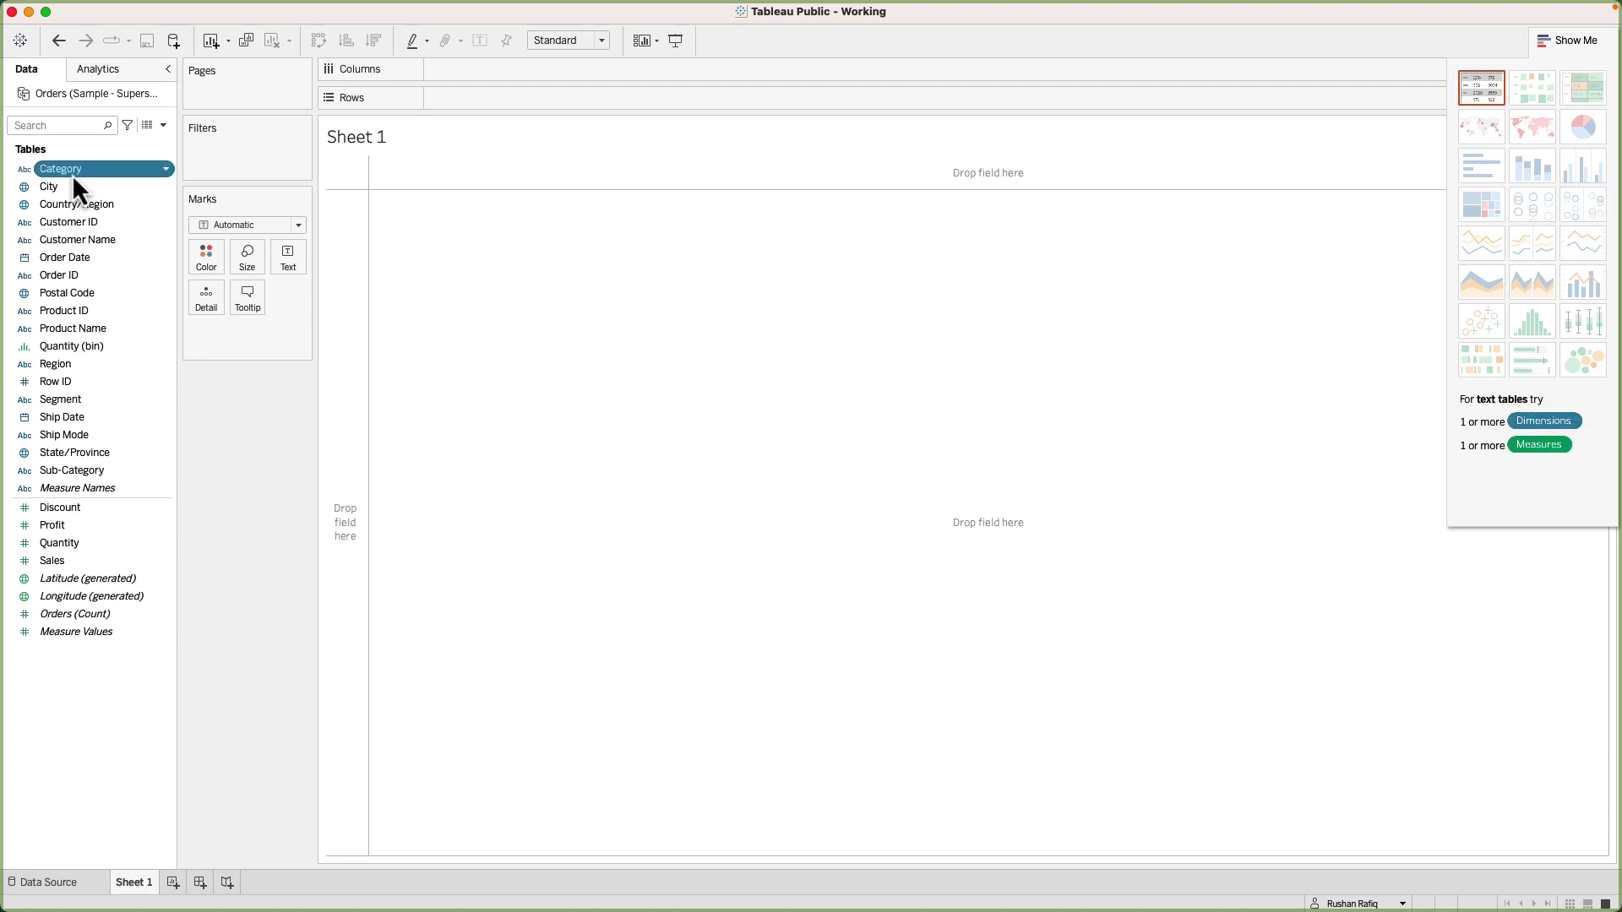
super+click(98, 562)
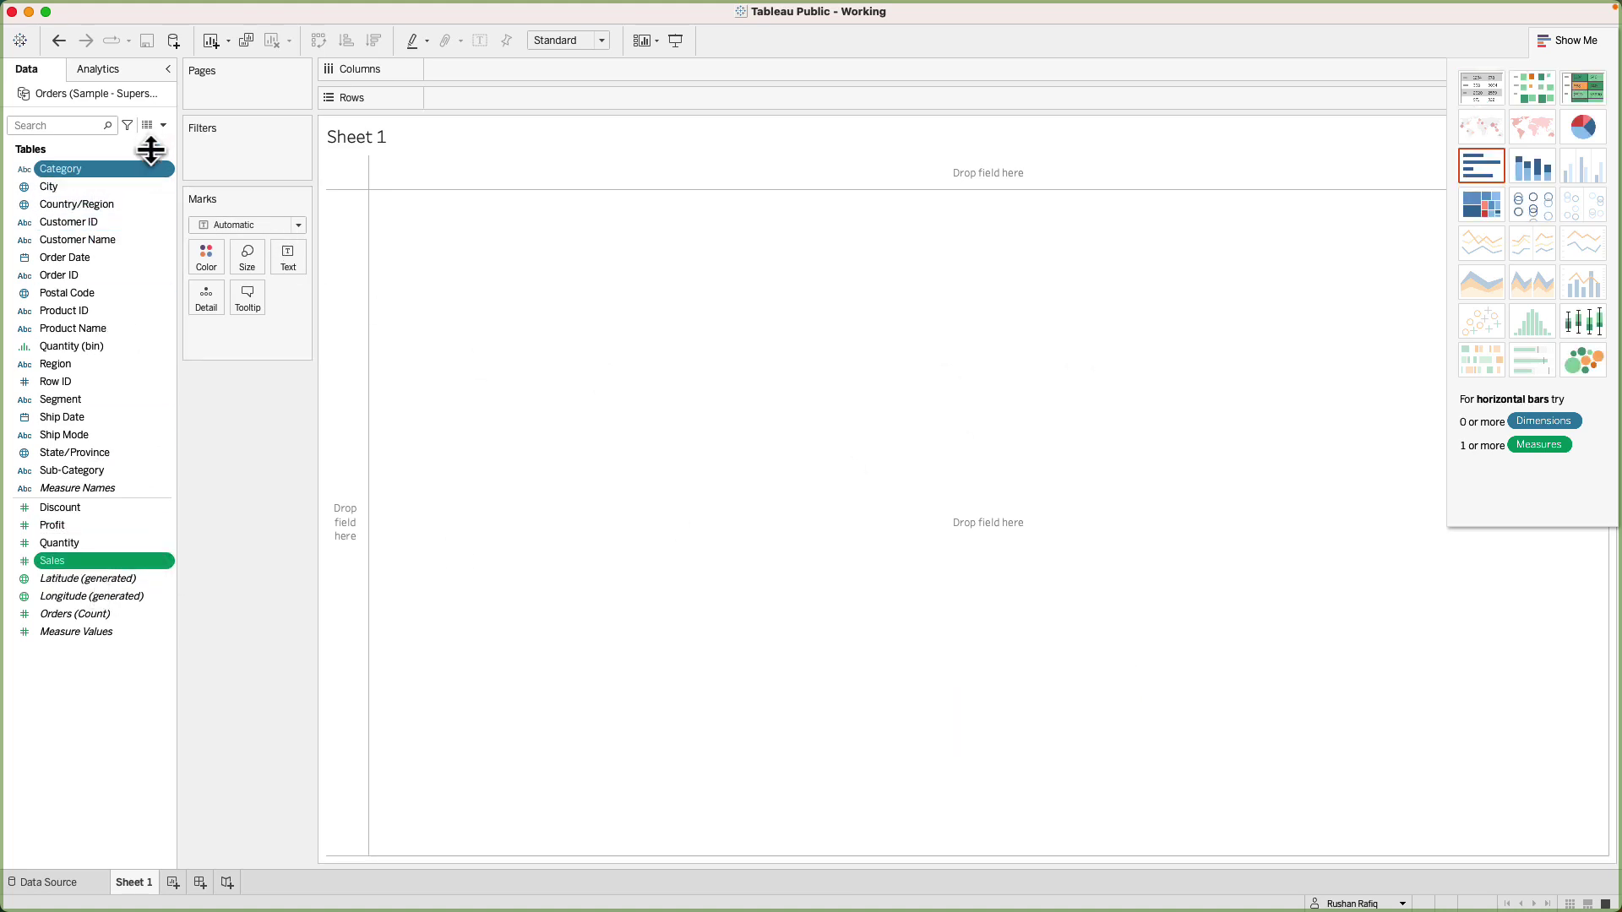
click(1475, 89)
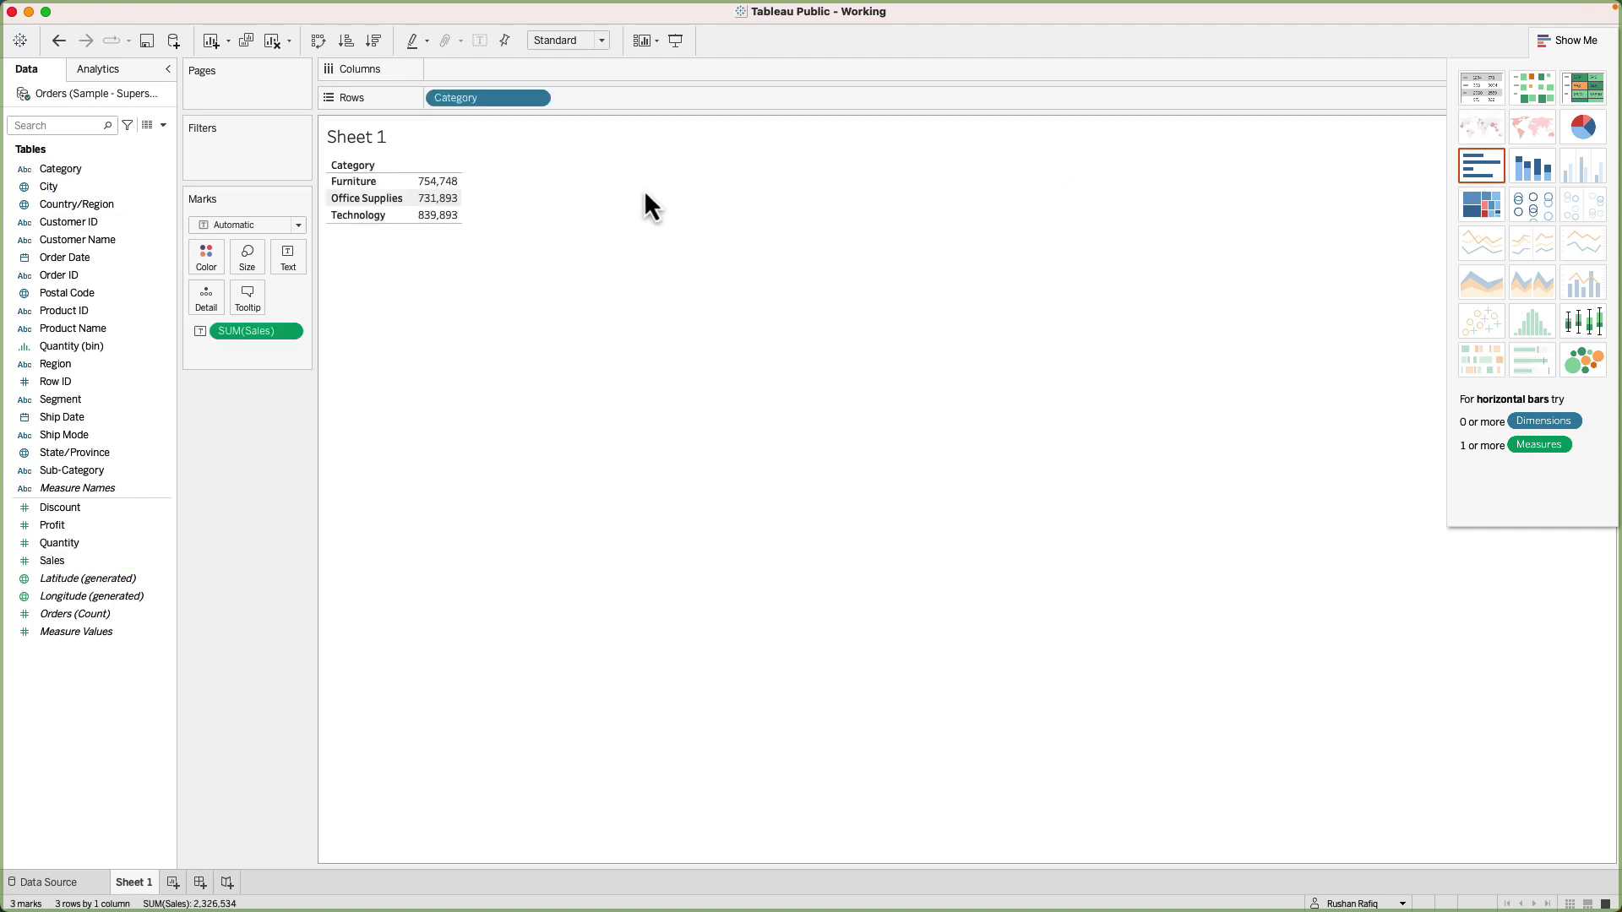
mouse_move(422, 209)
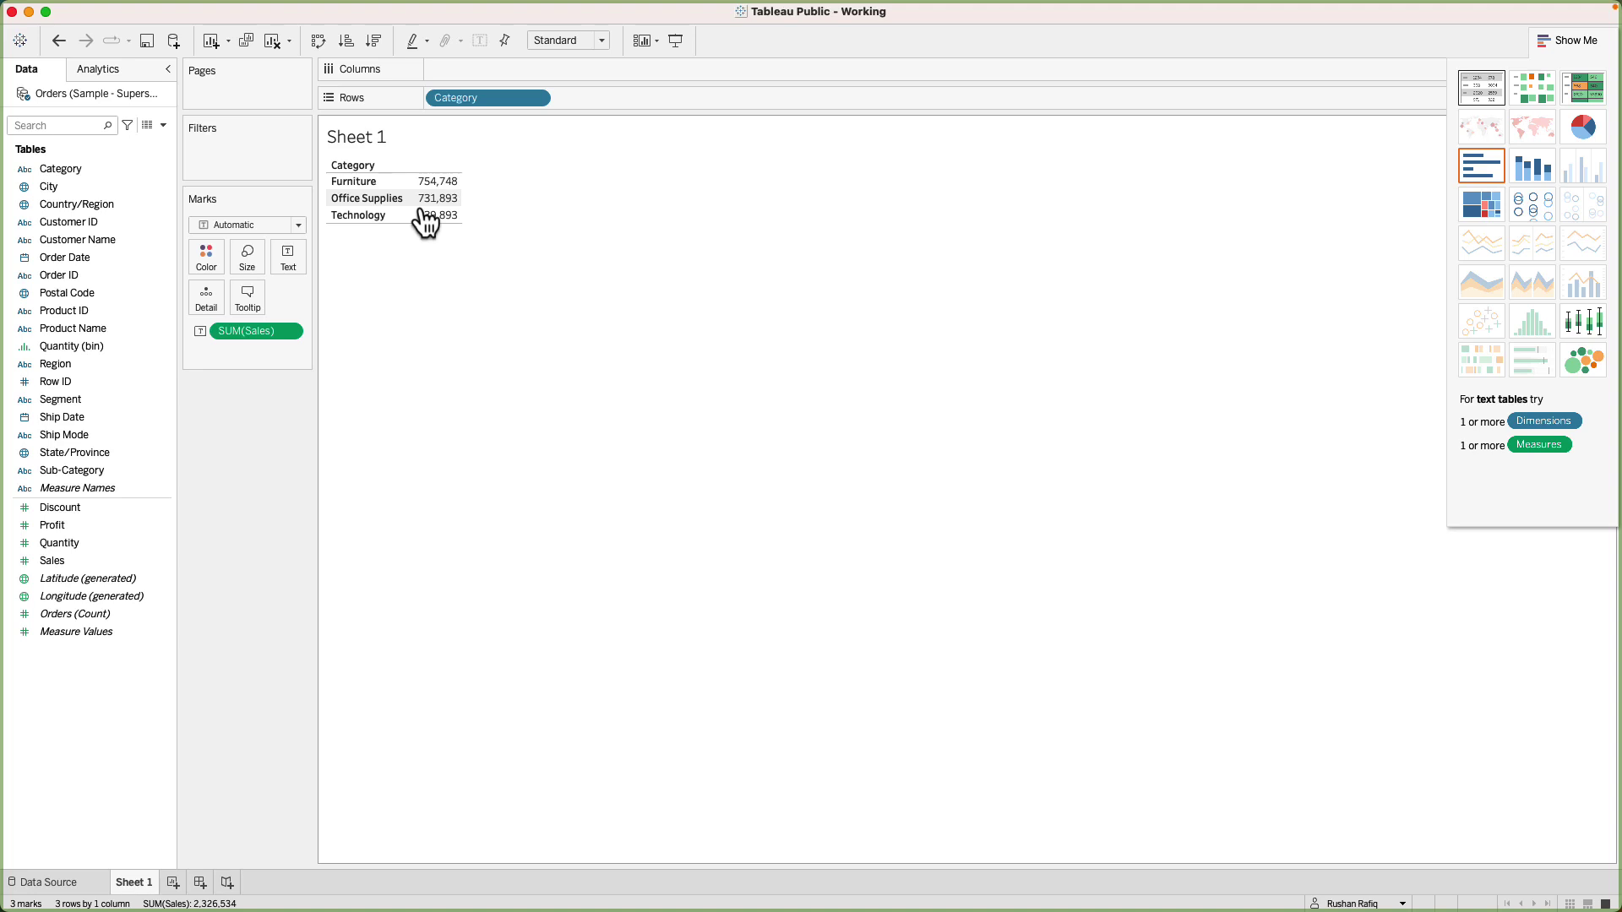
drag(394, 219, 378, 191)
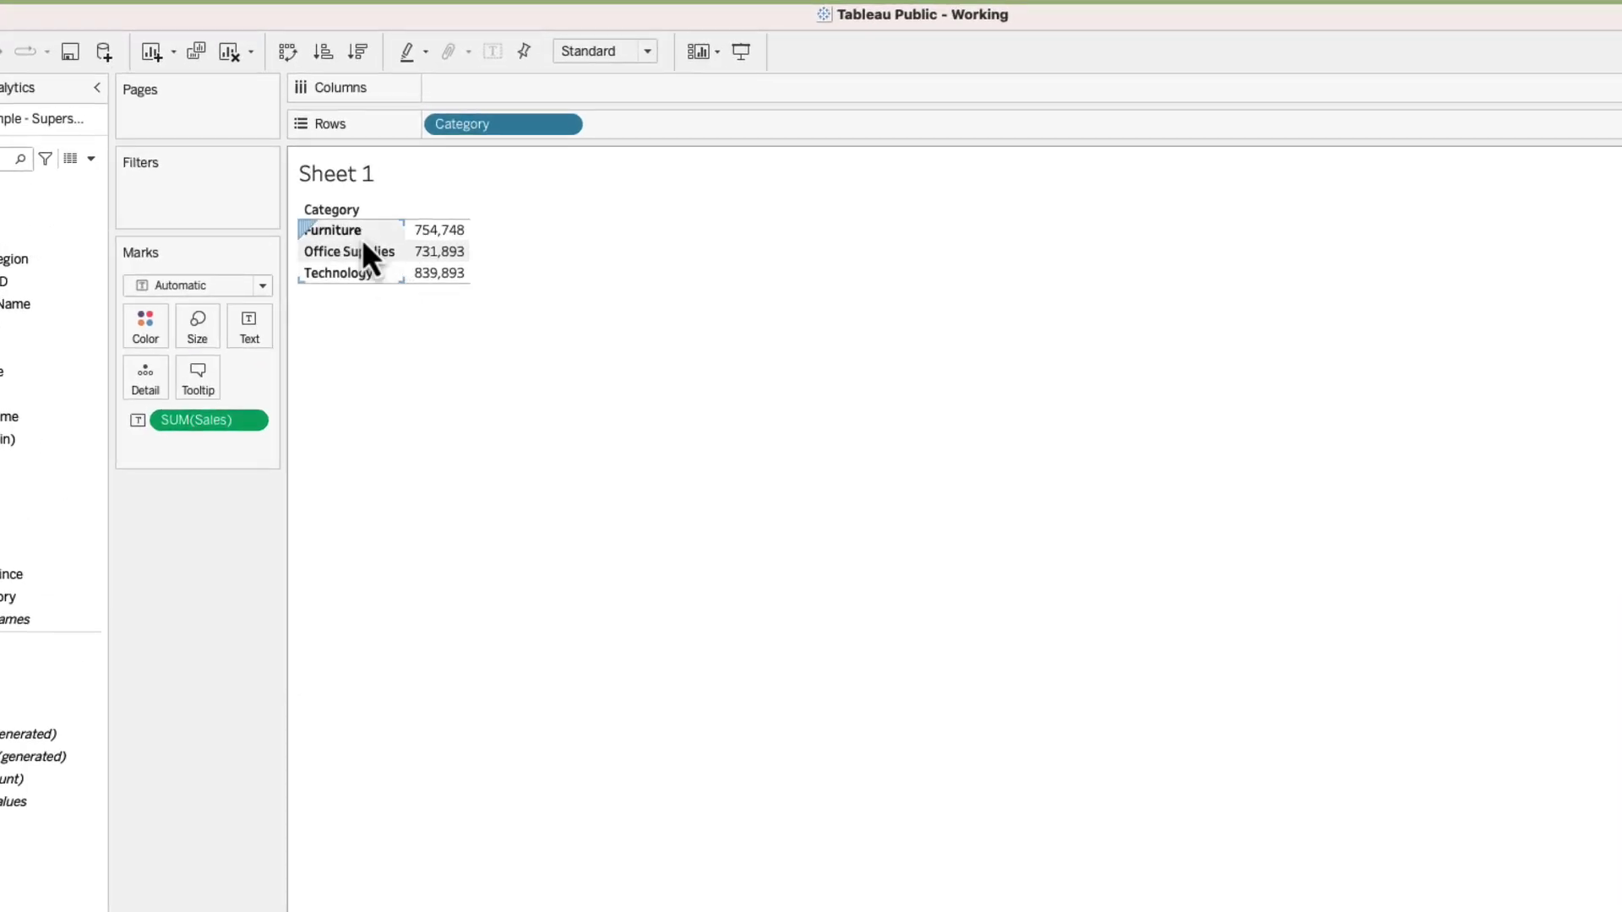
click(430, 118)
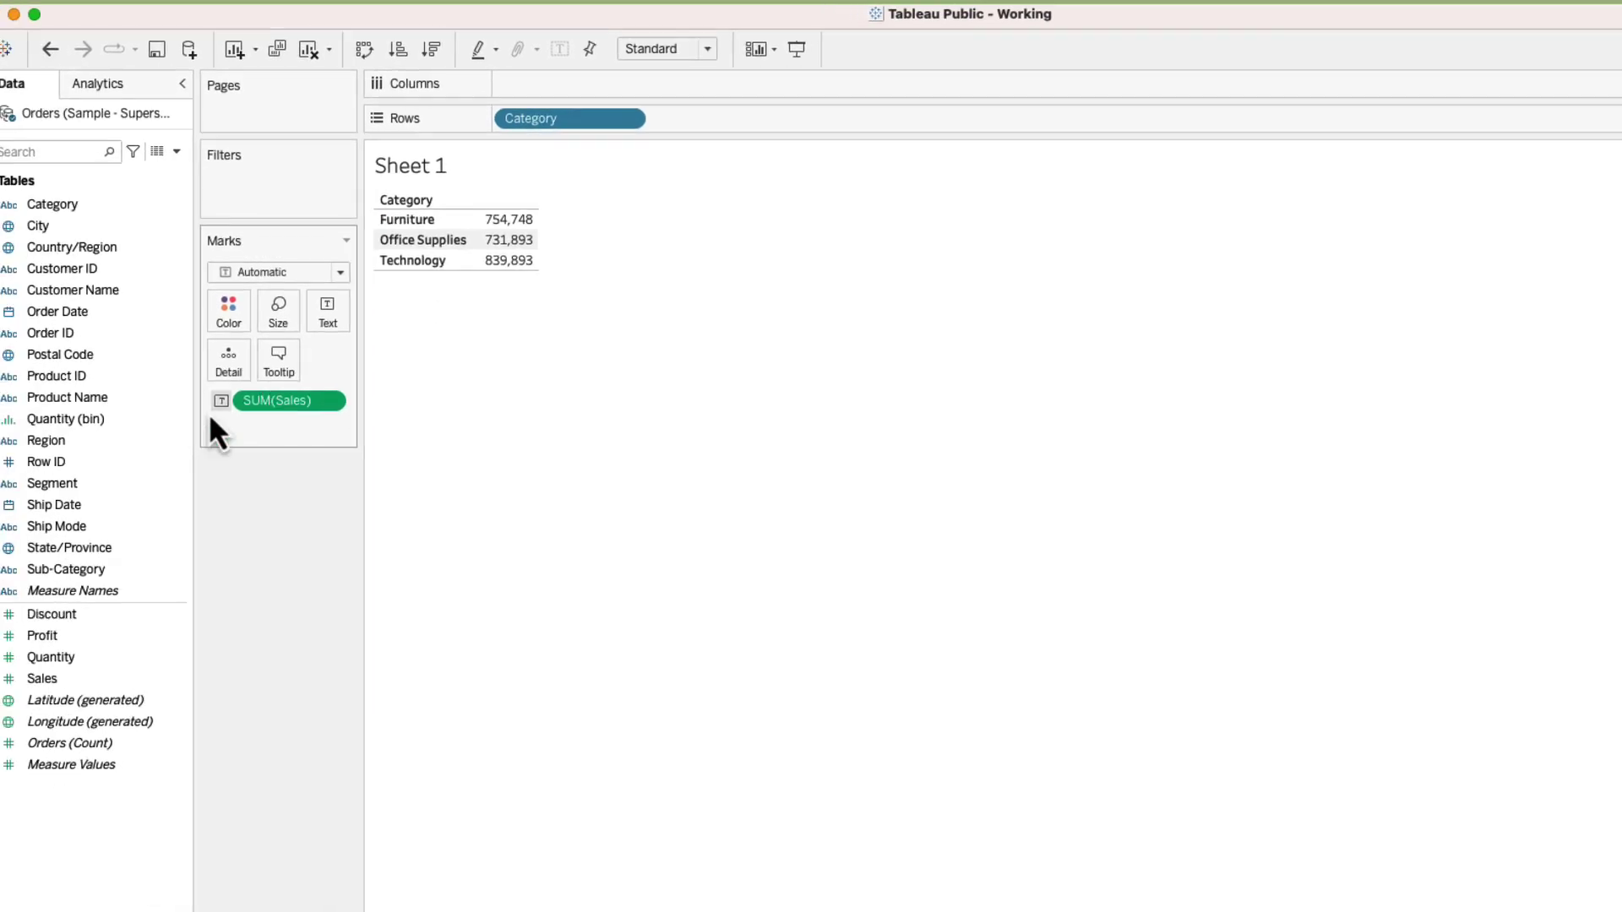
Break the table down further by adding Sub-Category to the rows after Category
drag(116, 568, 743, 123)
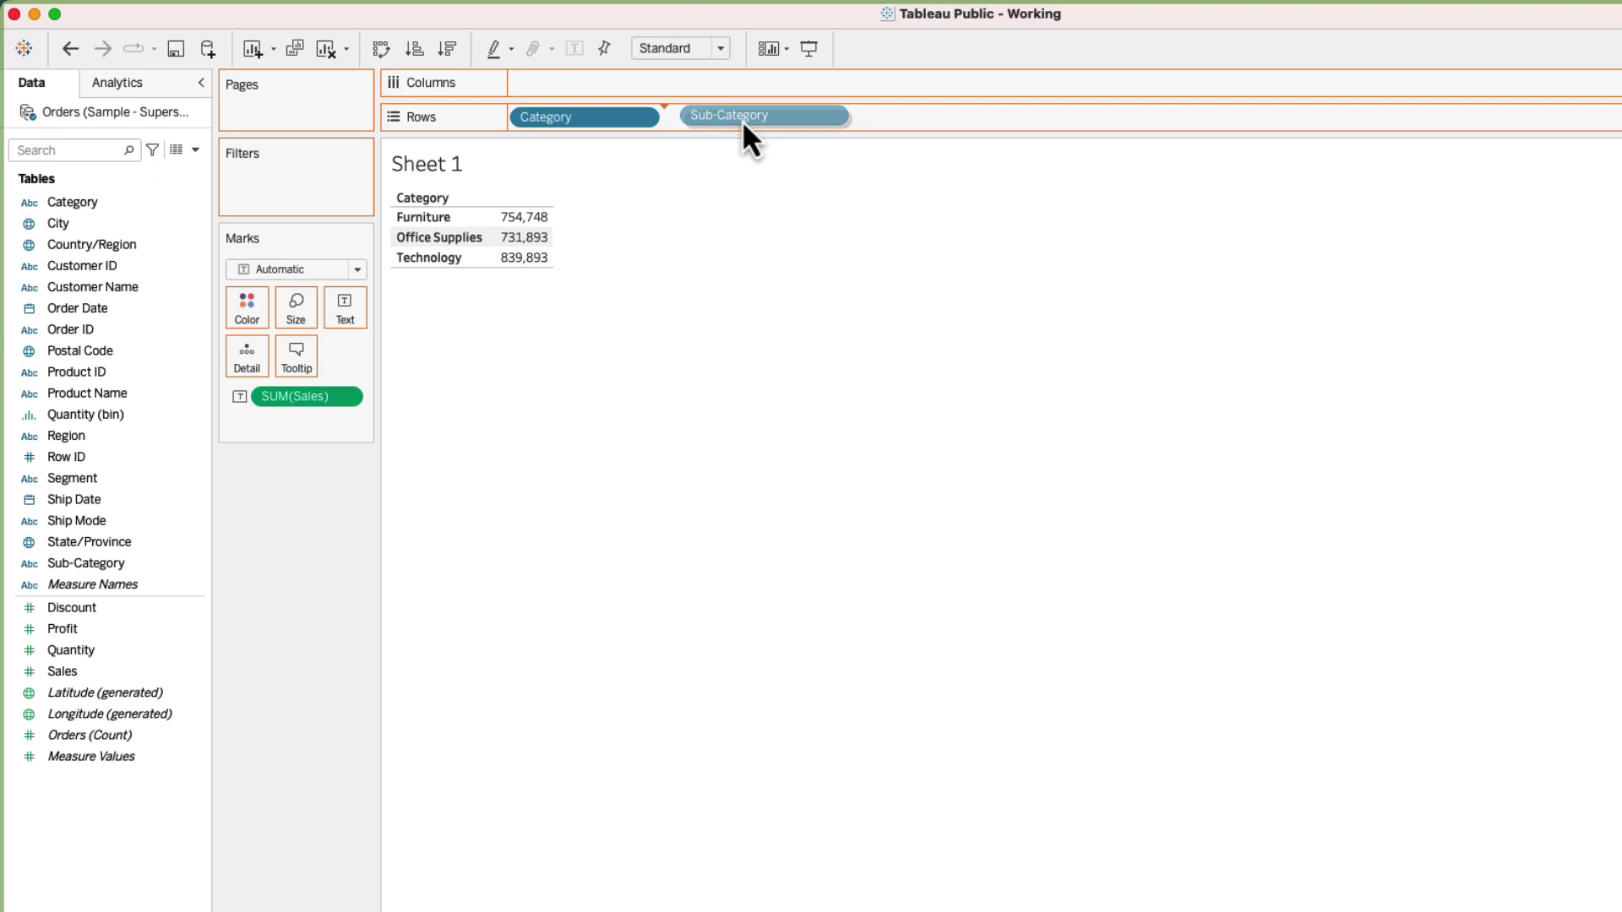
mouse_move(742, 120)
mouse_down()
mouse_move(522, 255)
mouse_move(439, 257)
mouse_move(455, 215)
mouse_move(698, 145)
mouse_move(730, 118)
mouse_up()
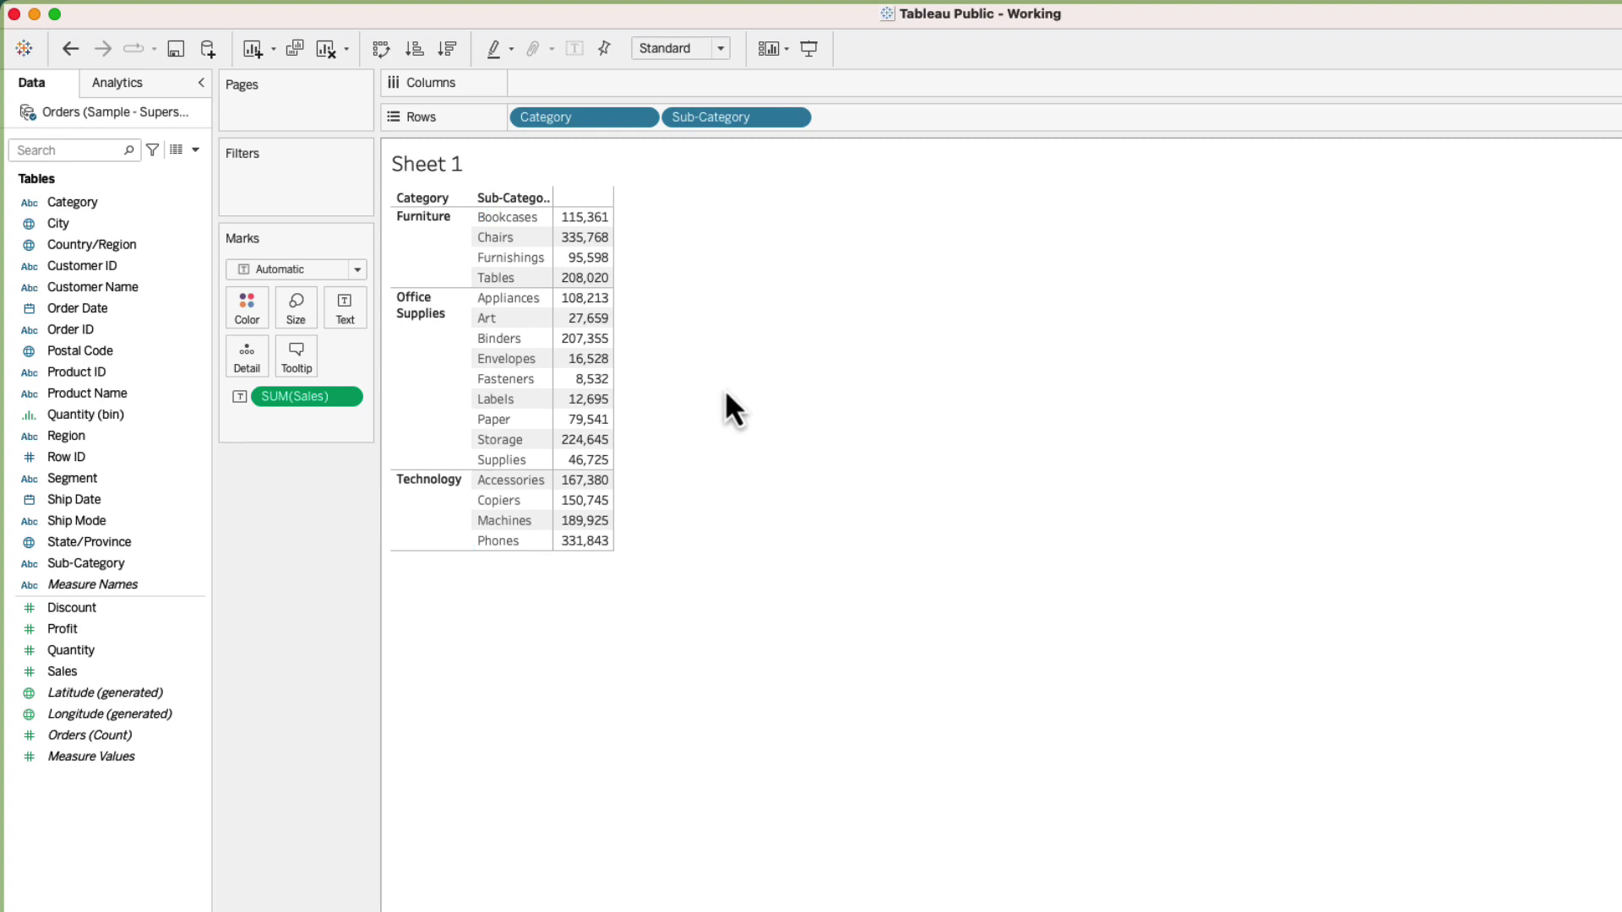
mouse_move(600, 228)
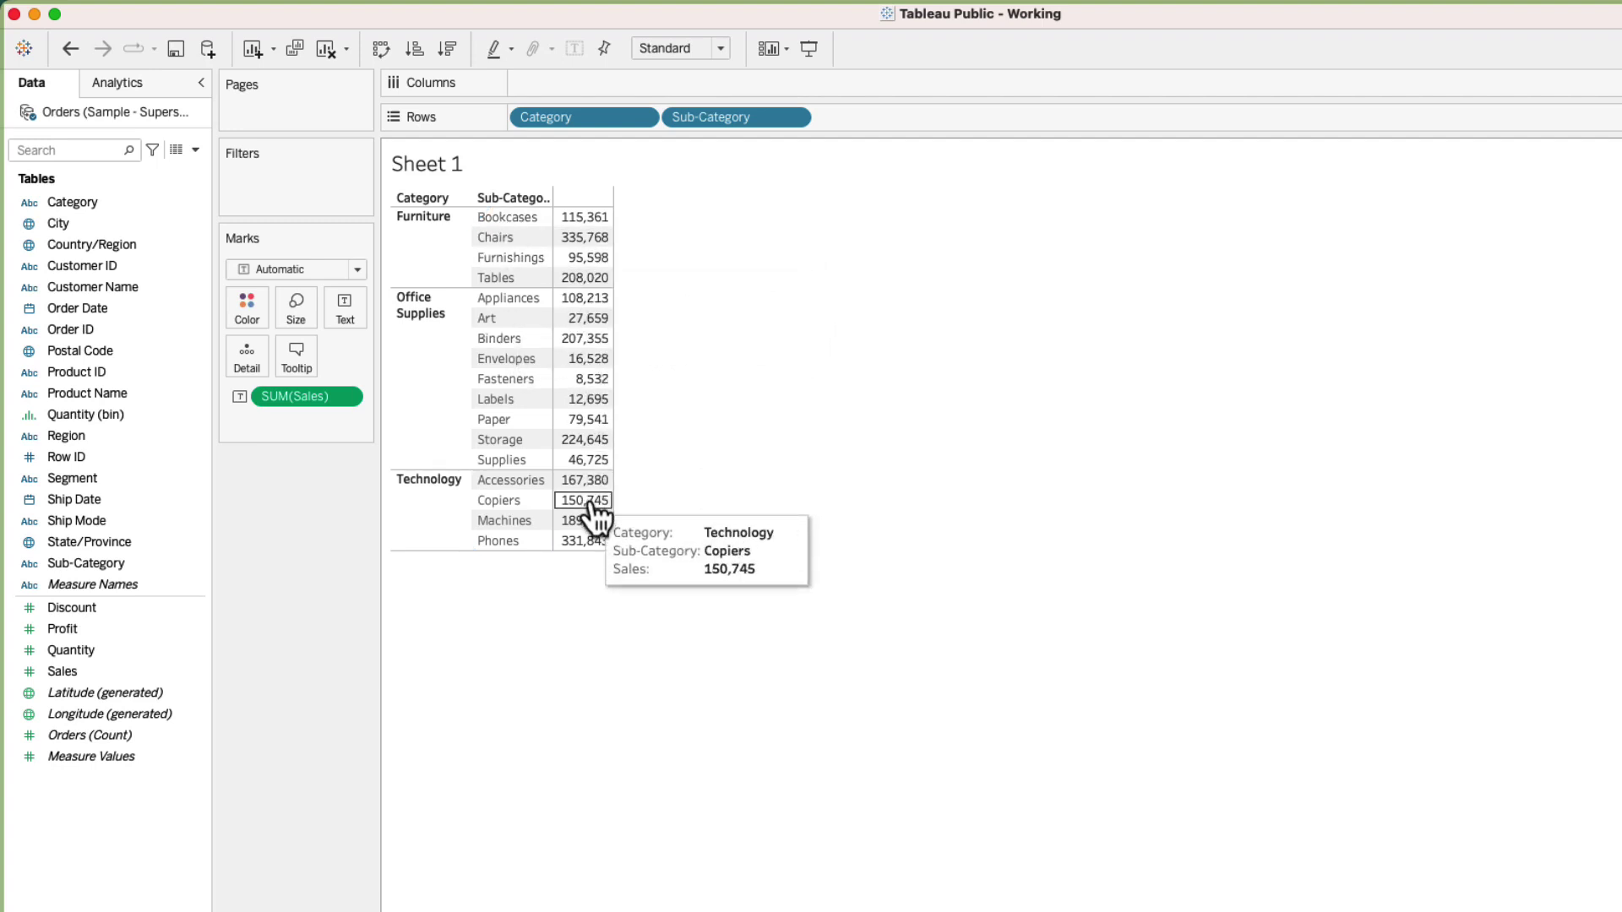
Split the sales values by year by adding Order Date to the columns
click(83, 329)
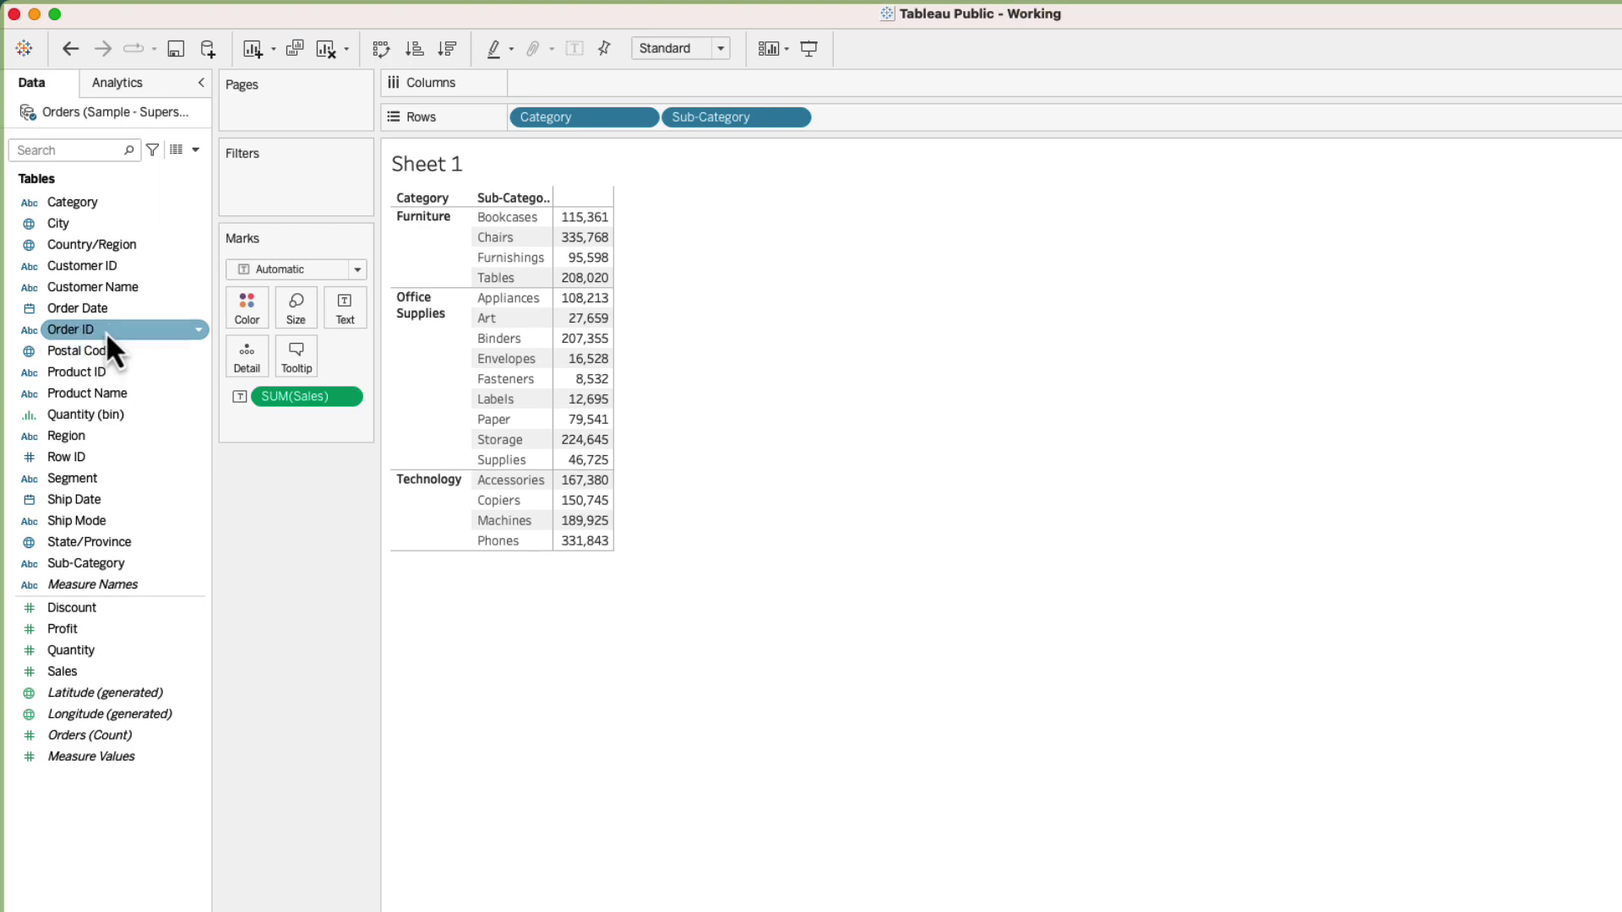
drag(99, 309, 605, 86)
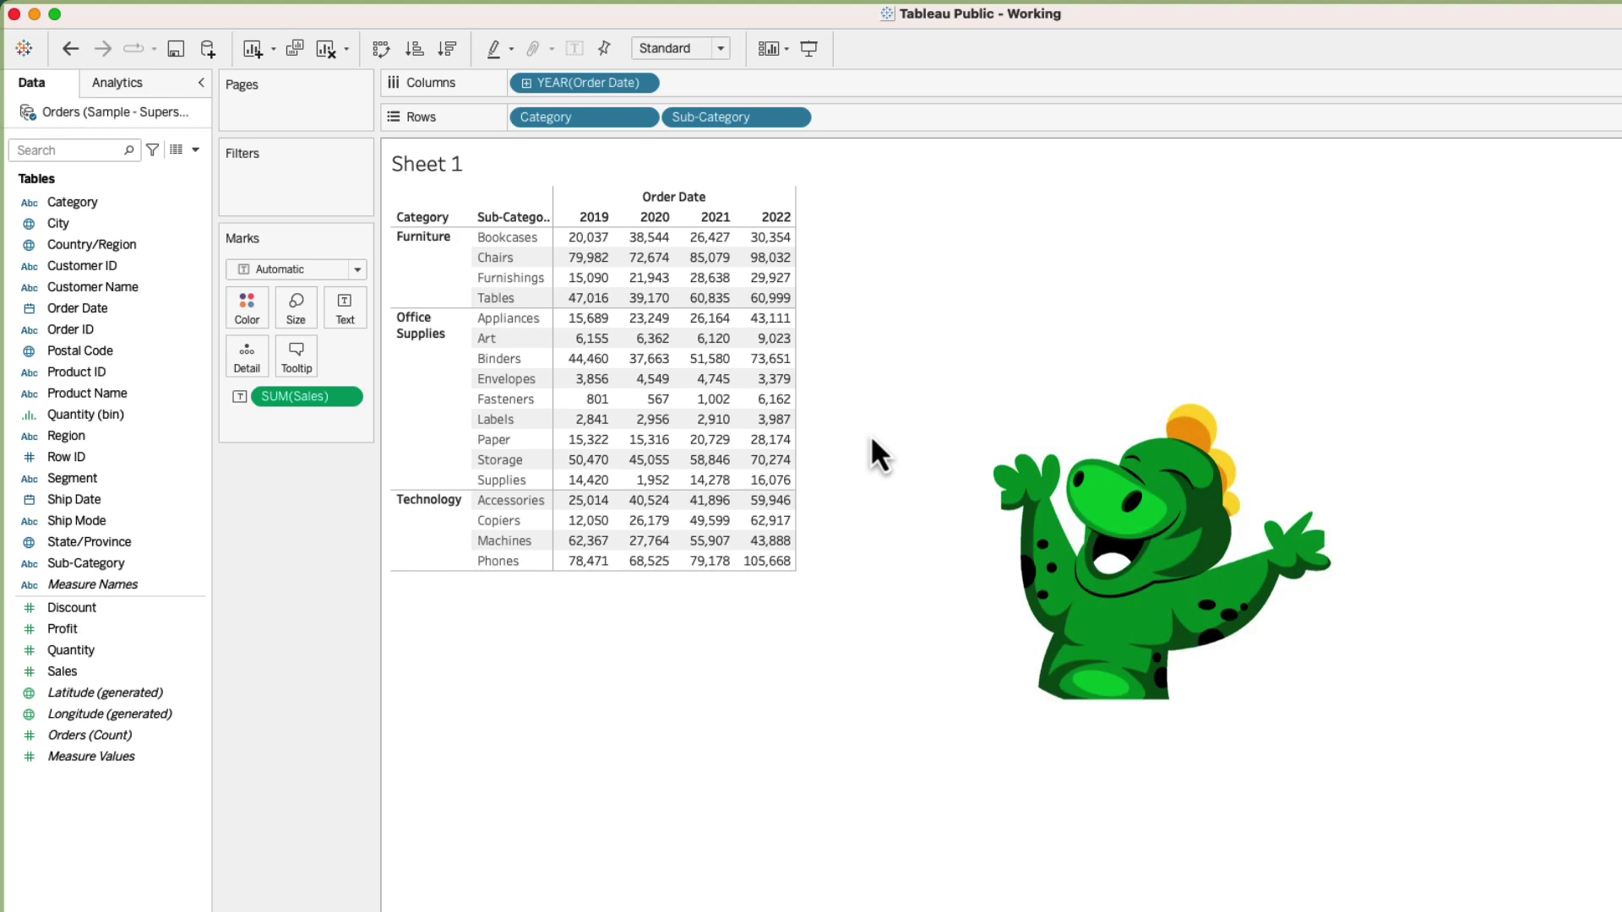
mouse_move(750, 564)
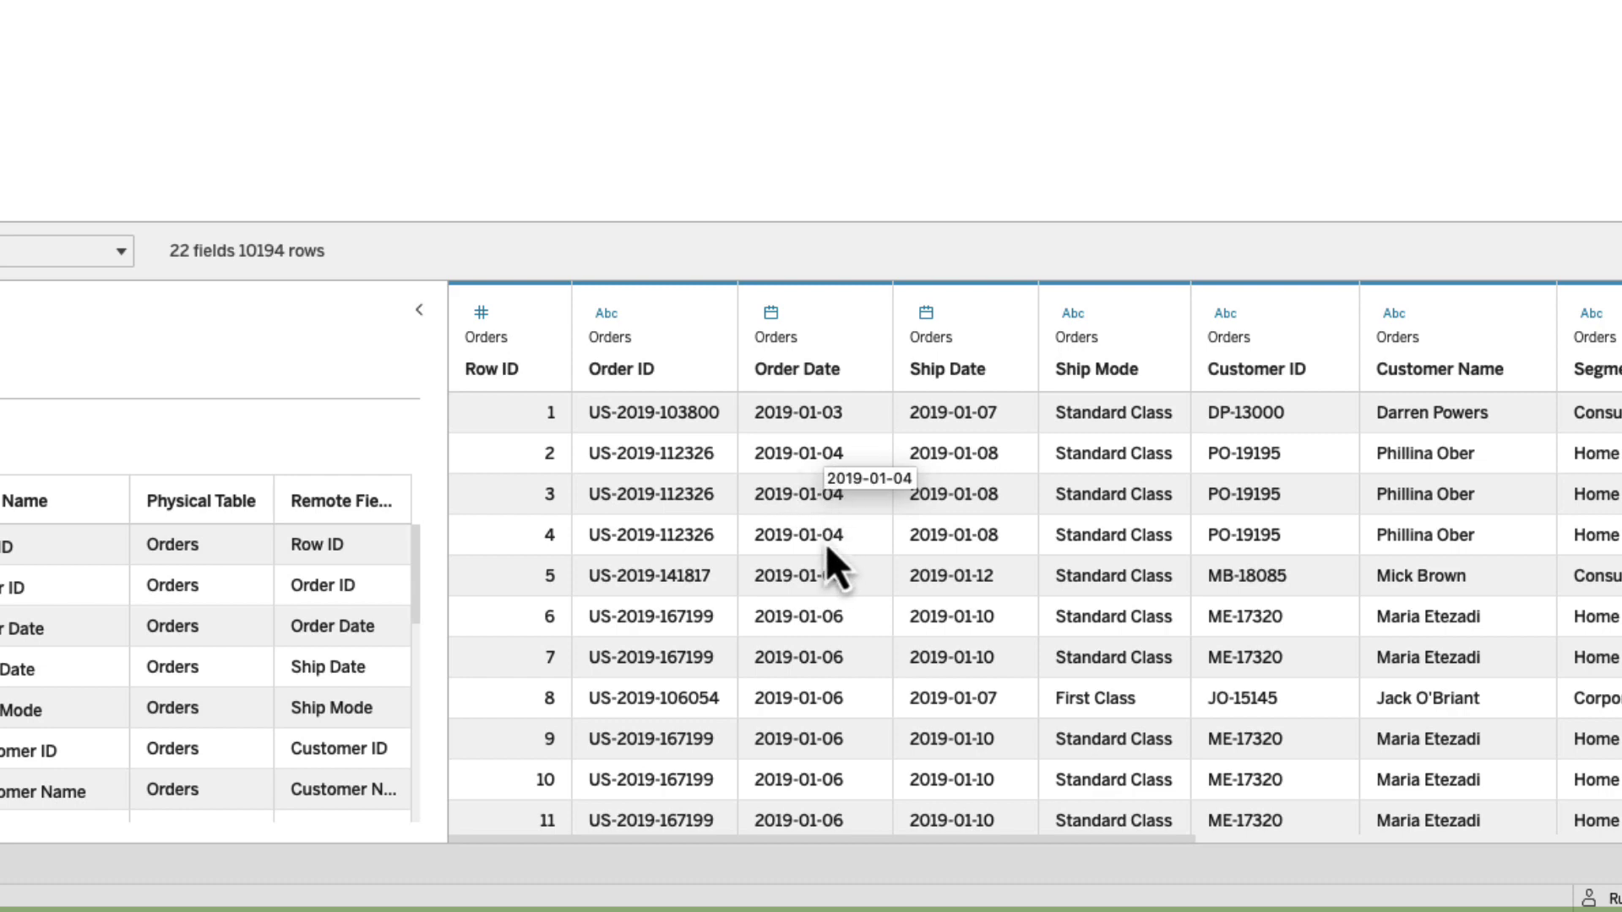
Examine the Order Date values in the Orders source data and return to Sheet 1
scroll(824, 542, down, 9)
scroll(824, 542, down, 5)
scroll(831, 559, up, 12)
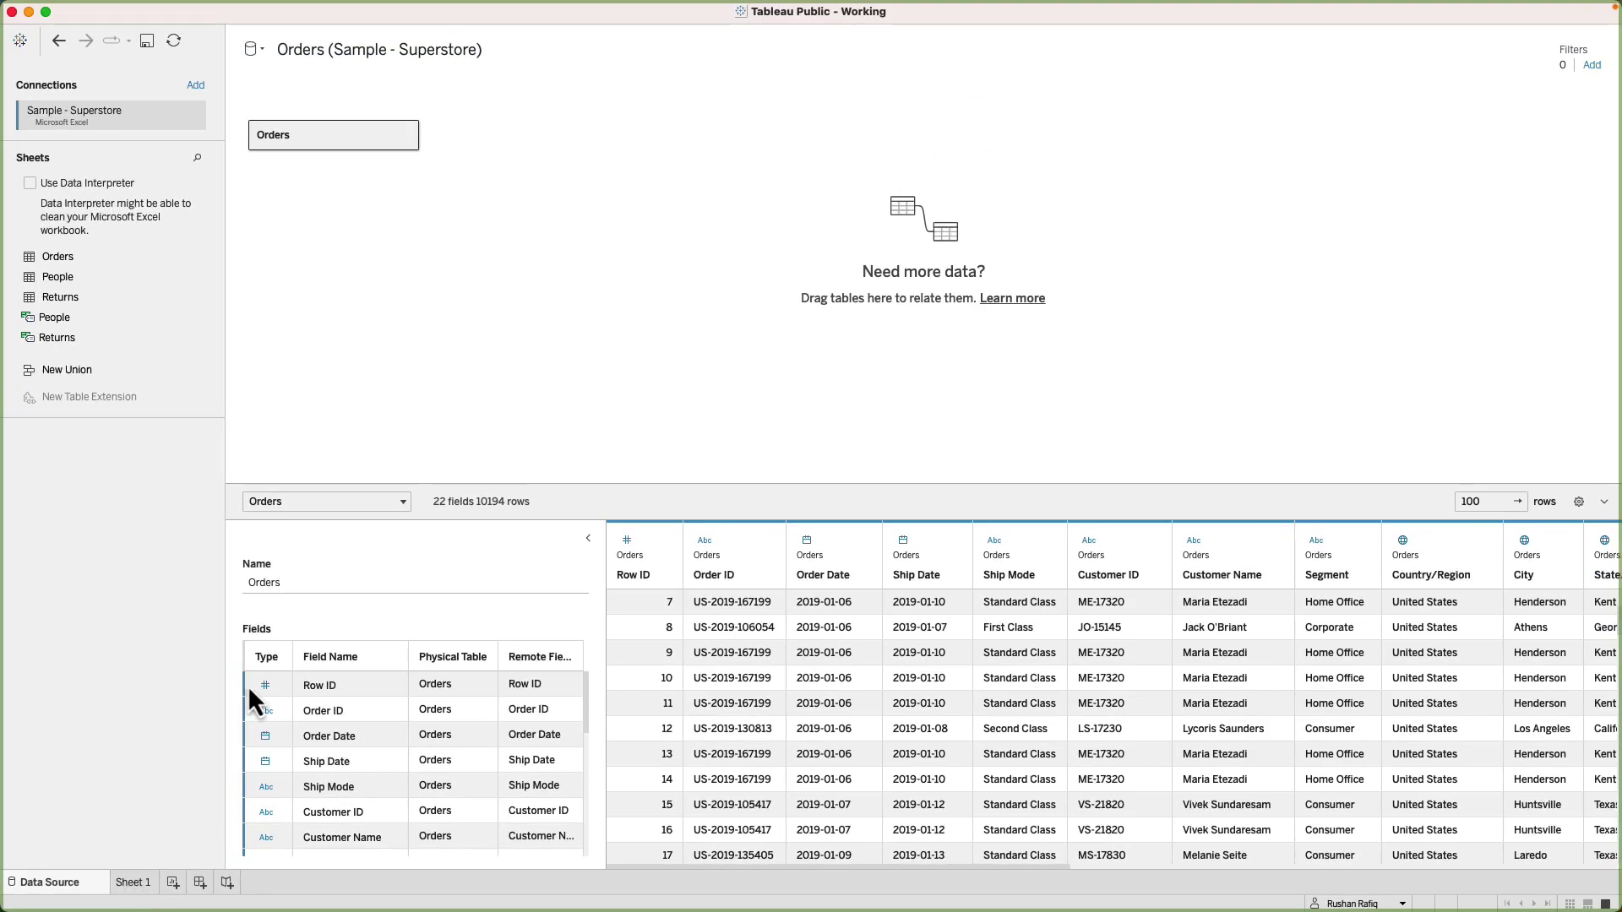
click(131, 882)
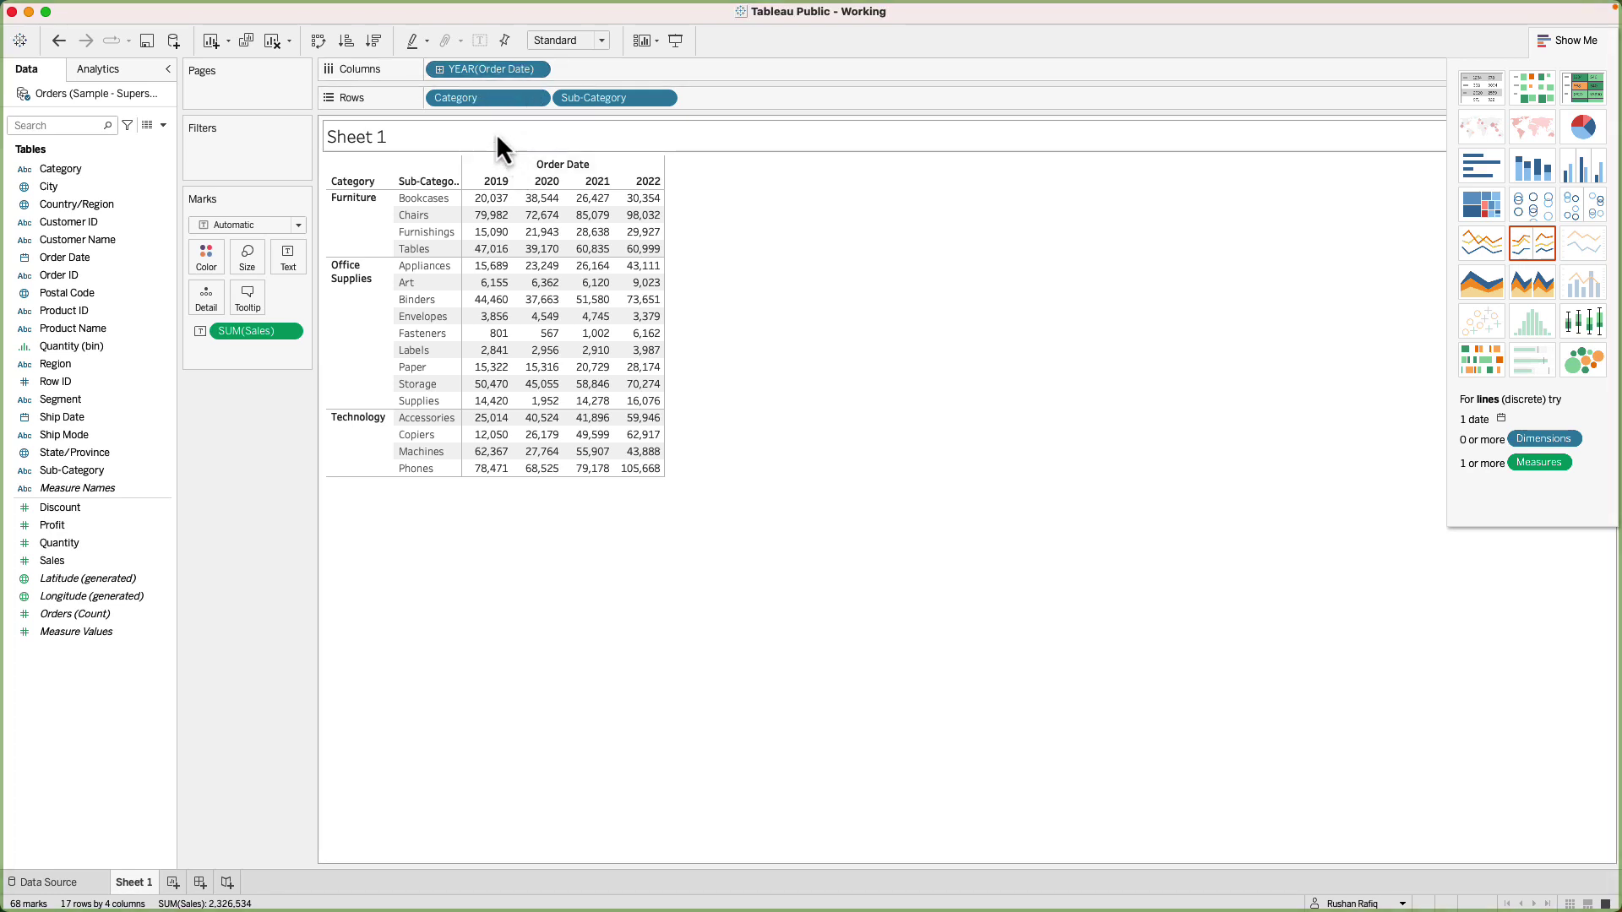
Drill the Order Date columns down to quarter and month, and remove both added levels
click(440, 73)
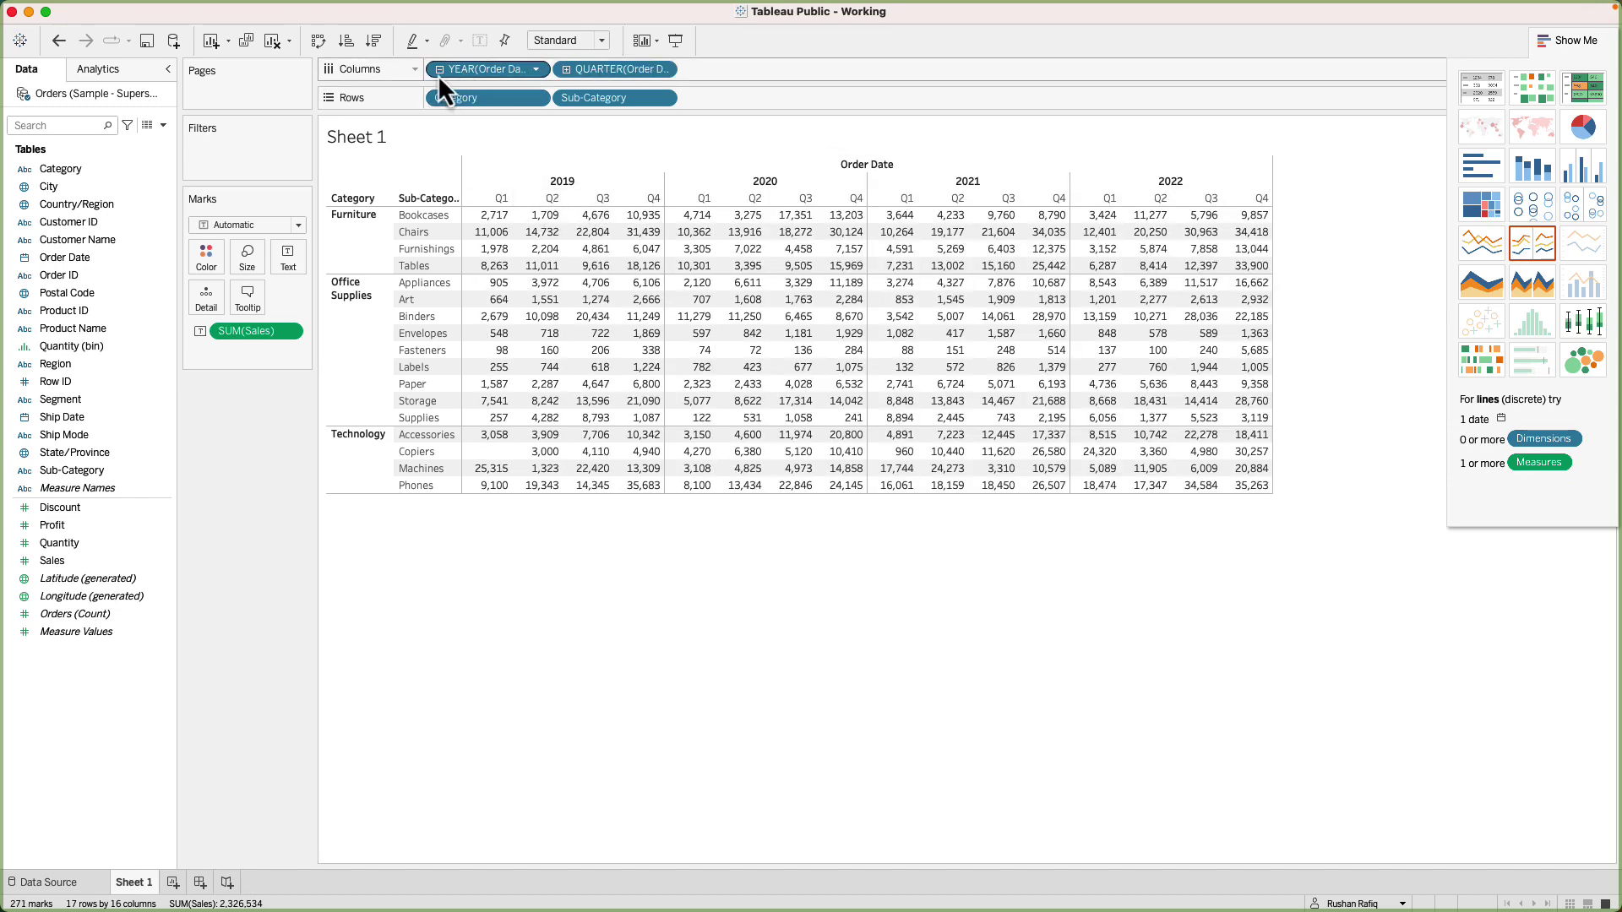
click(566, 72)
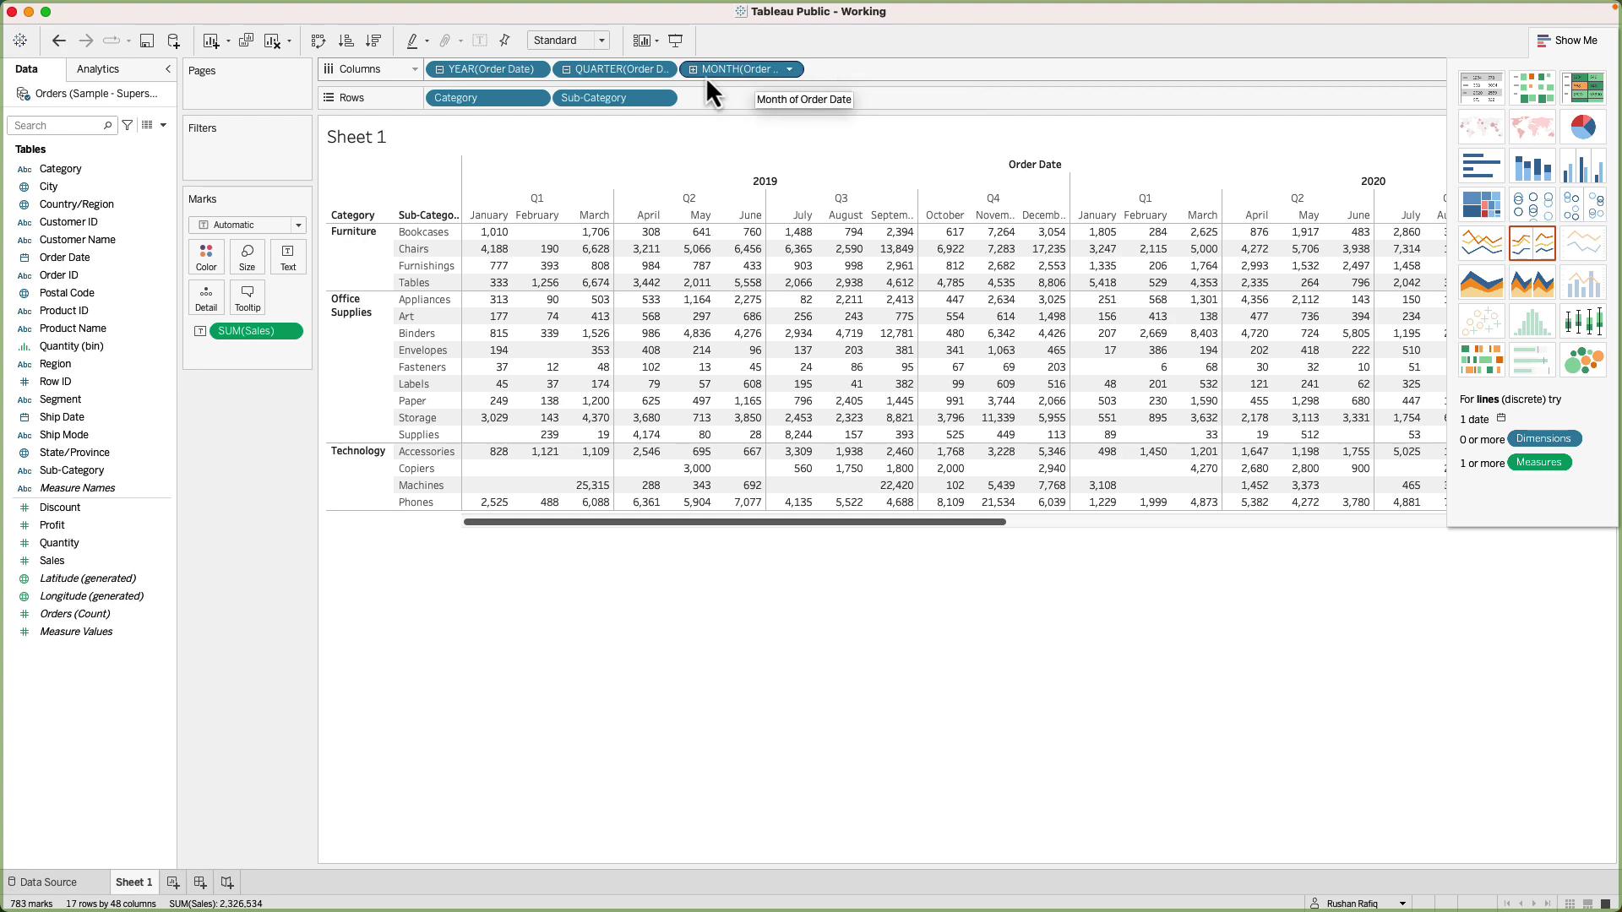
drag(706, 76, 686, 128)
drag(631, 72, 637, 144)
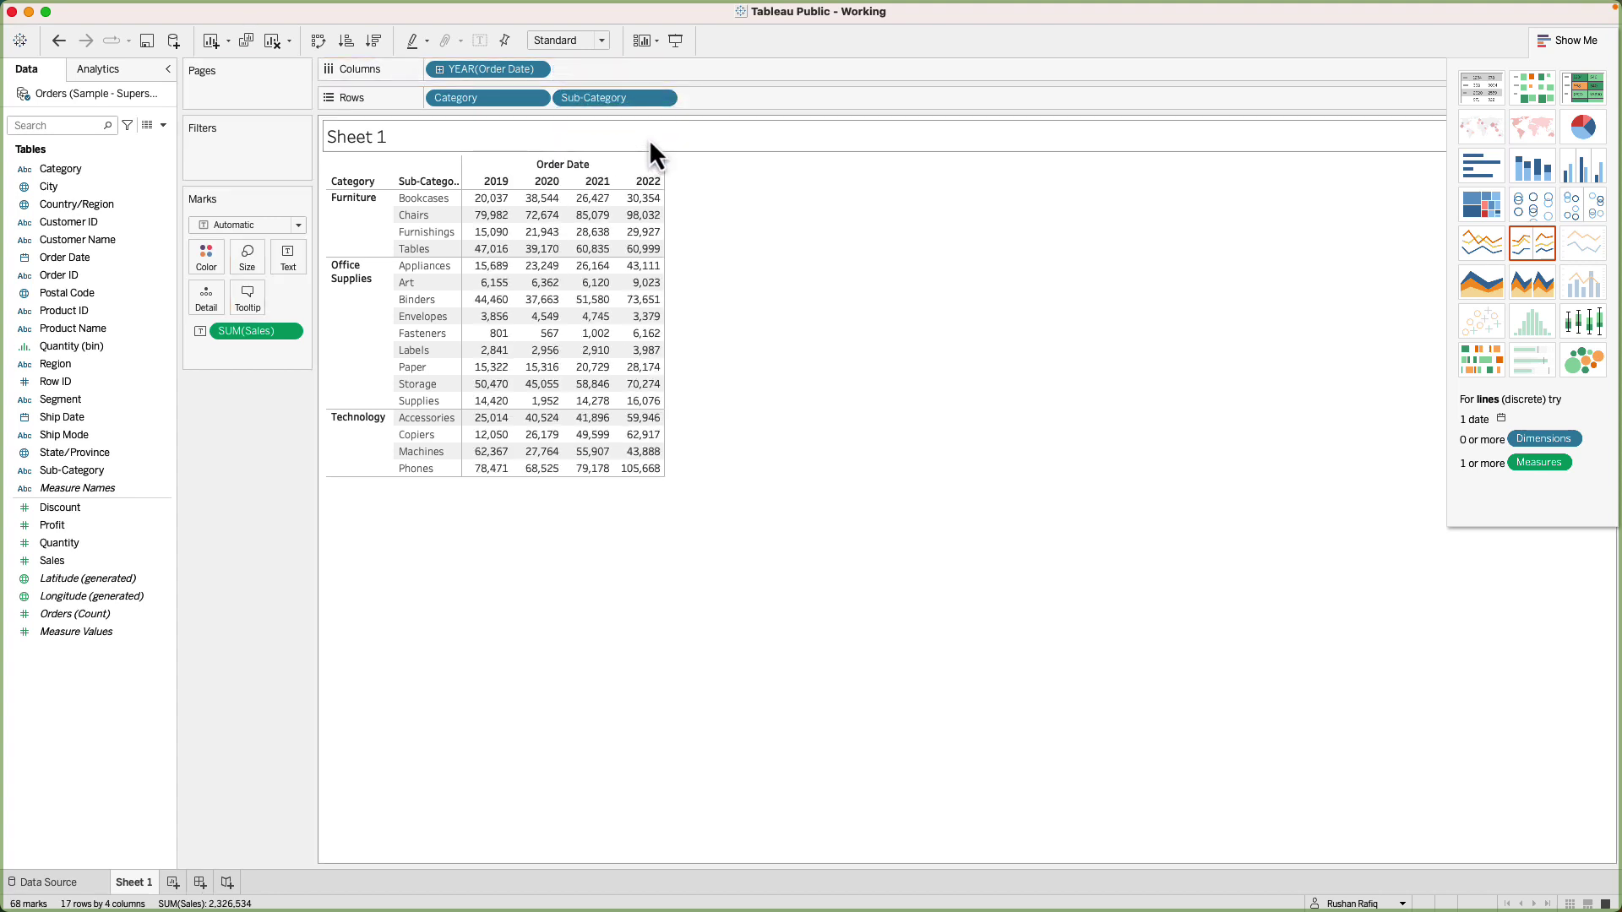
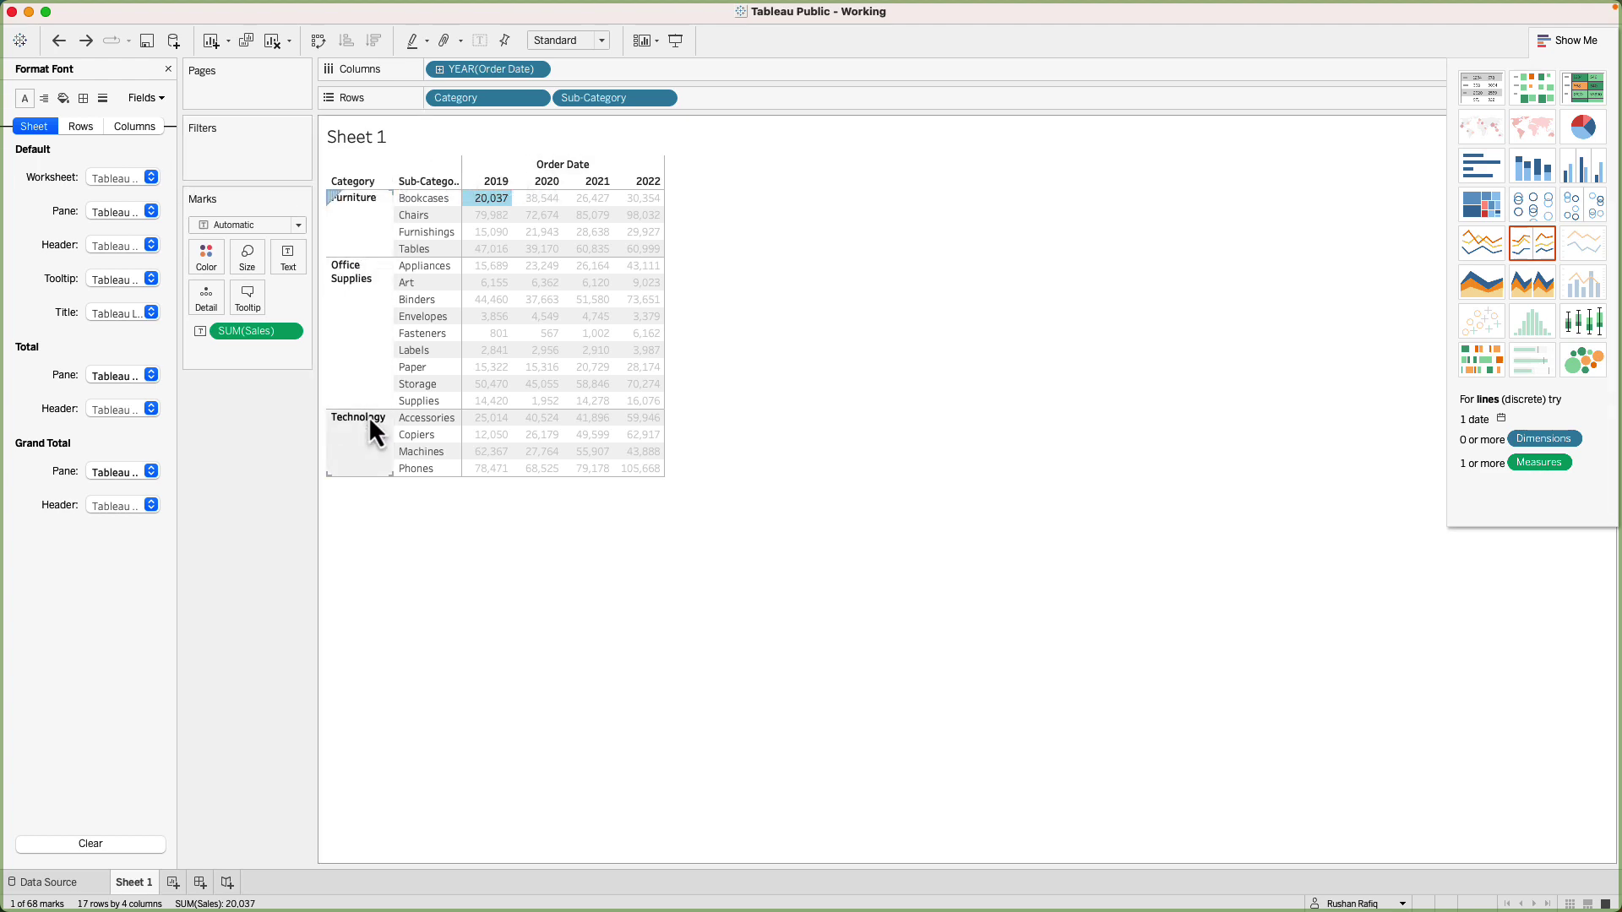
Widen the font formatting pane and set the worksheet's default font color to orange
mouse_move(551, 456)
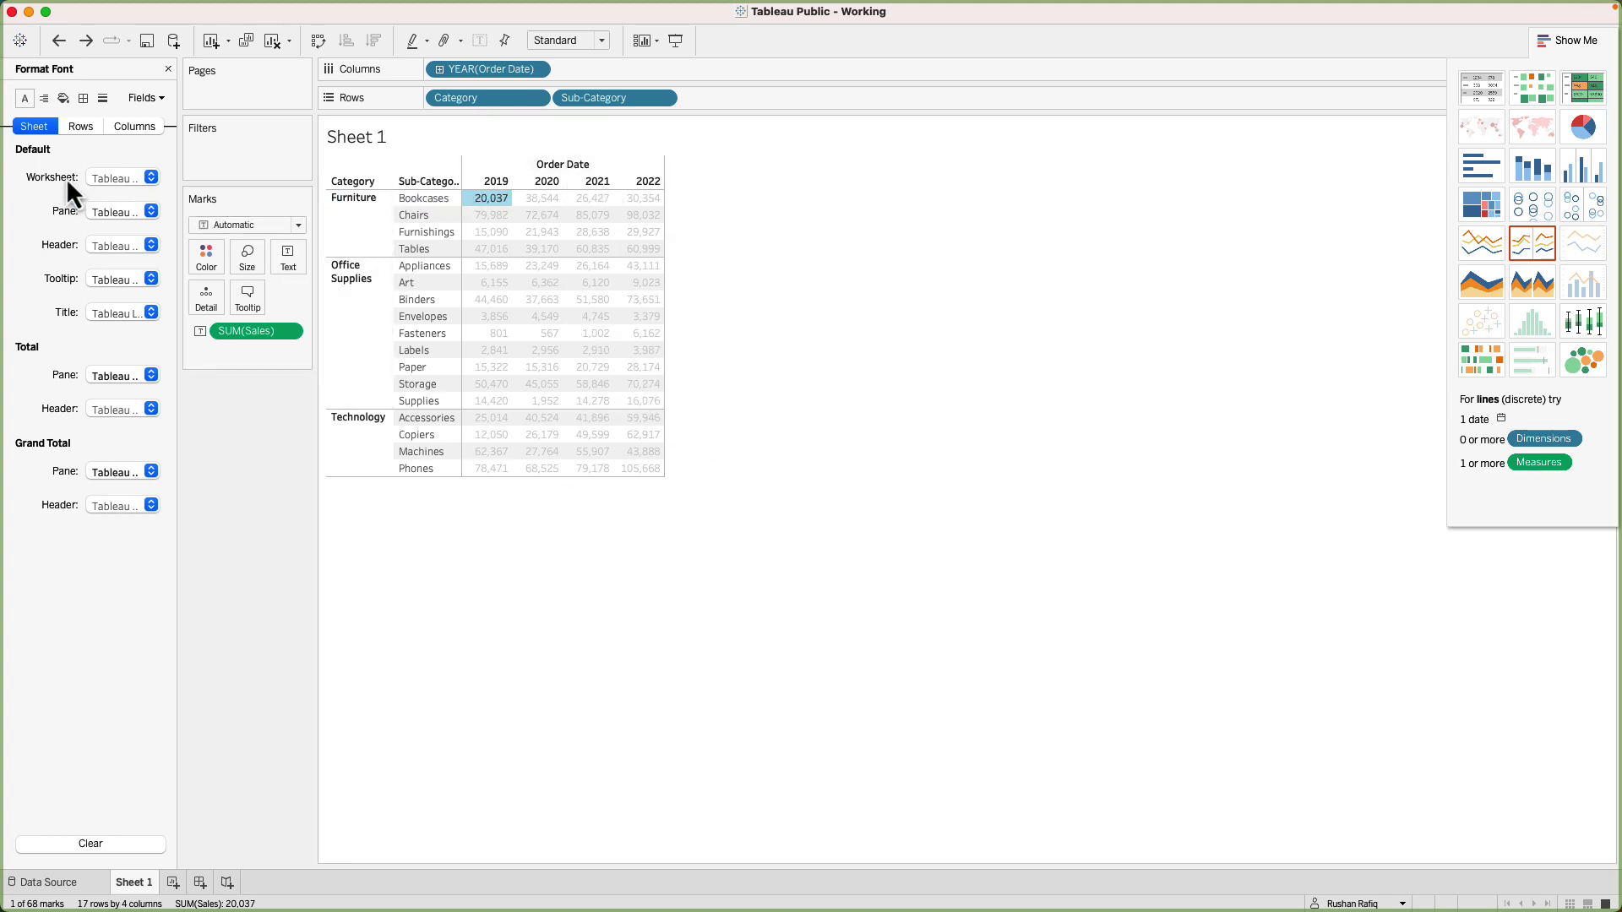
click(151, 179)
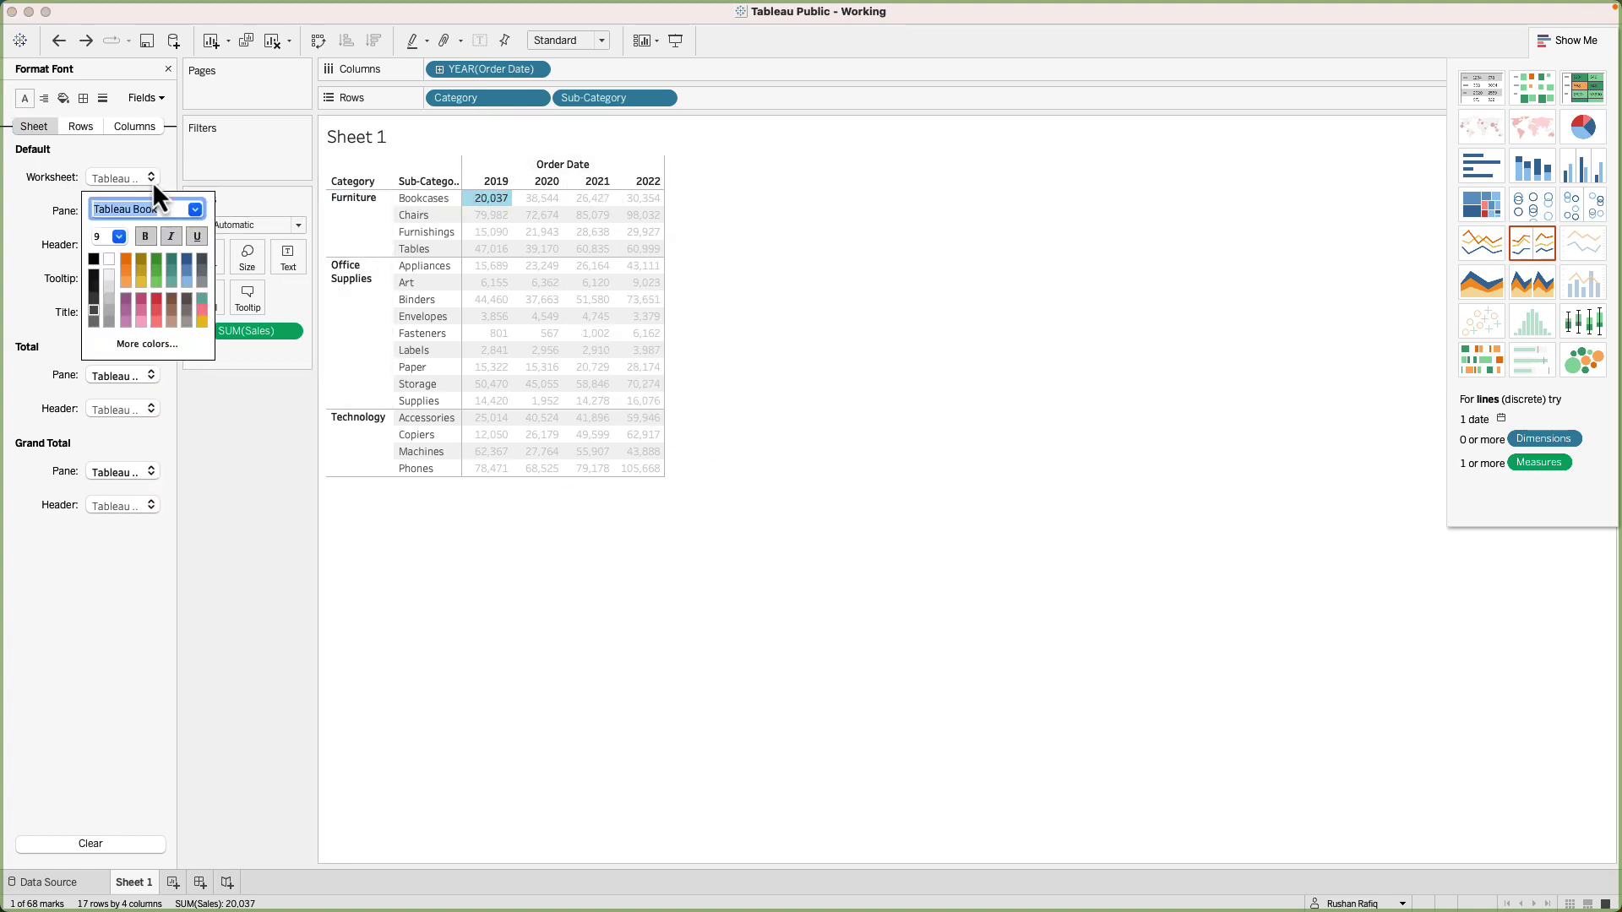
drag(175, 163, 302, 163)
click(233, 180)
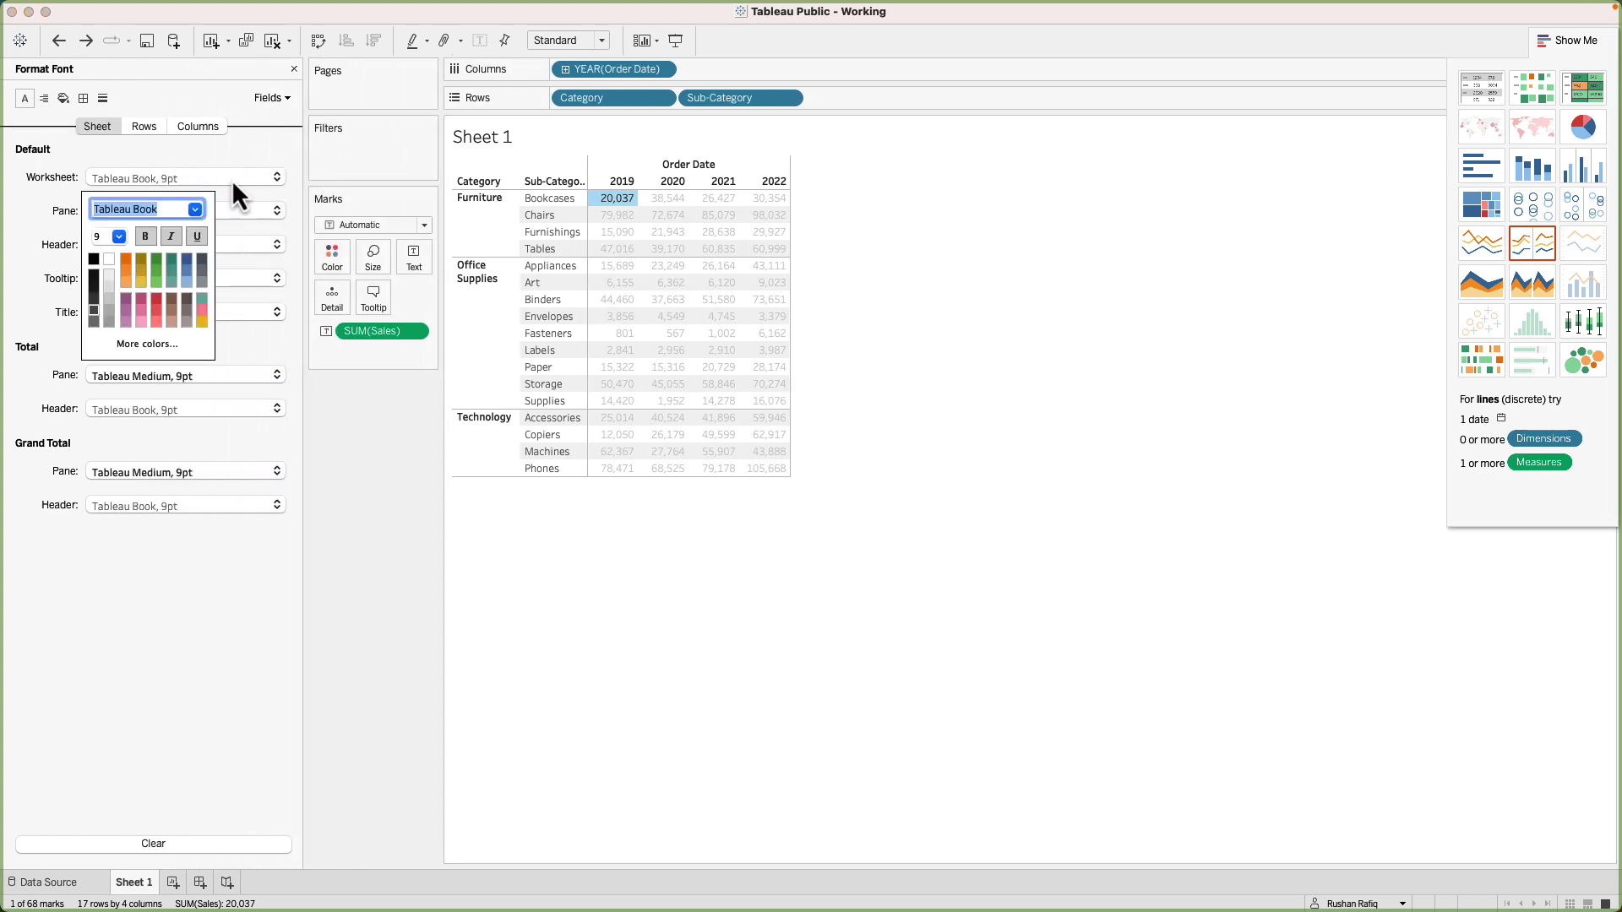
click(128, 261)
click(912, 276)
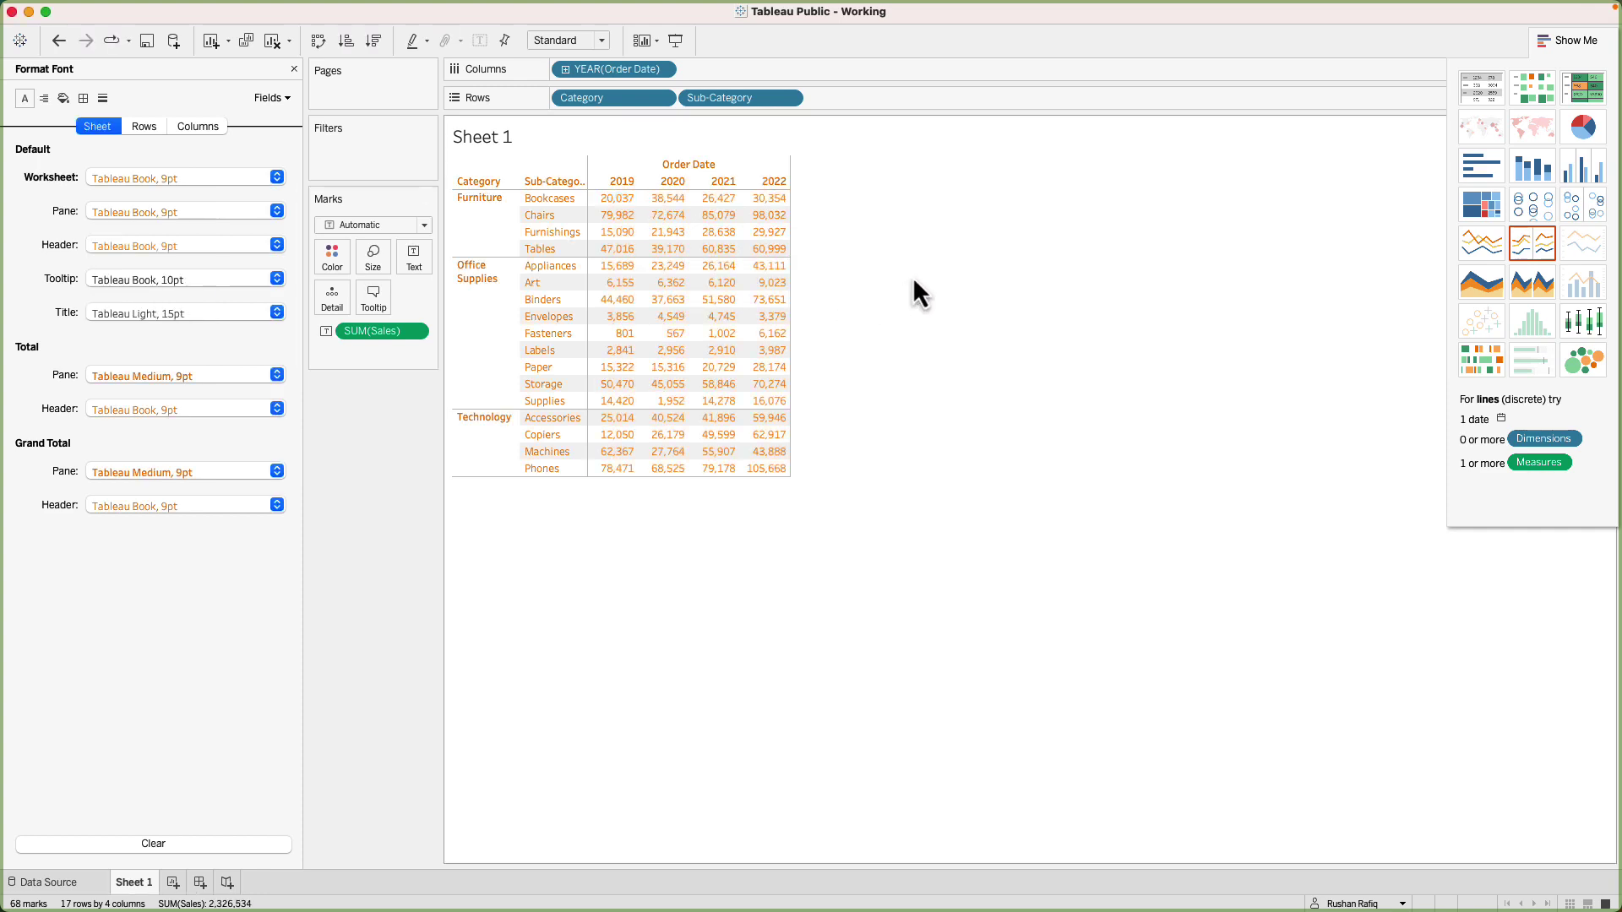
Set the worksheet's default font color to black
click(277, 179)
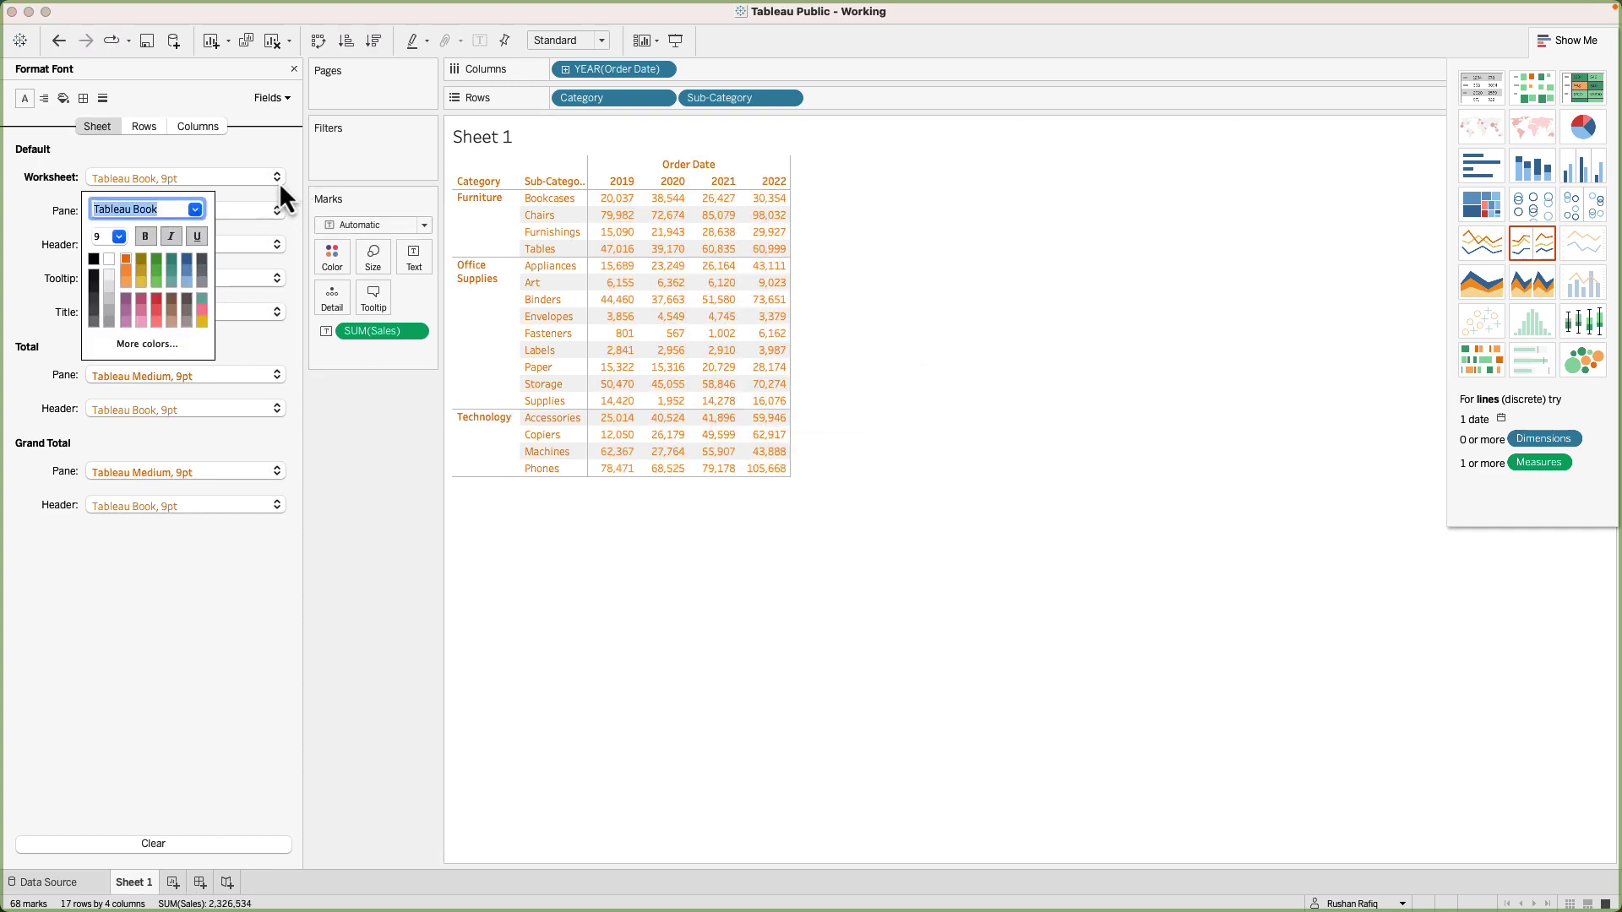
click(98, 261)
click(919, 208)
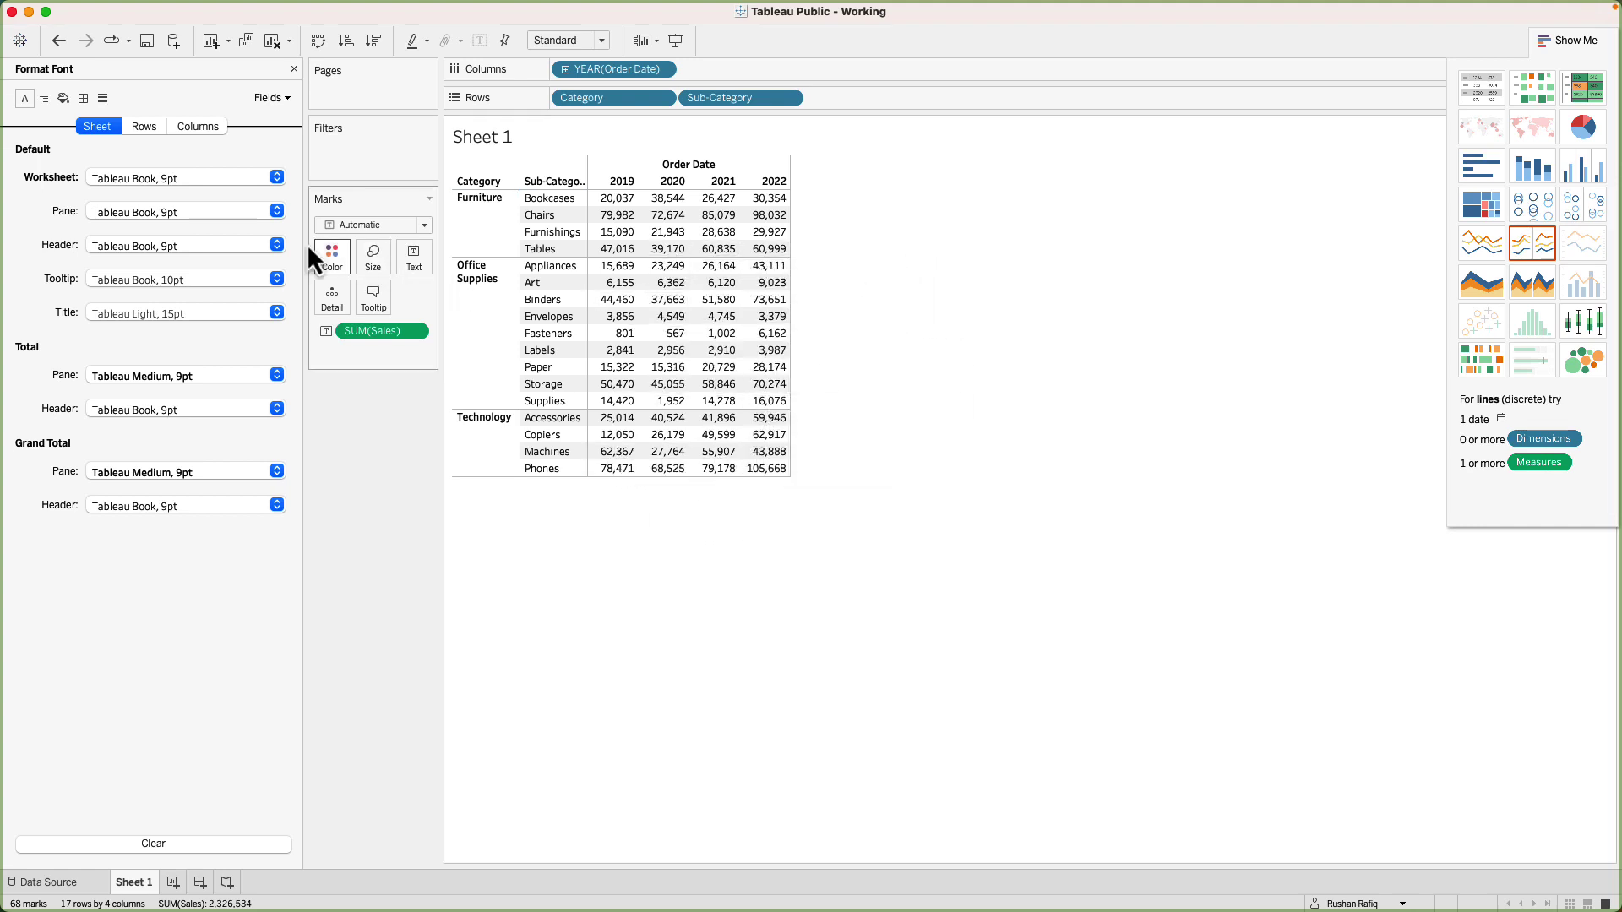
Try an orange font color on the default pane values and undo it
click(137, 211)
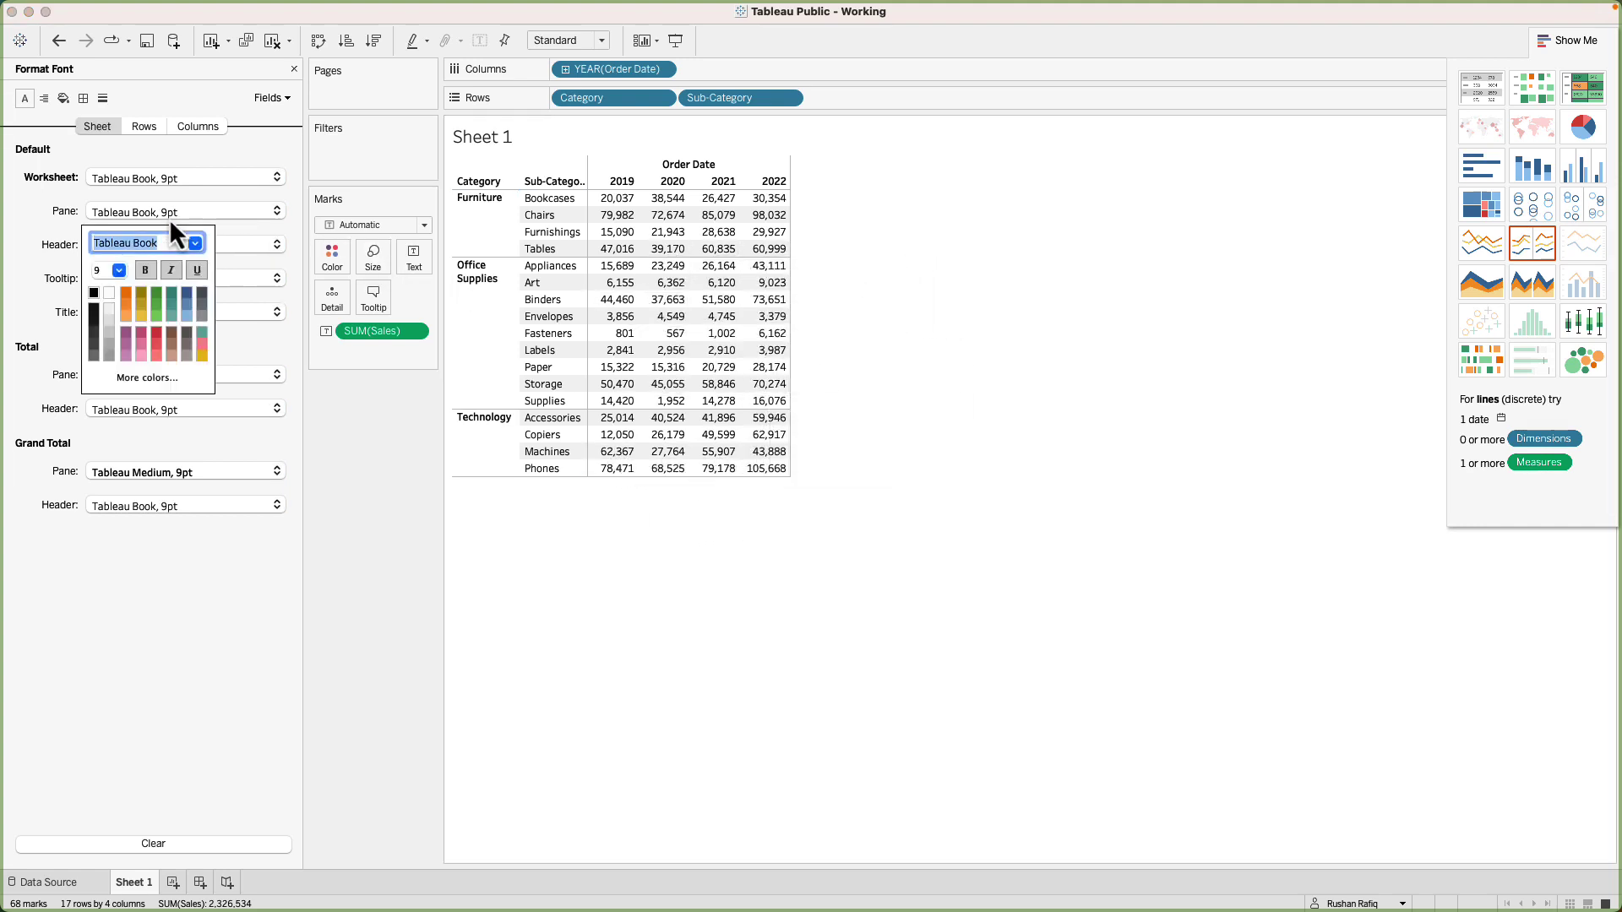
click(125, 296)
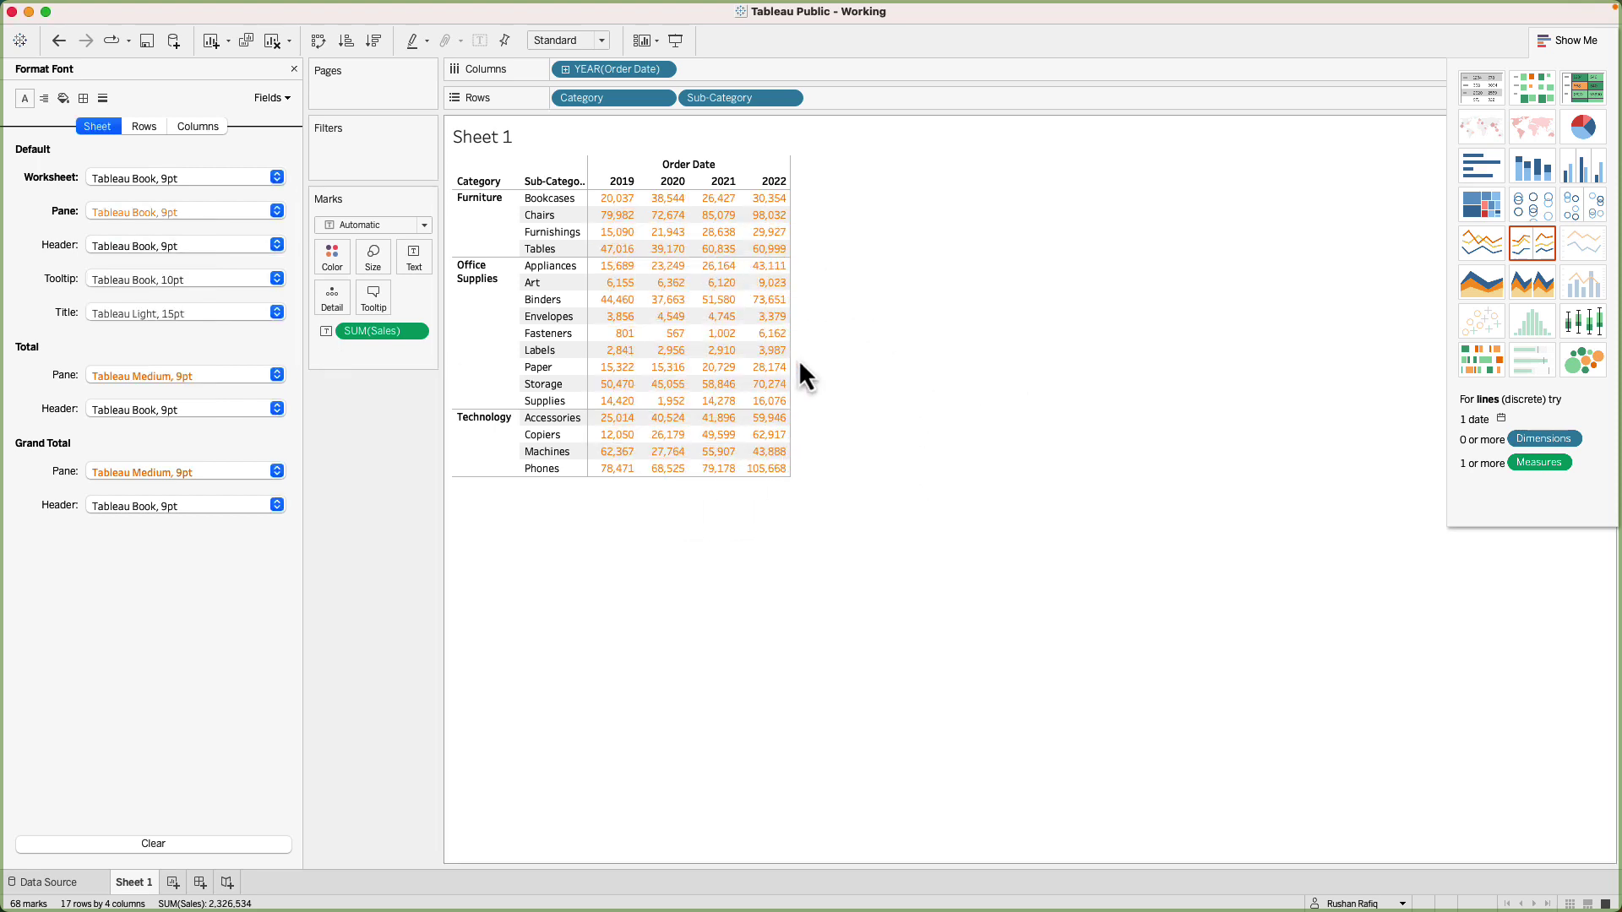
key(super+z)
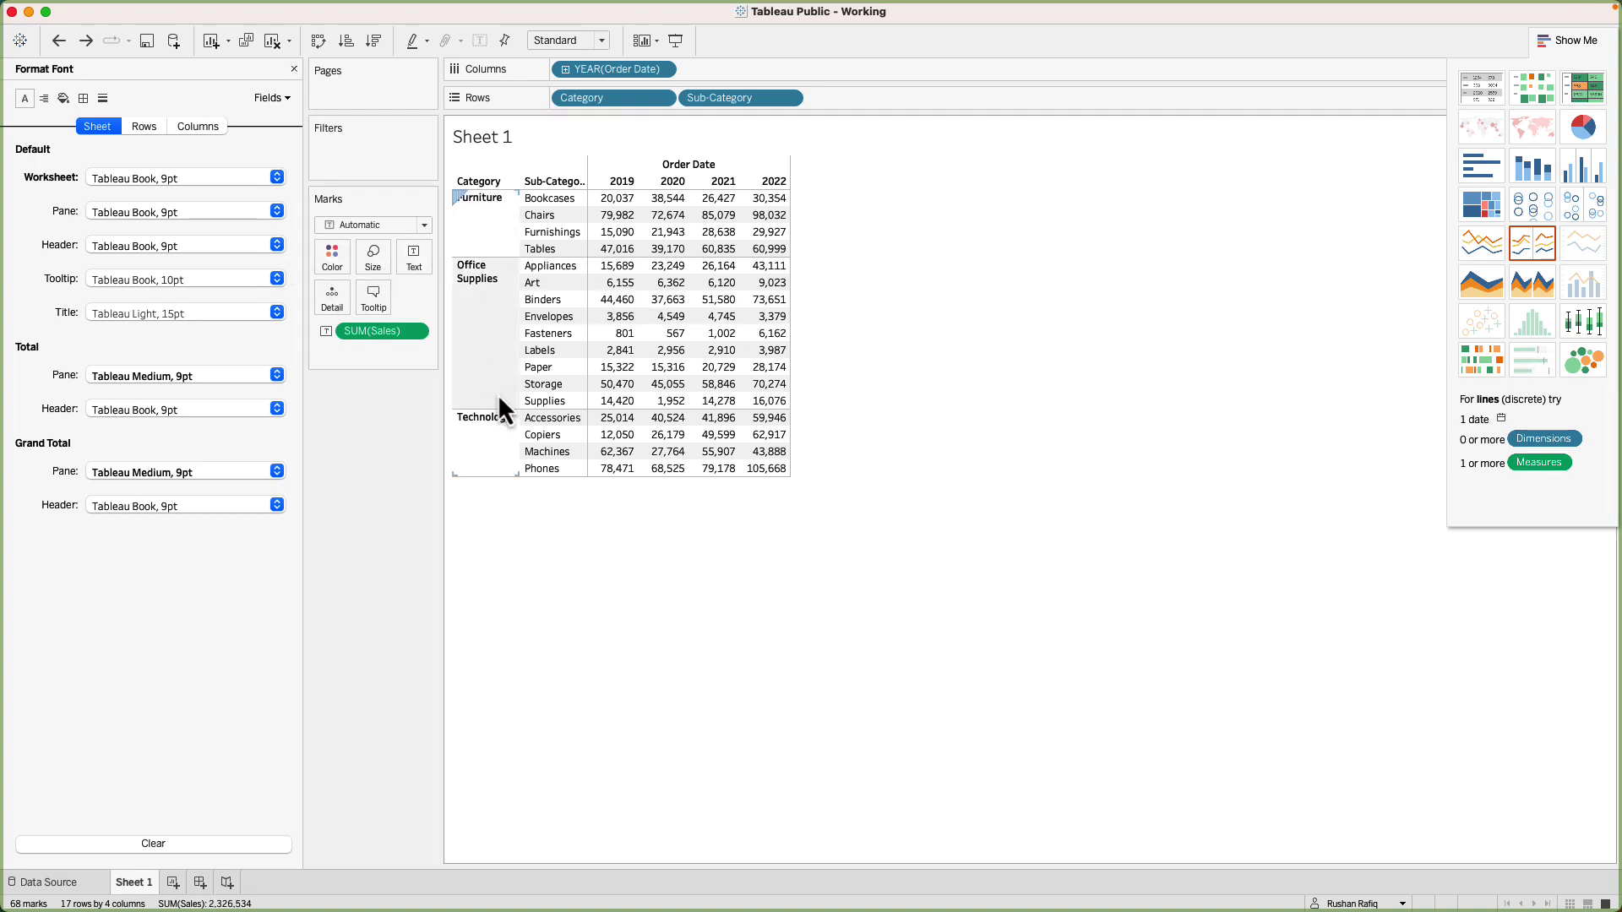
Try an orange font color on the sheet's default headers and undo the change
click(276, 245)
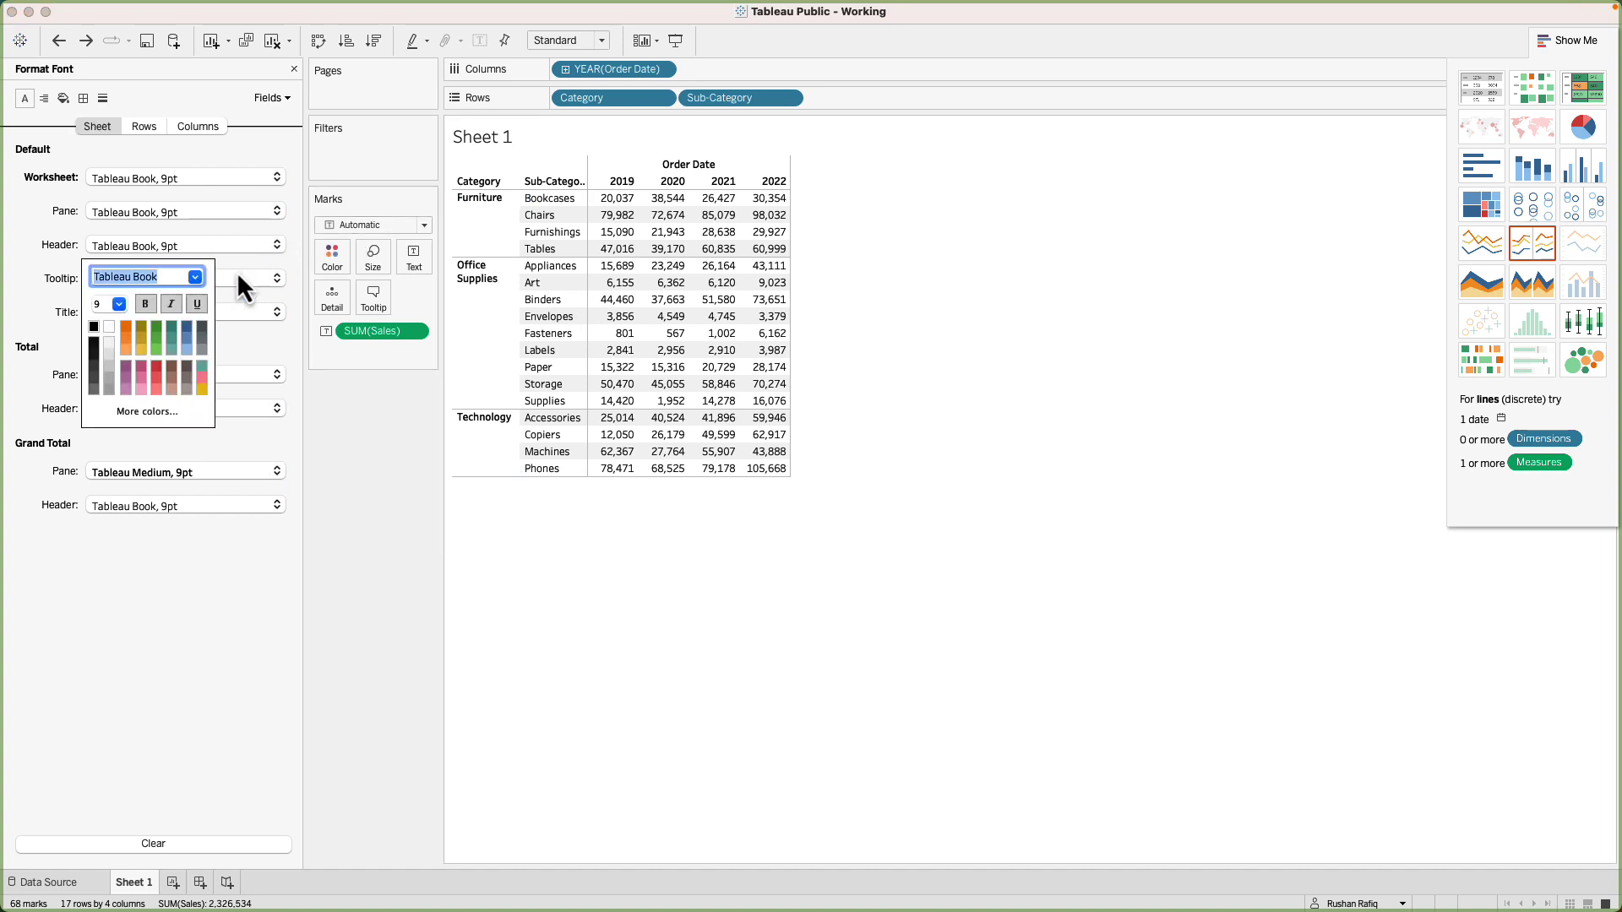
click(125, 328)
click(977, 259)
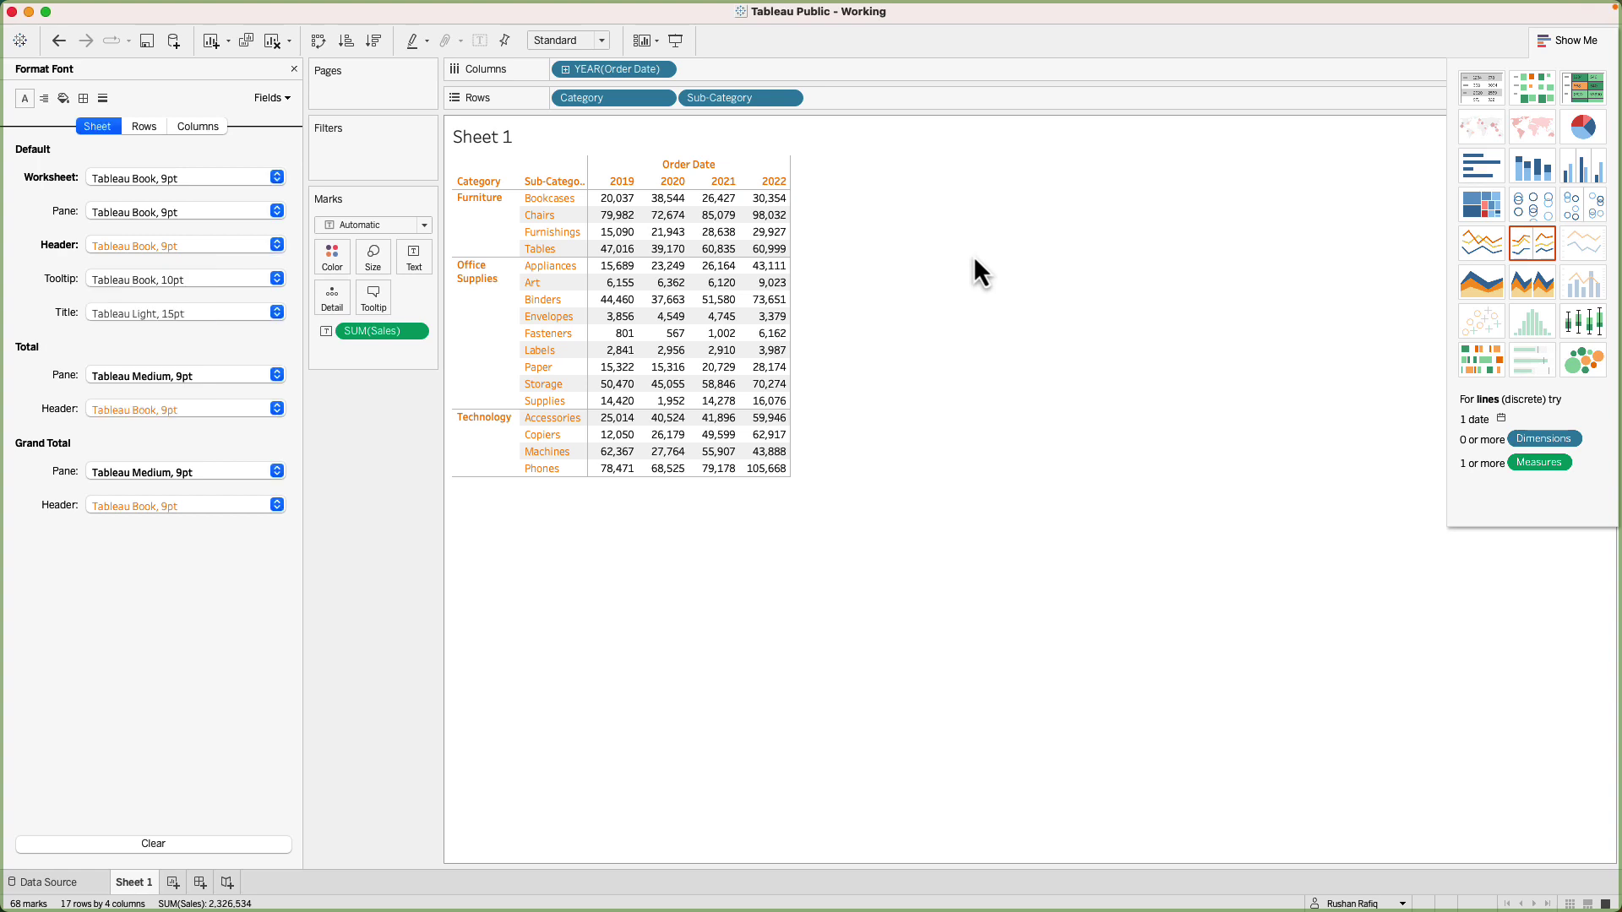
key(super+z)
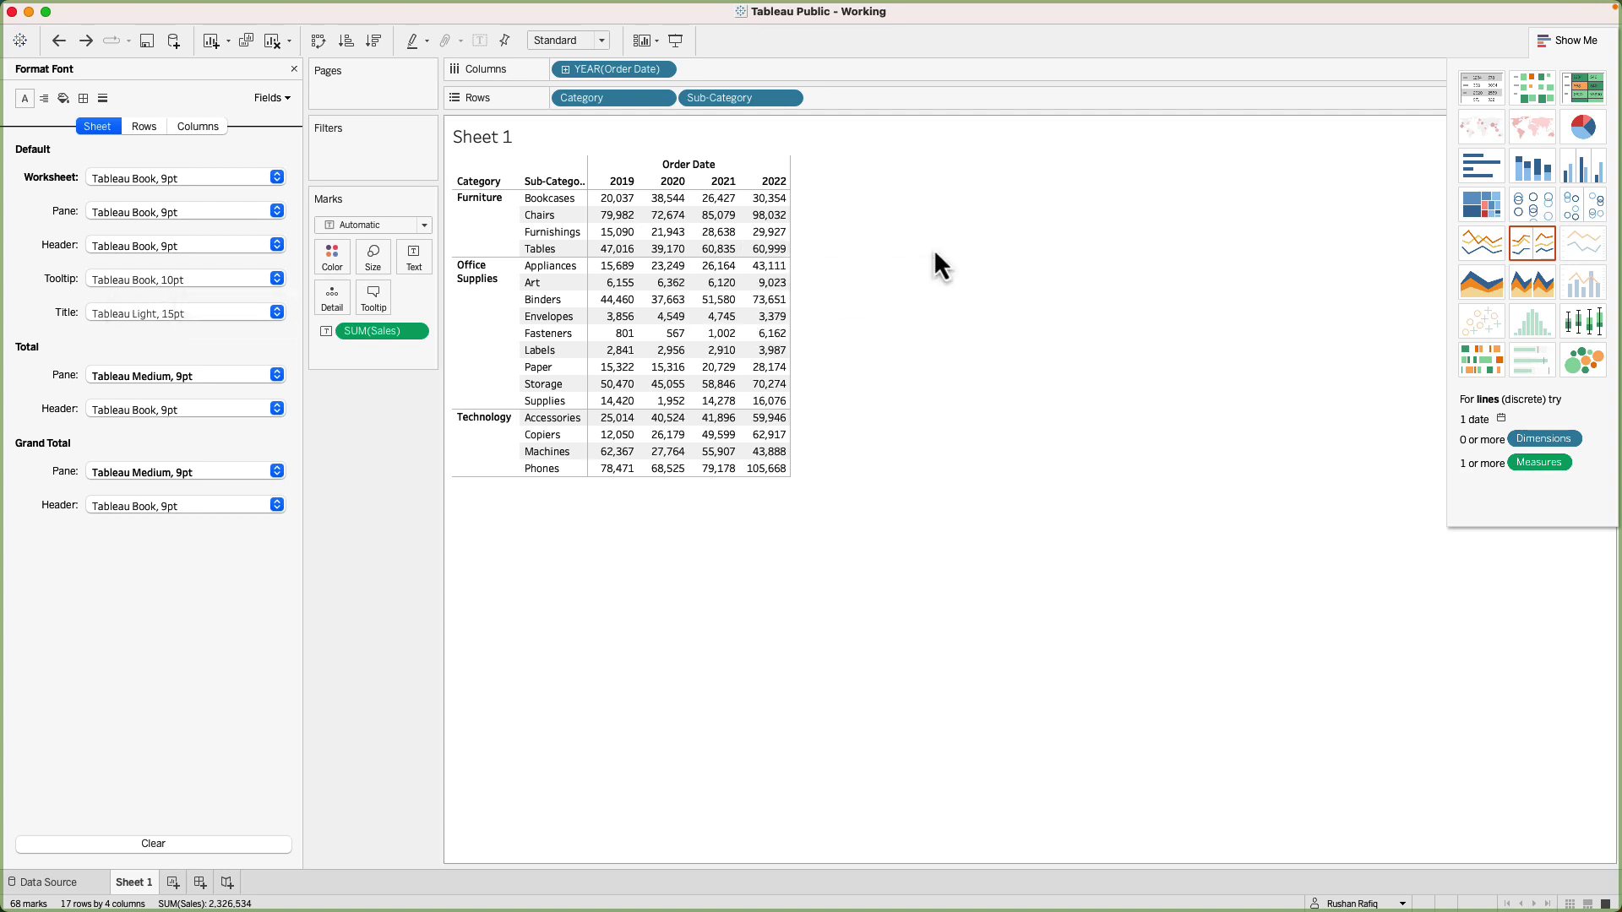
Hide the Show Me chart suggestions and set the tooltip font color to orange
mouse_move(714, 297)
click(1573, 40)
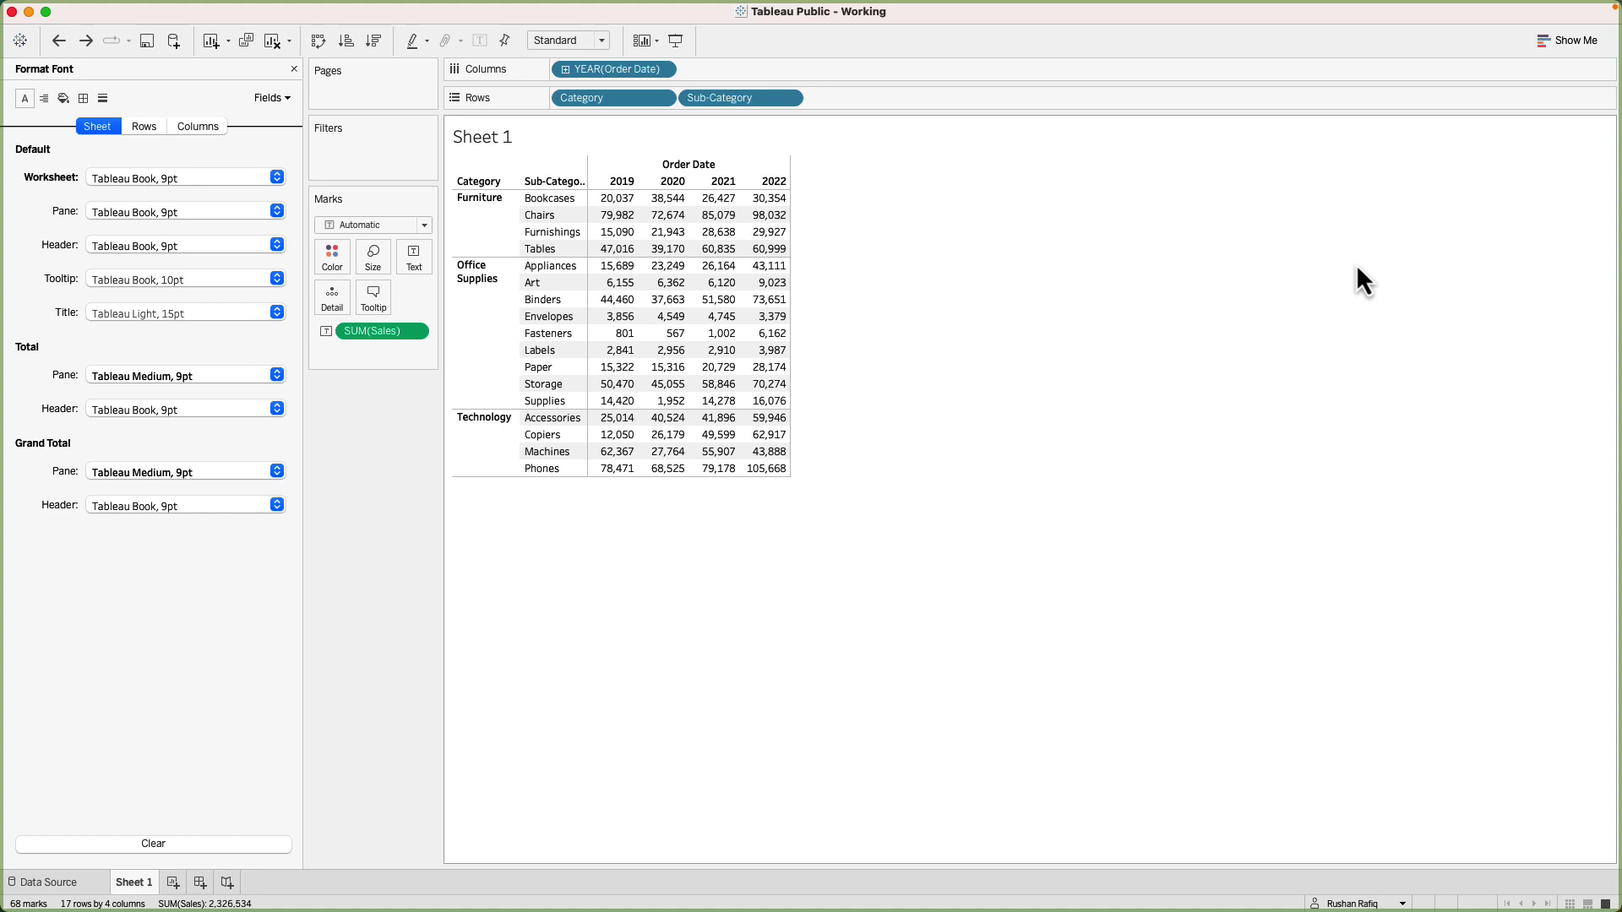
click(182, 313)
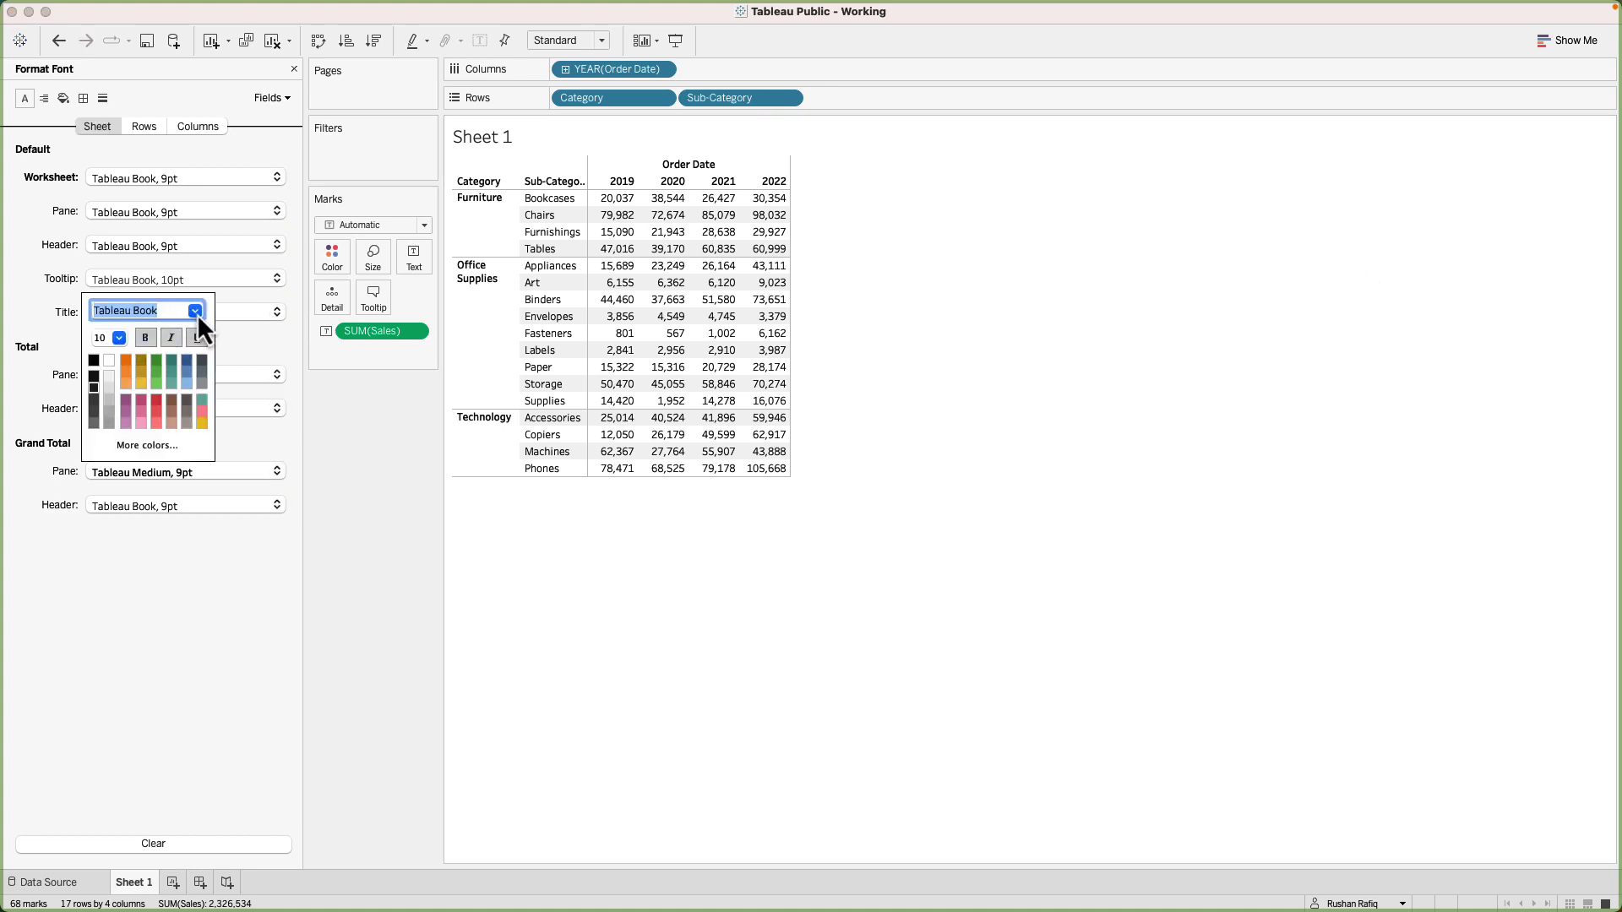
click(125, 363)
click(889, 328)
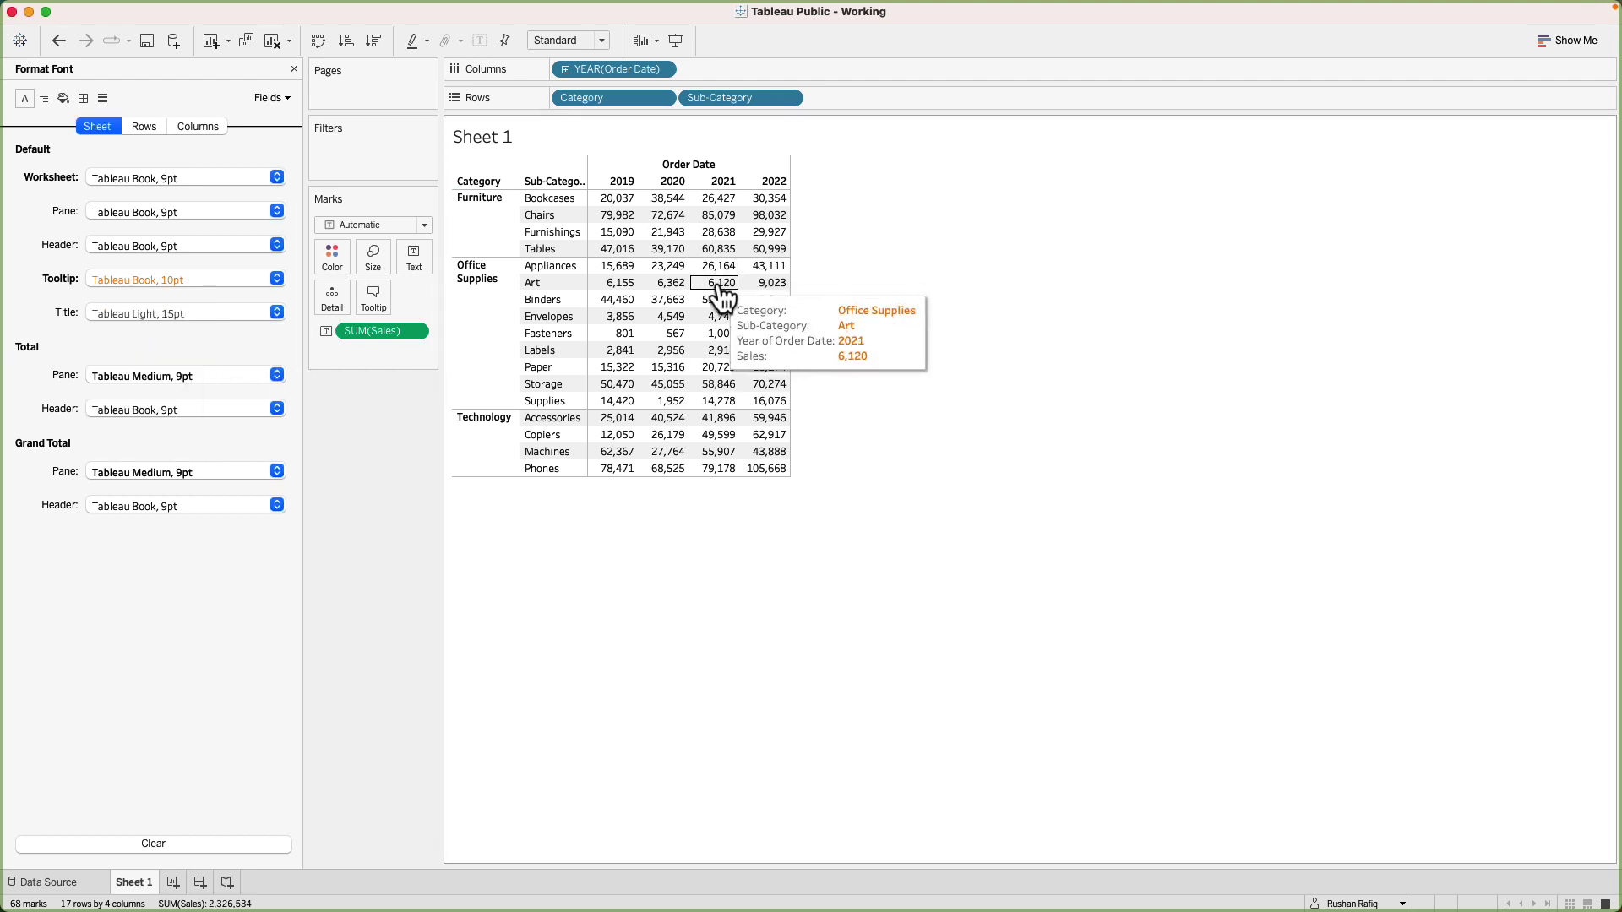
Set the sheet's tooltip font color to black
click(276, 278)
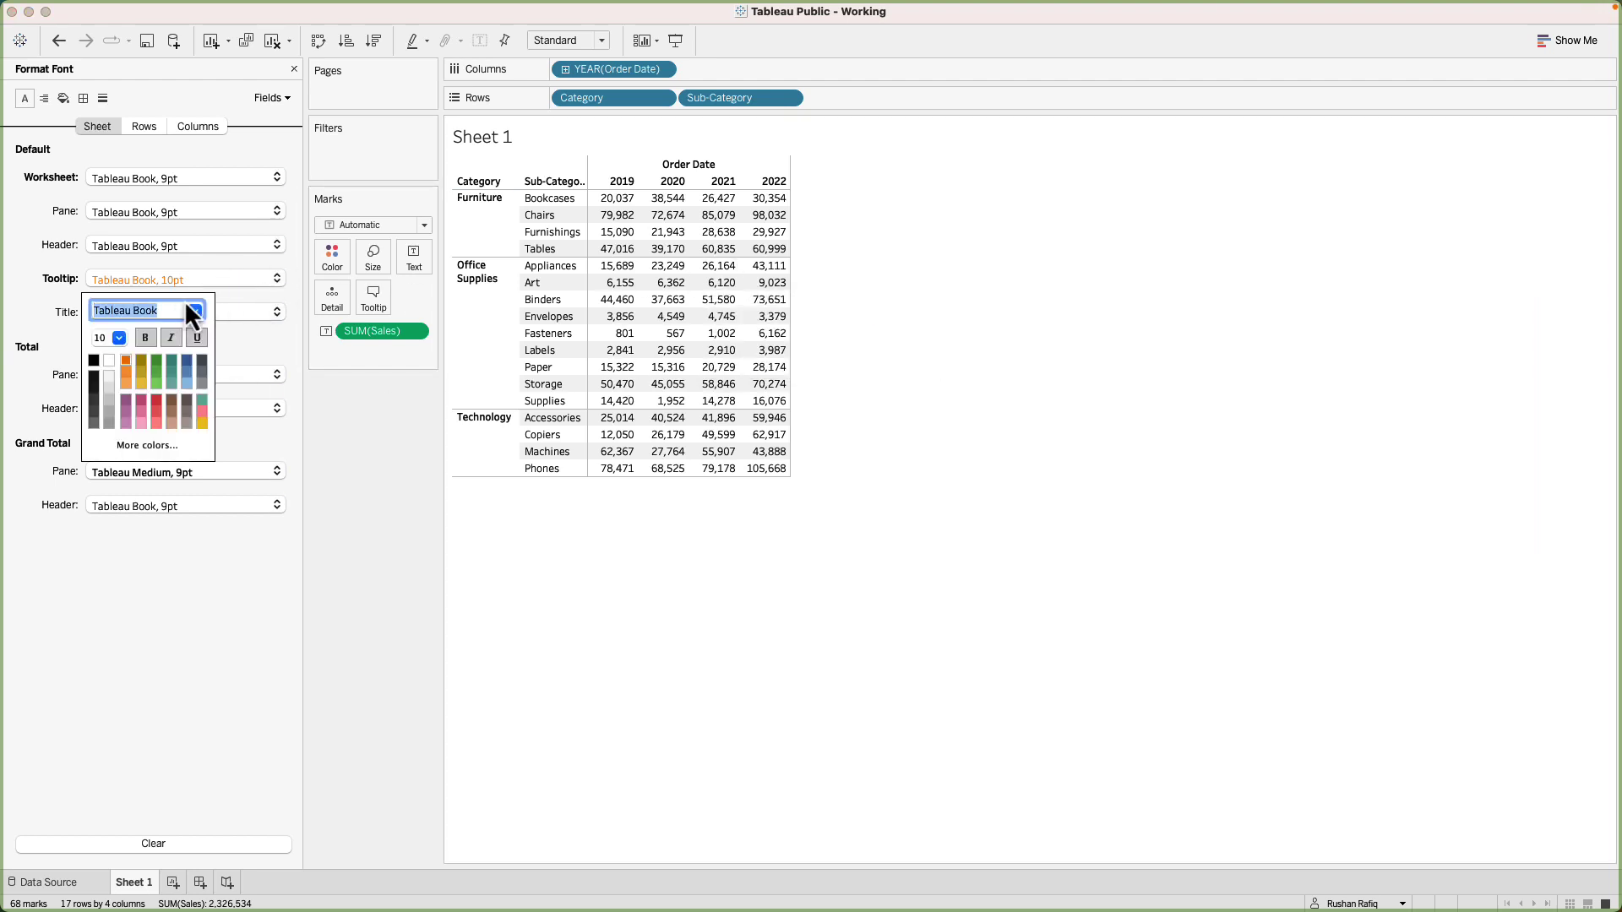
click(98, 365)
click(342, 392)
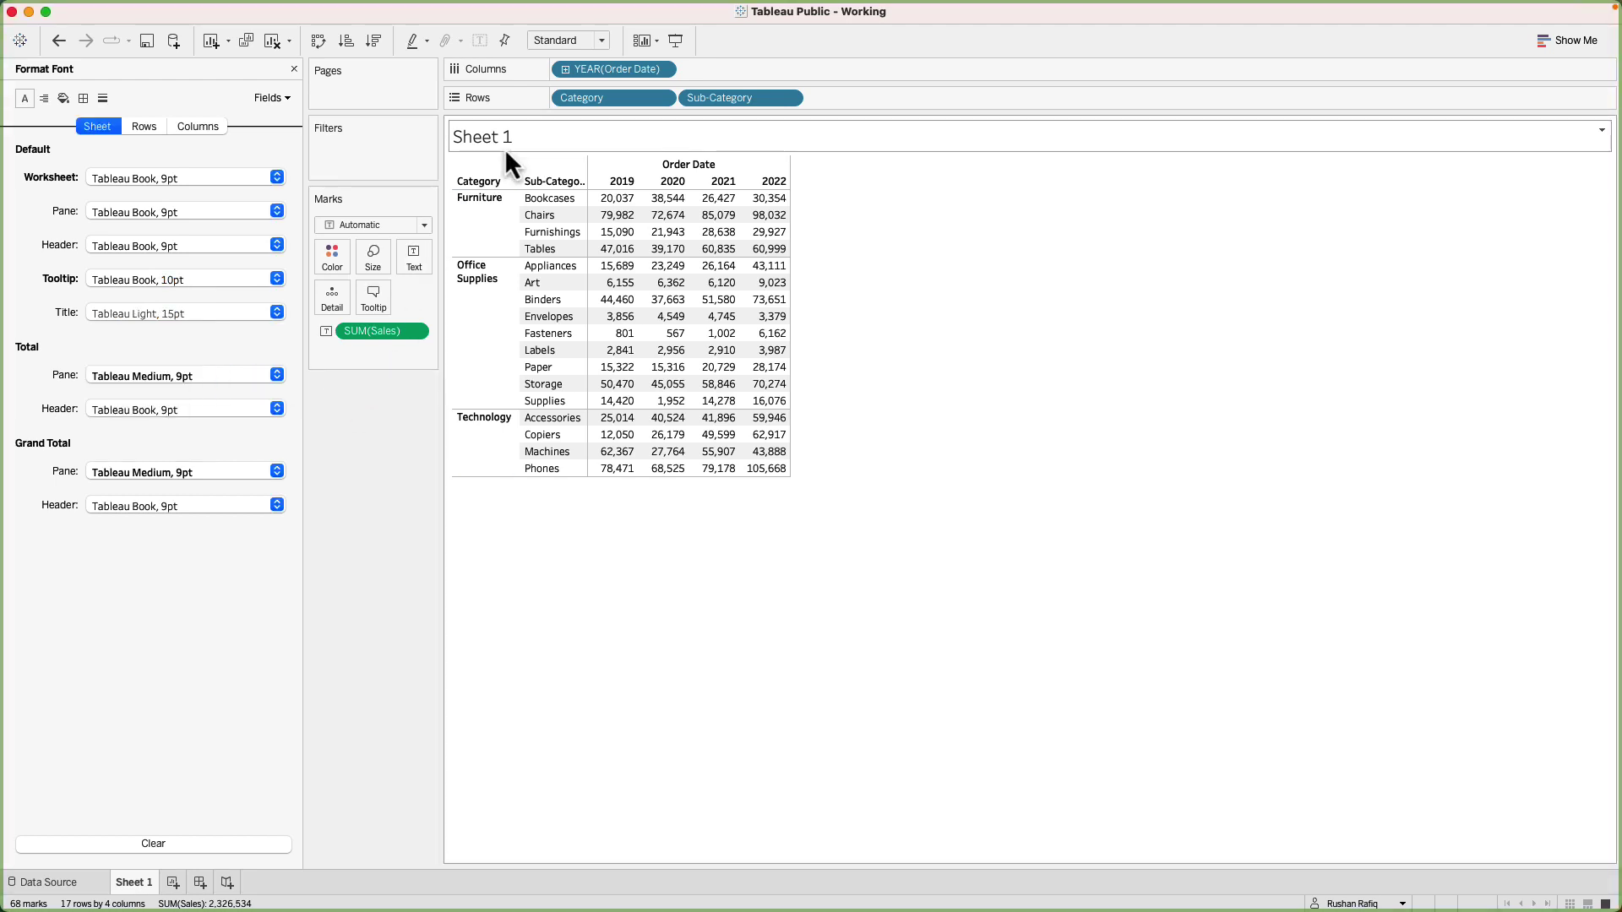
Make the sheet title font bold and set its size to 20 pt
click(201, 313)
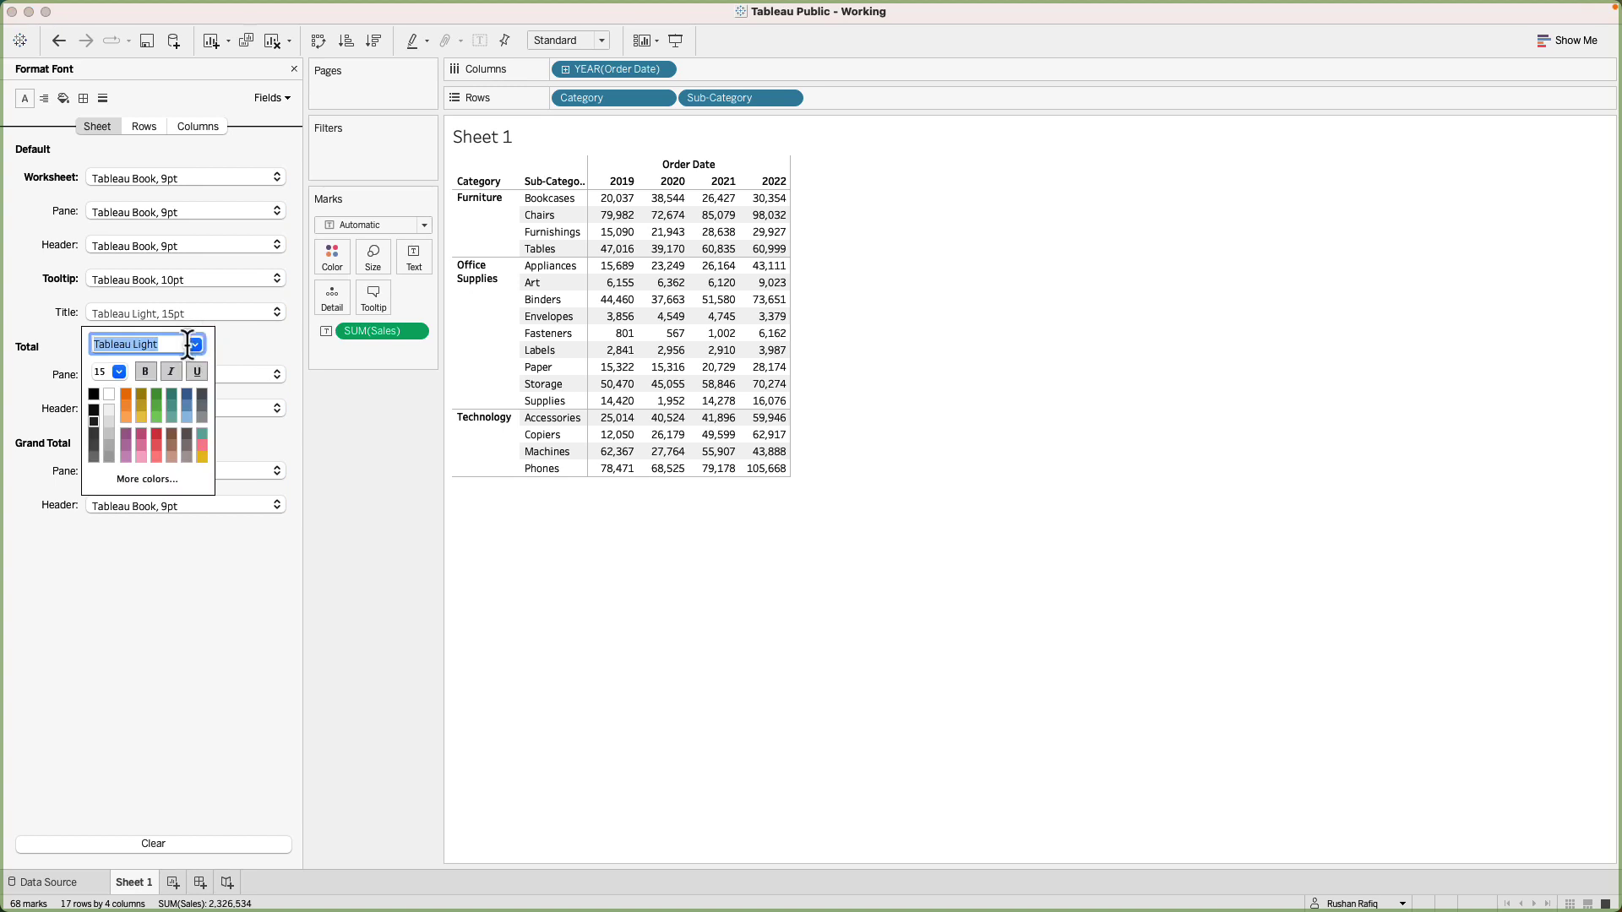
click(145, 373)
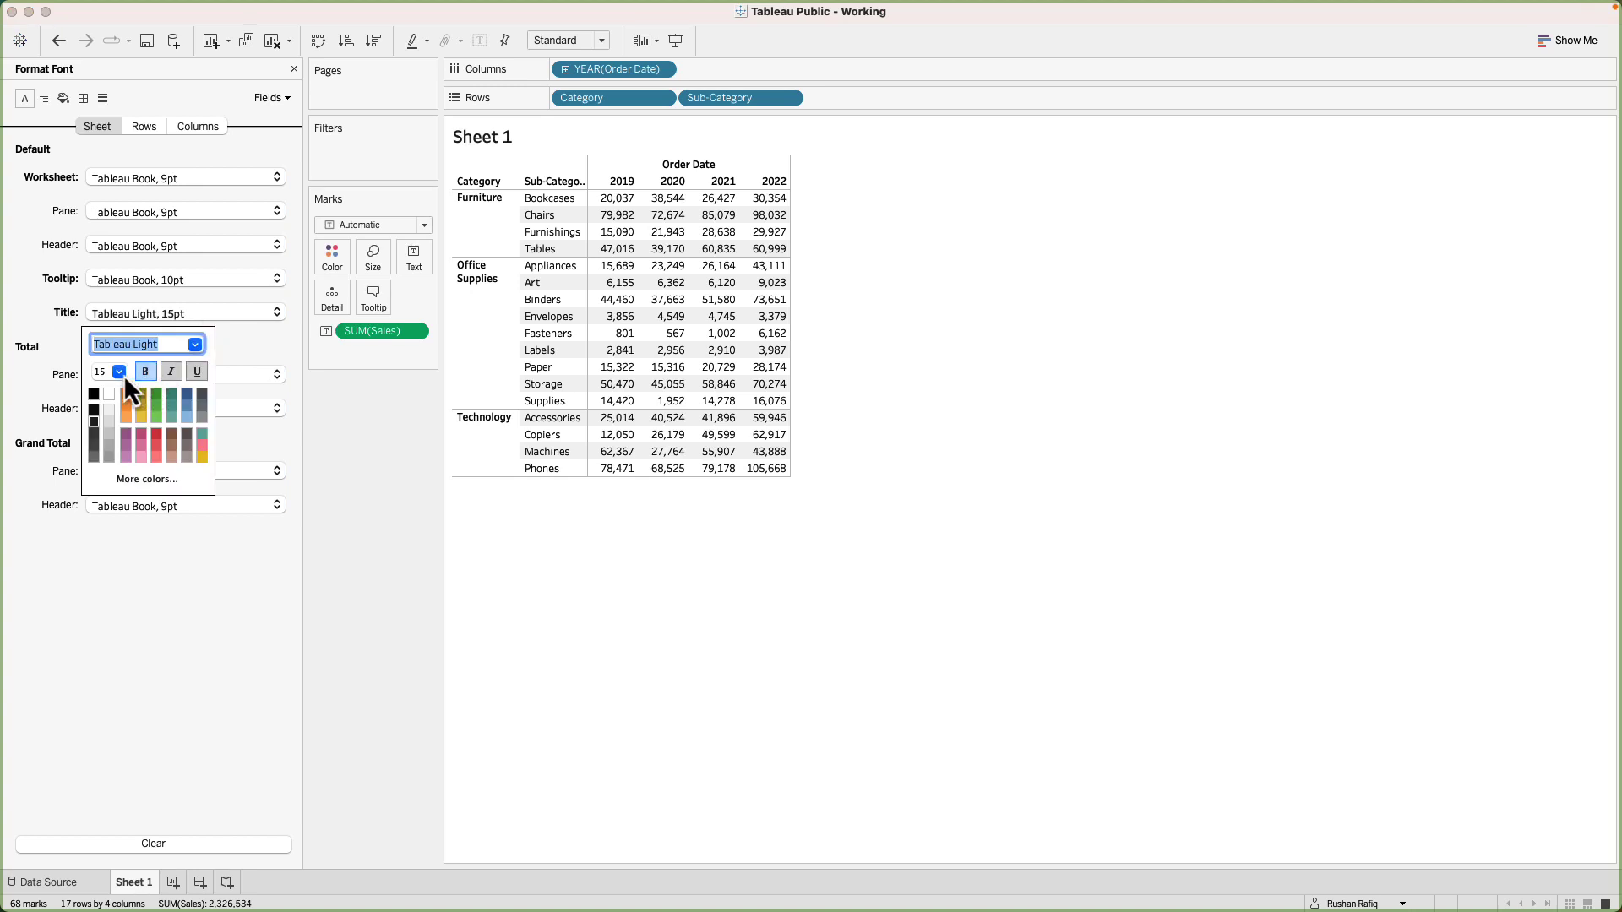
click(119, 372)
click(105, 484)
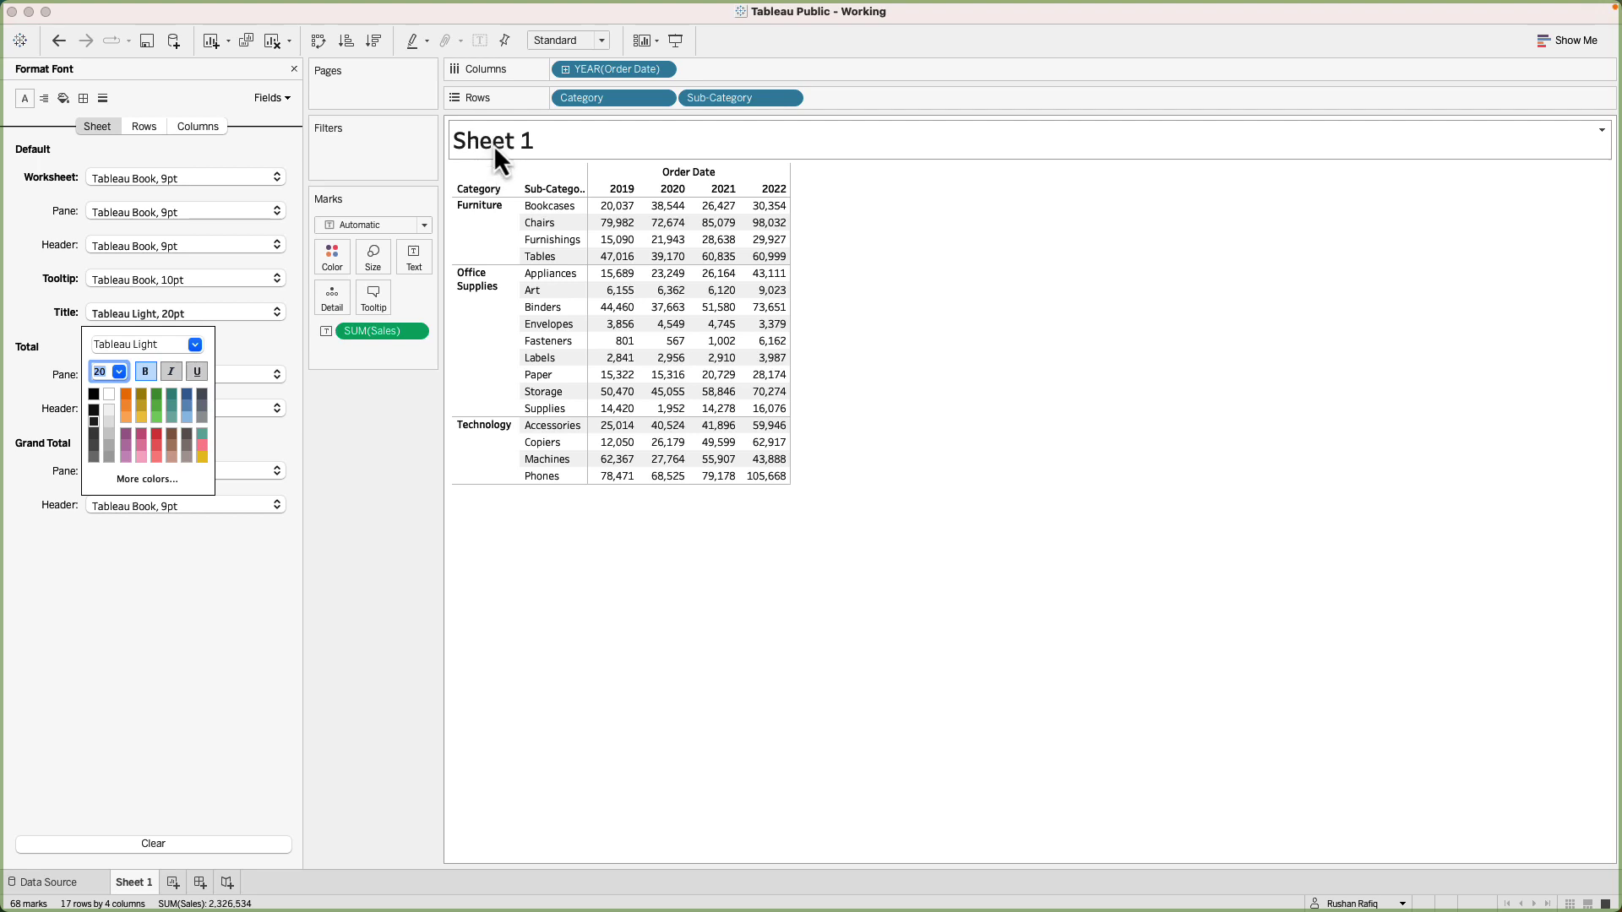
click(550, 563)
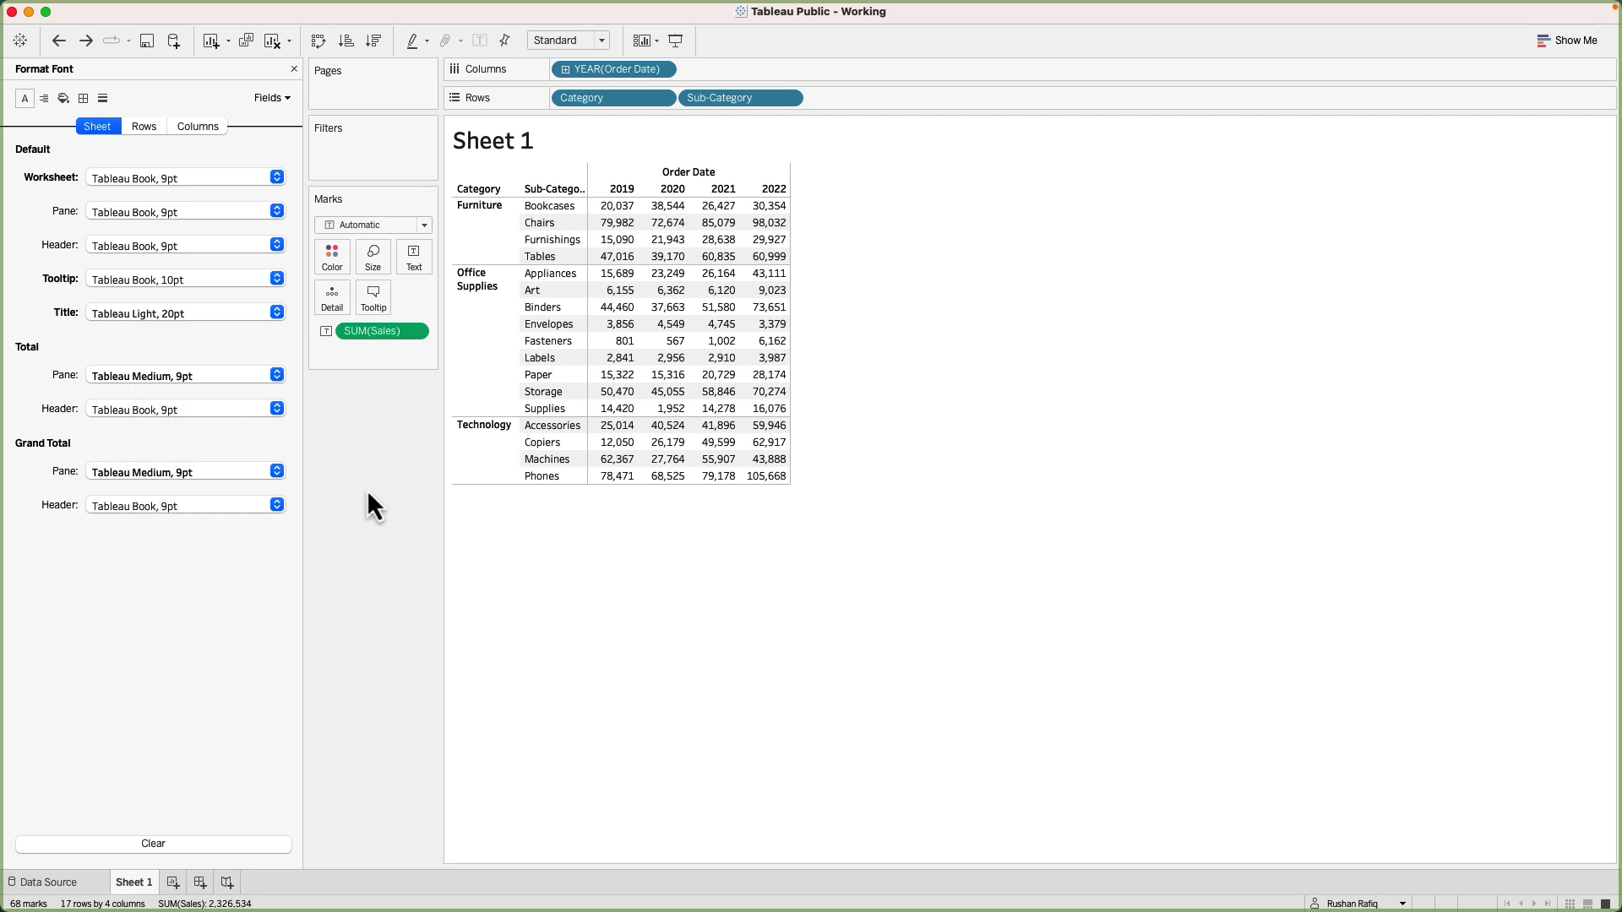
Add row grand totals and column grand totals to the sales table
mouse_move(667, 349)
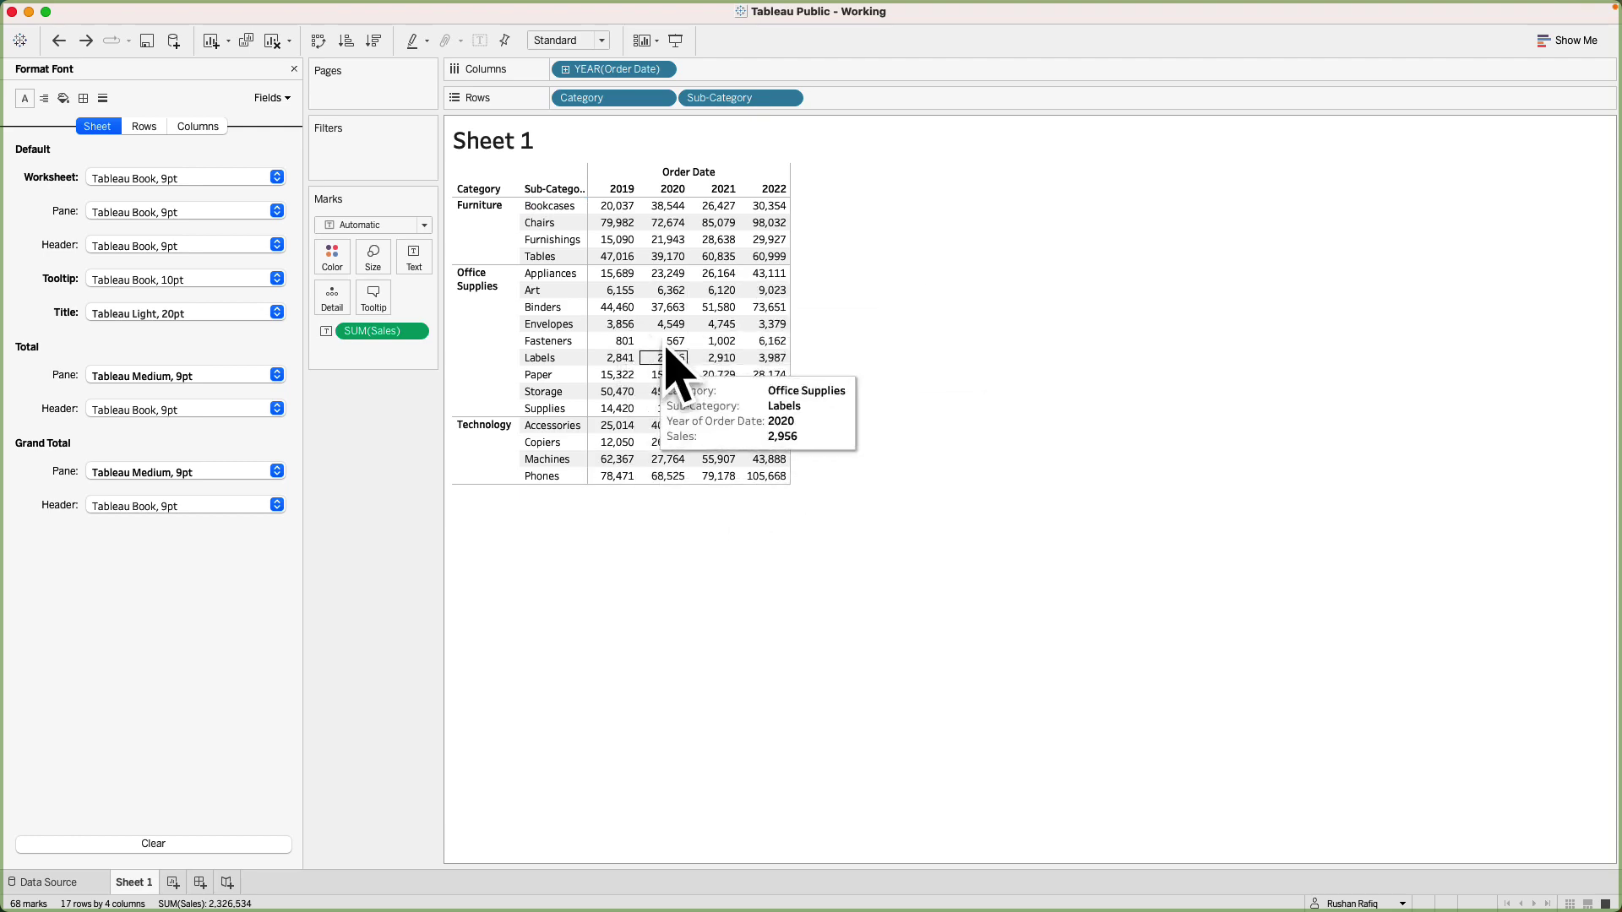
mouse_move(660, 418)
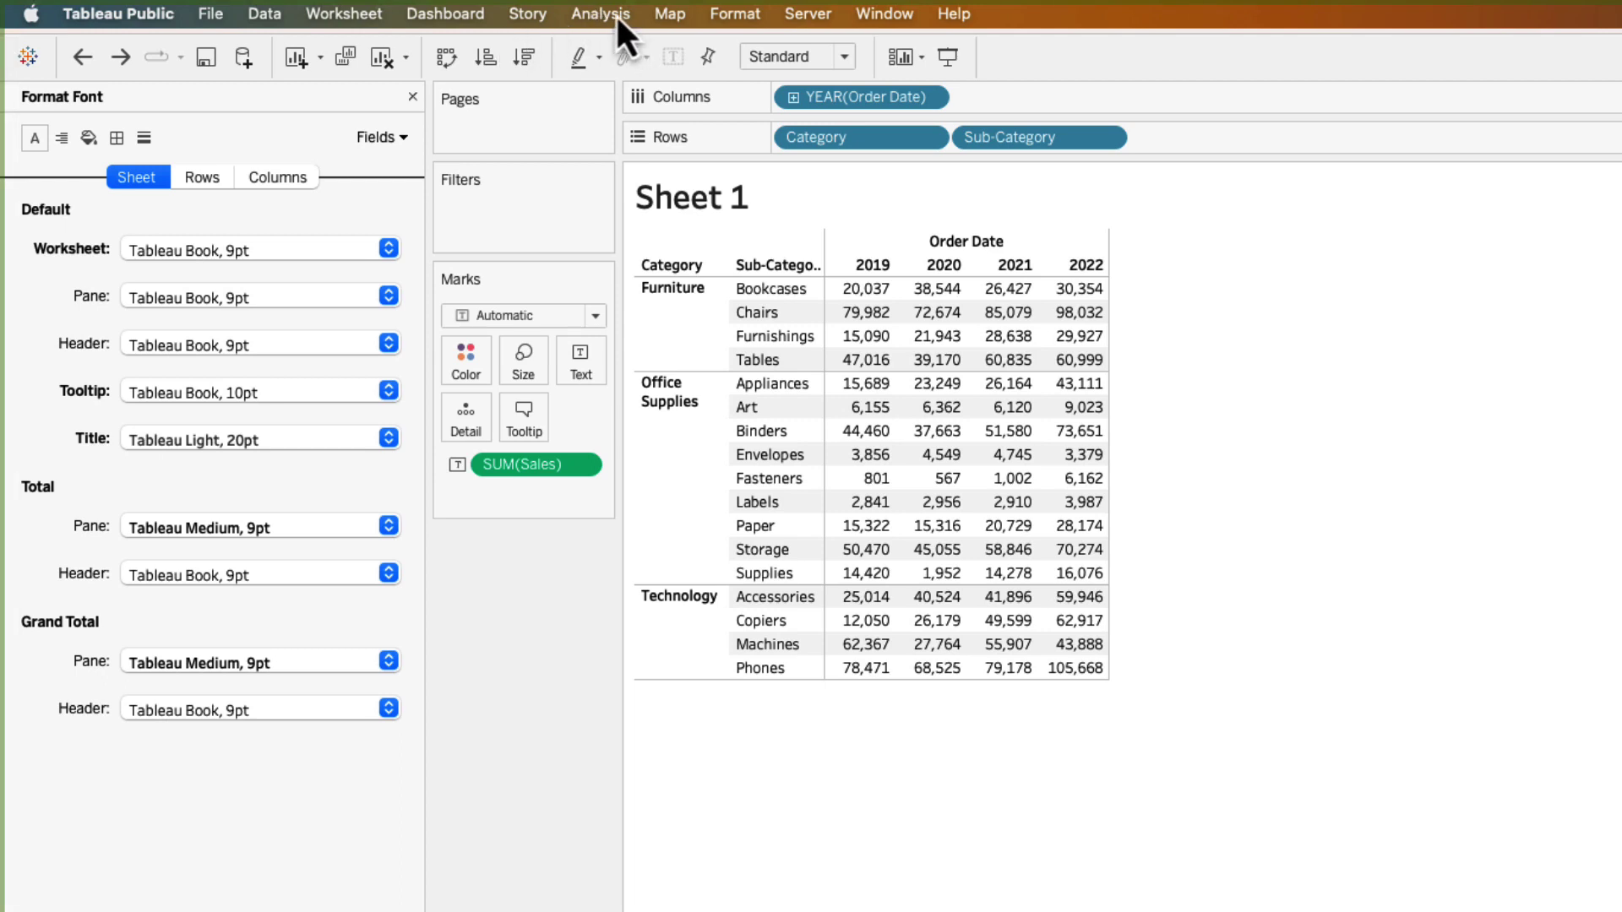
click(610, 14)
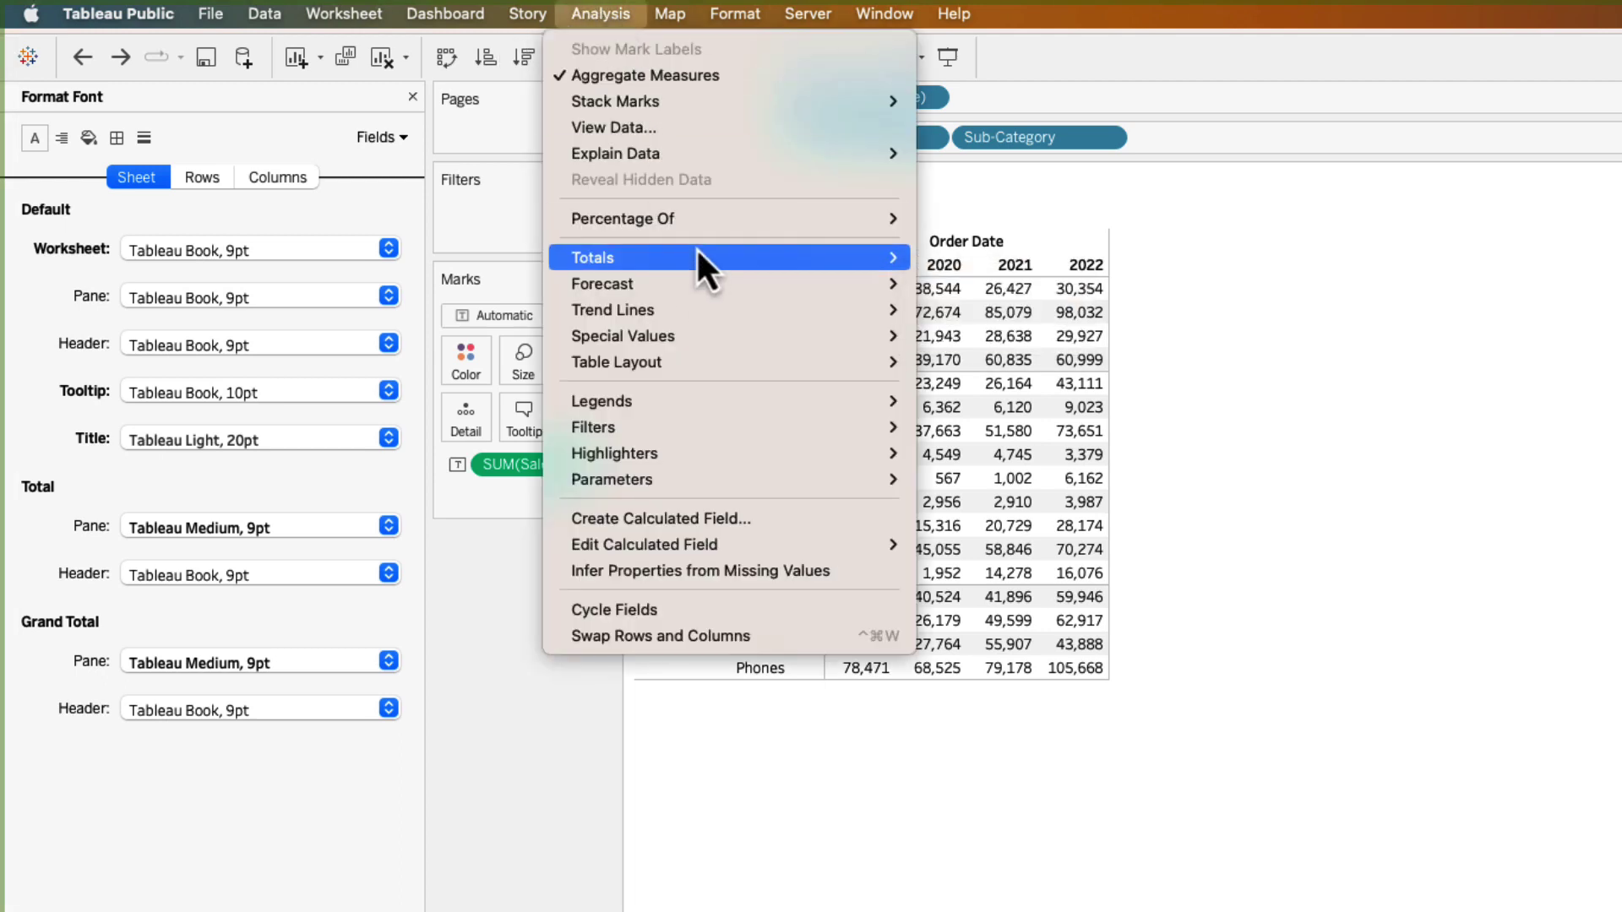
mouse_move(698, 254)
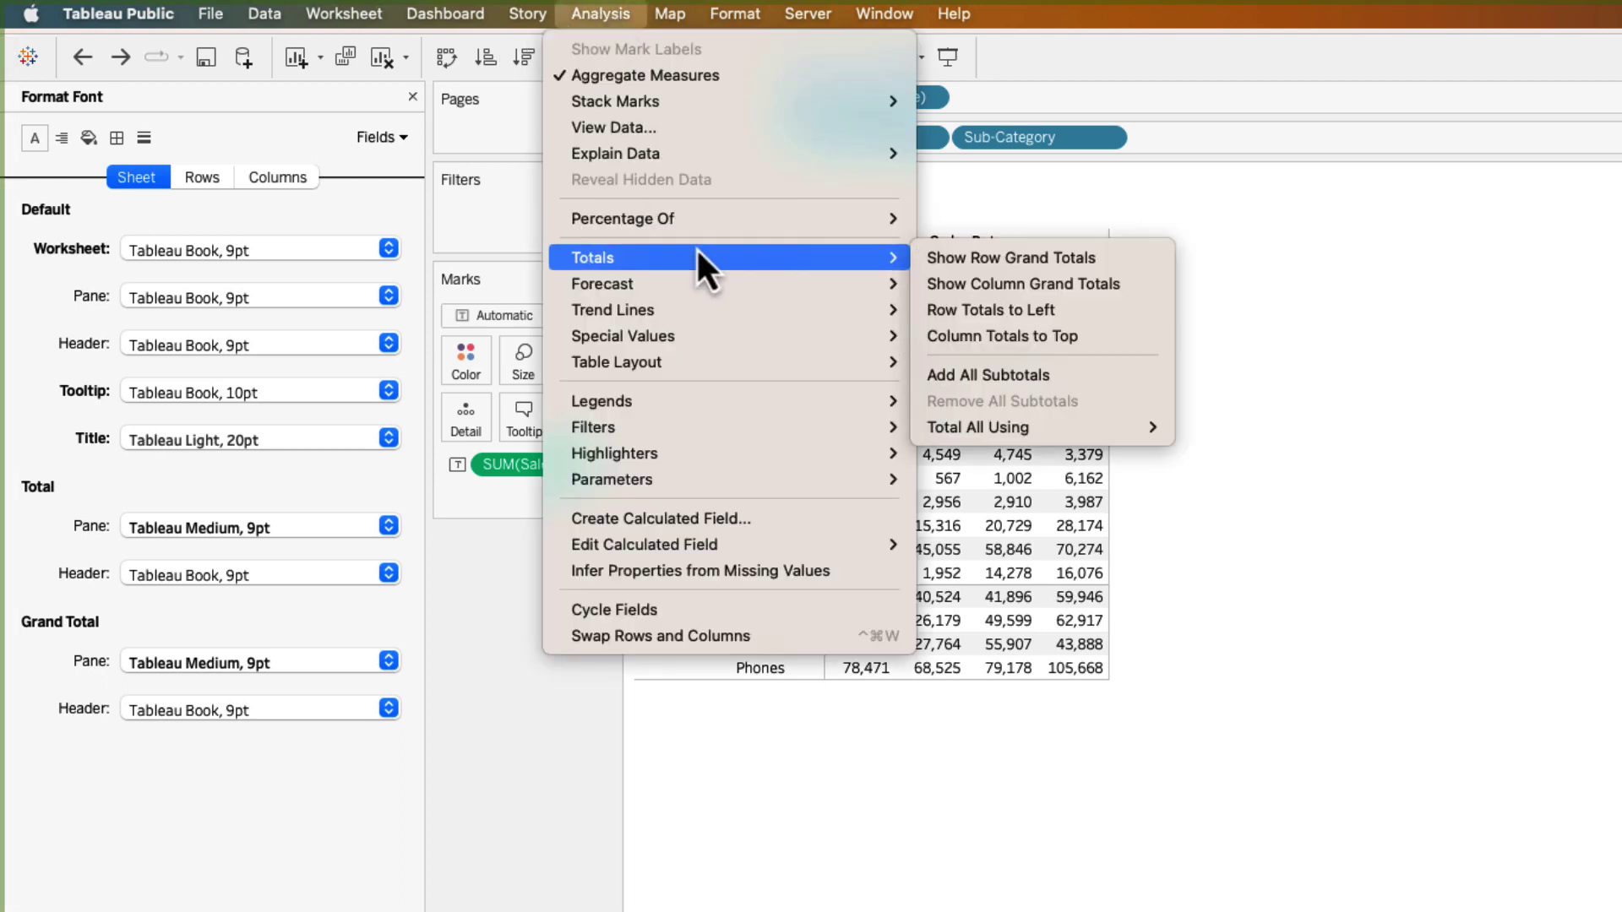
click(1066, 262)
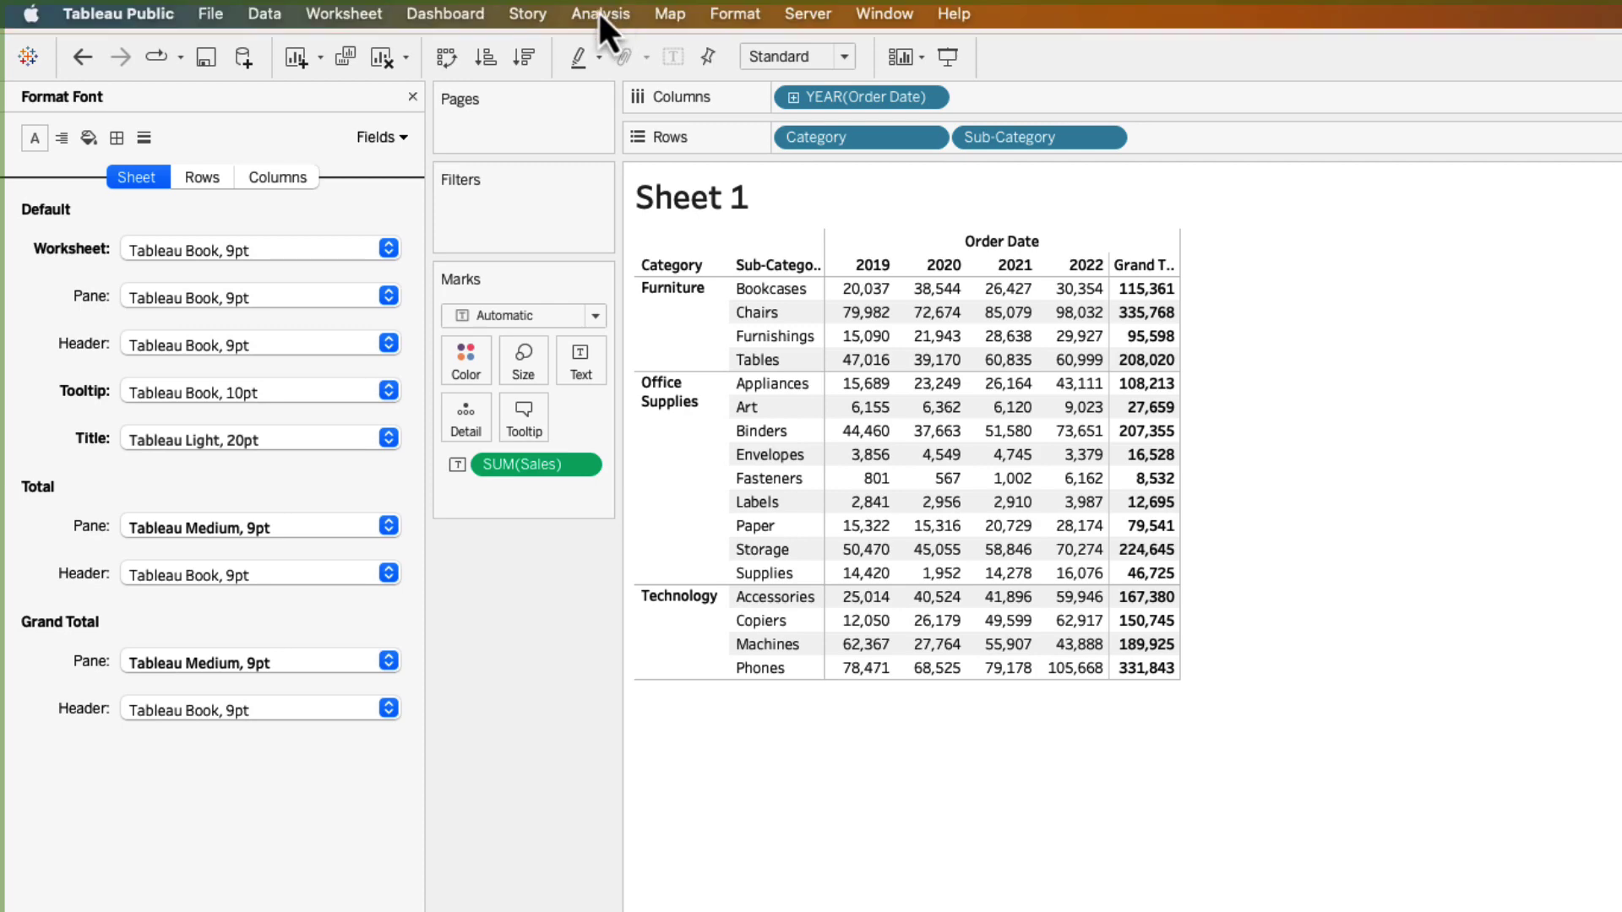
click(600, 12)
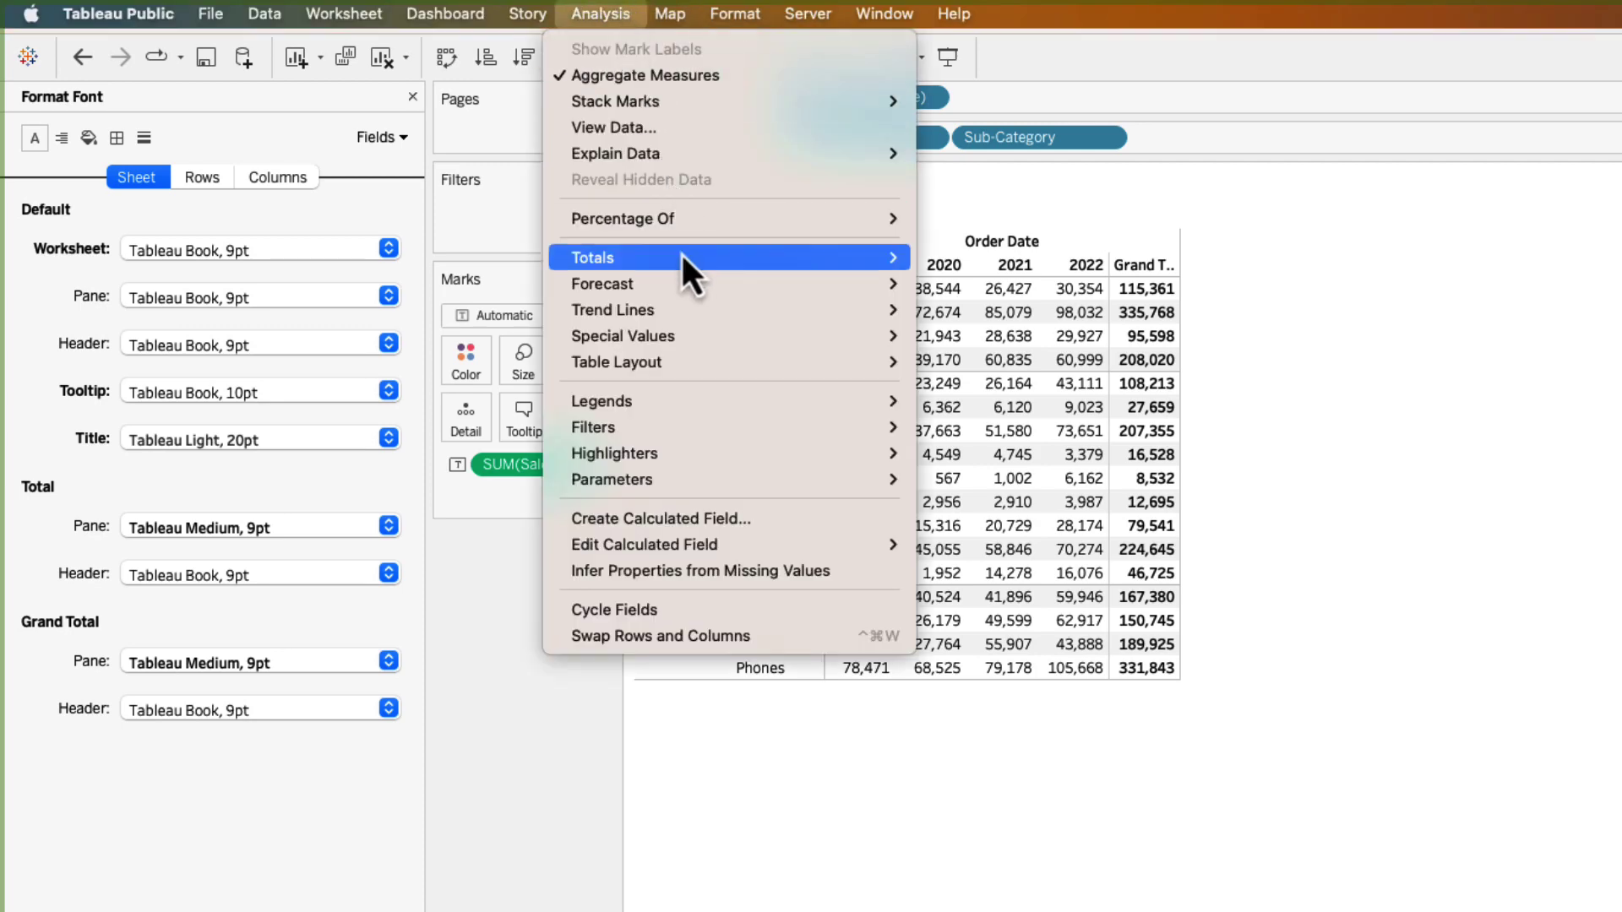
mouse_move(681, 255)
click(973, 287)
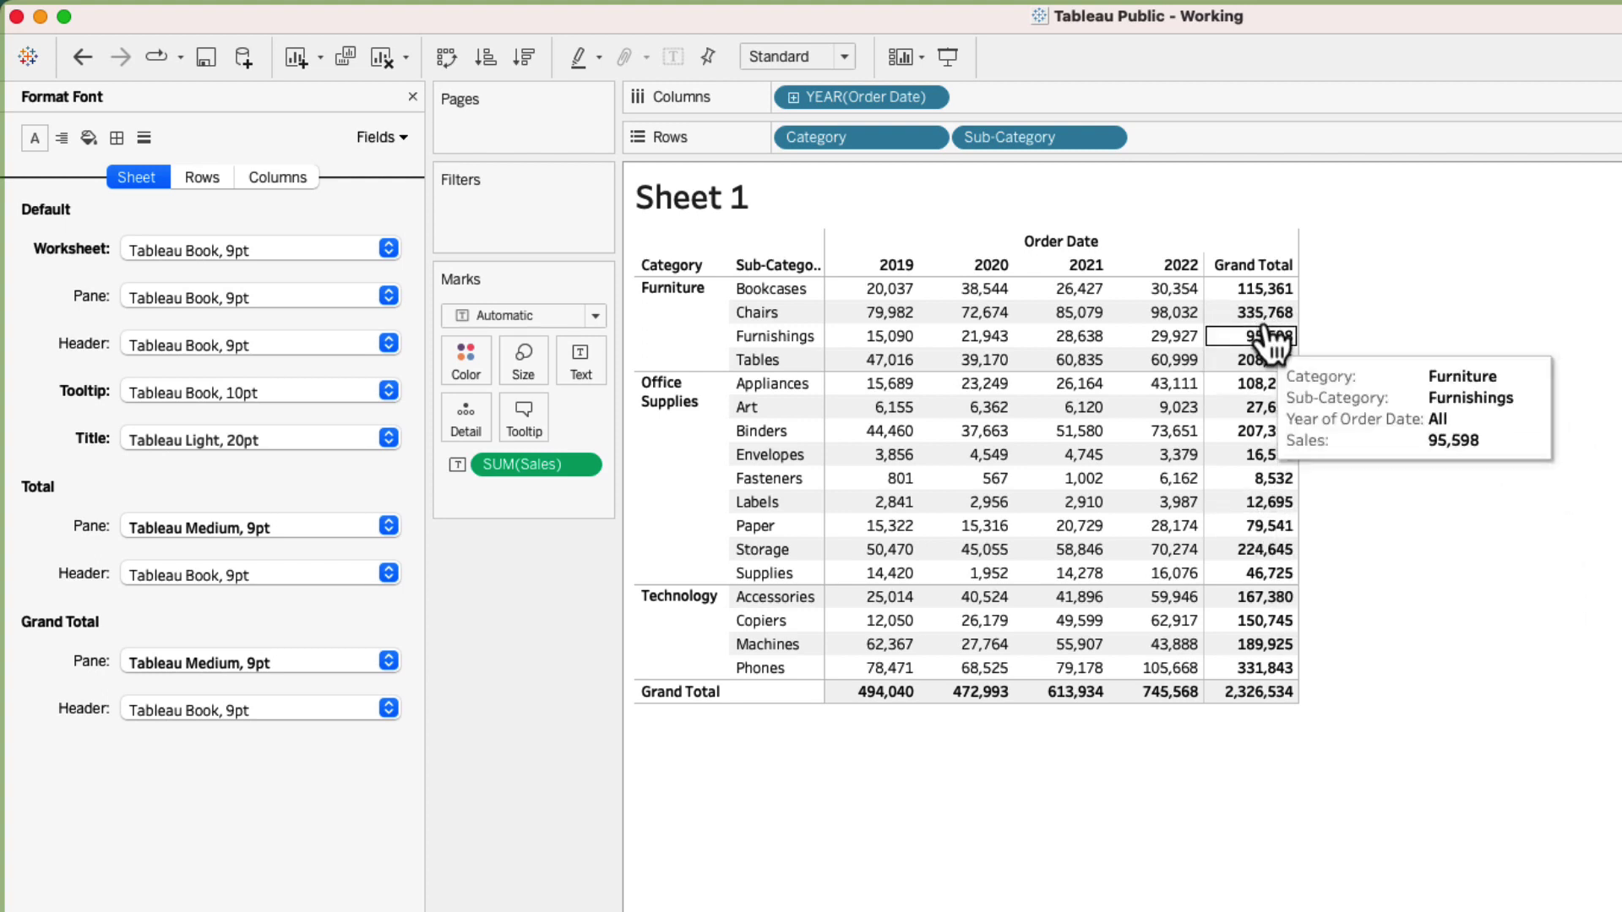
Try an orange font color on the Grand Total pane values
click(386, 670)
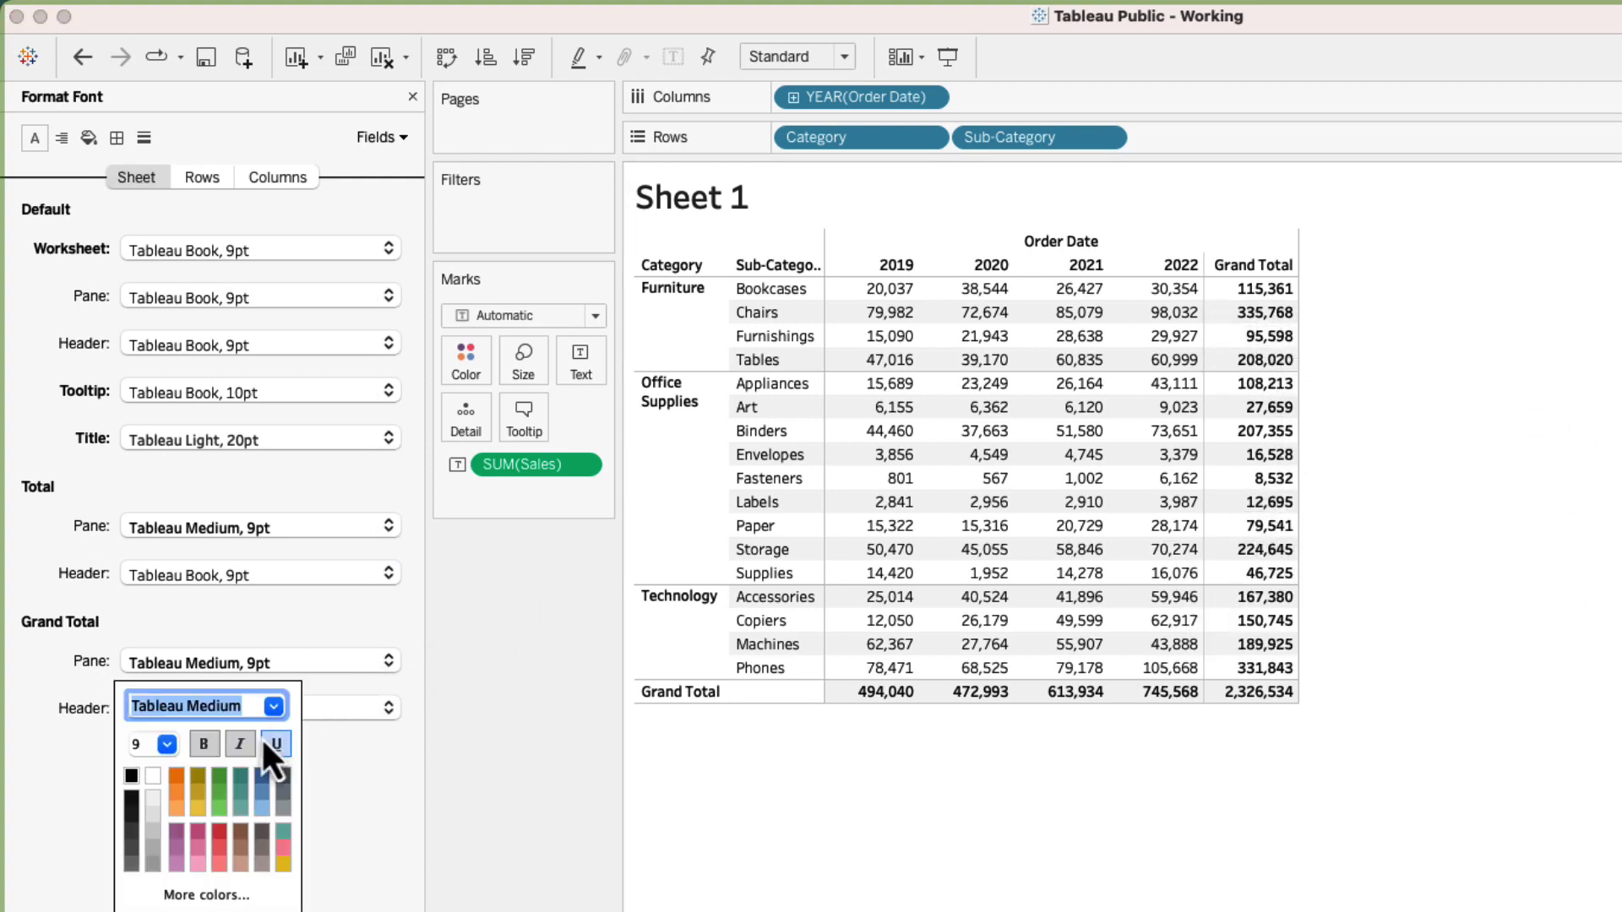
click(176, 776)
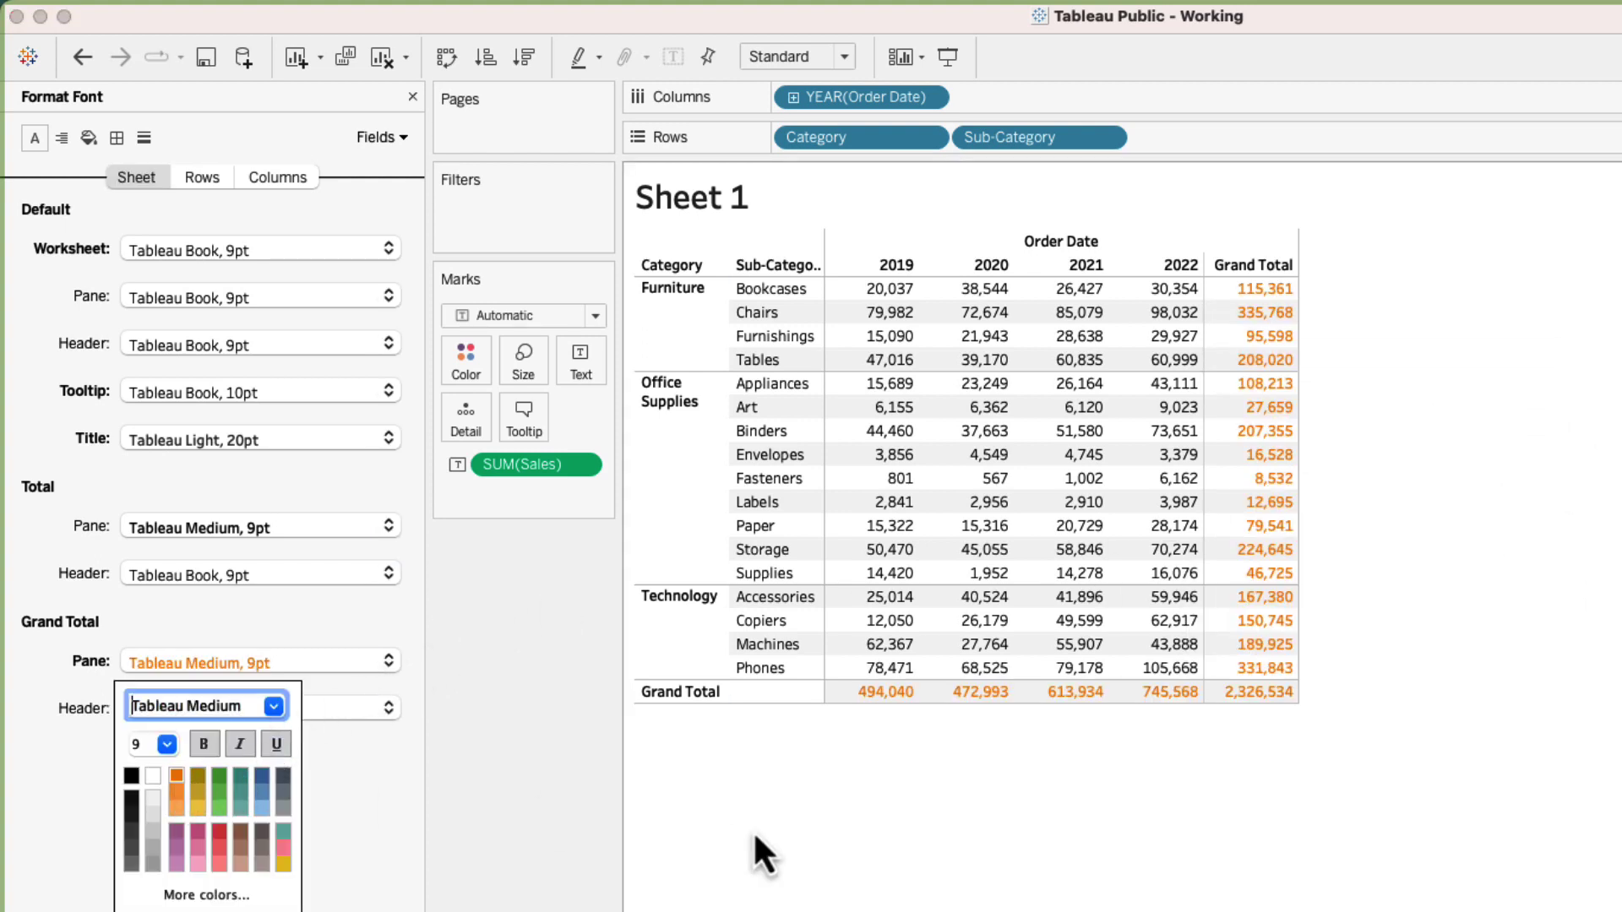
key(Escape)
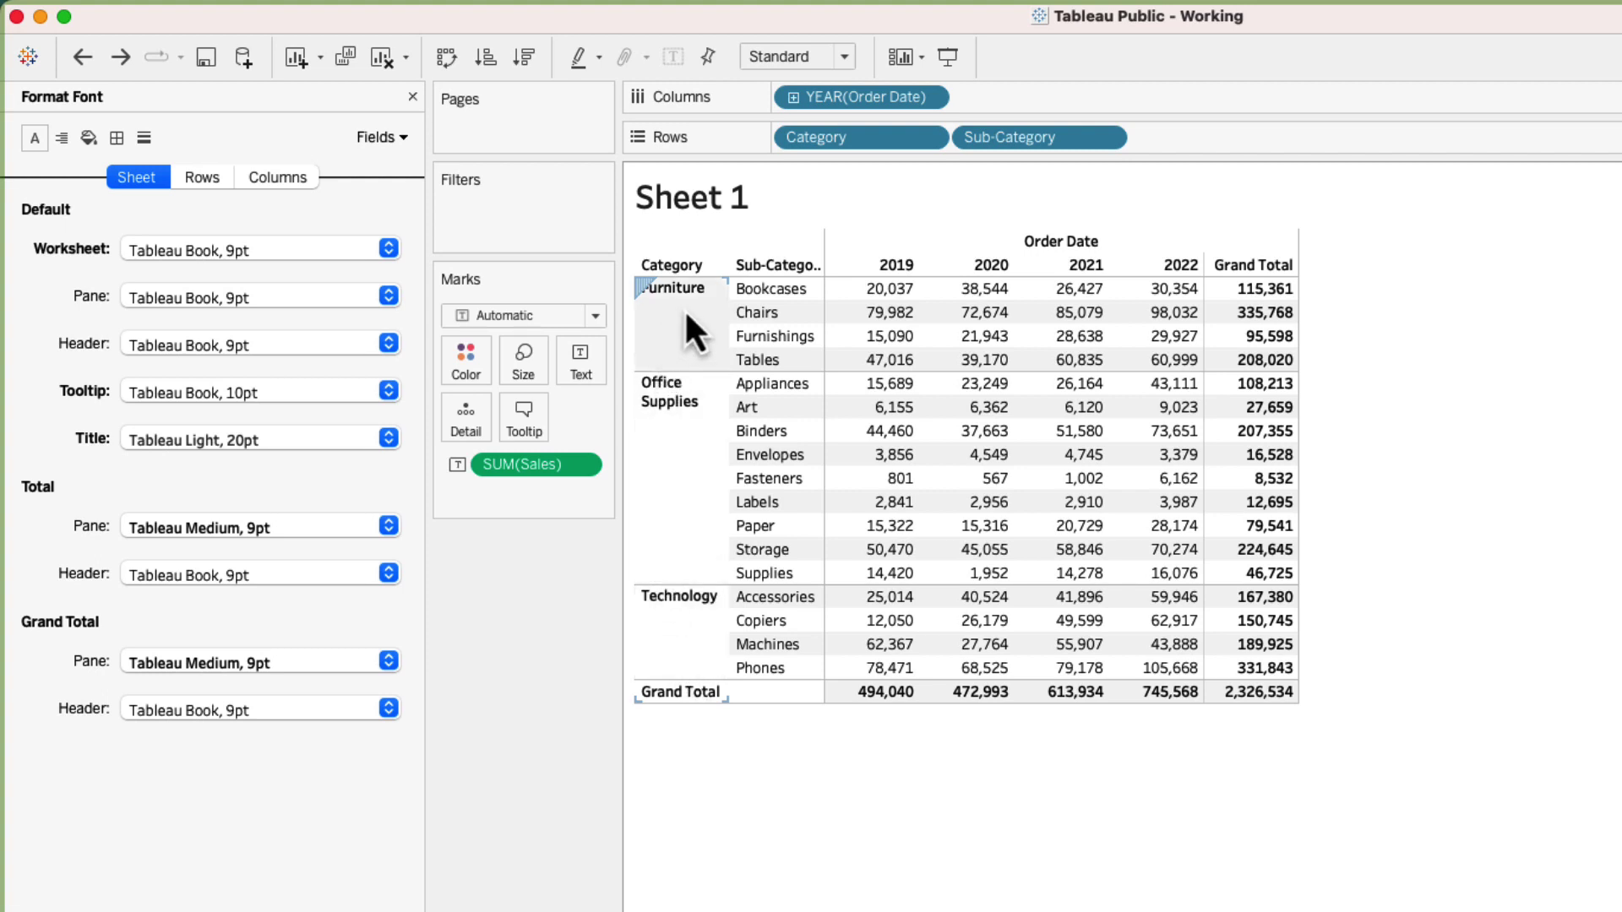
Try orange on the whole sheet's default header font and set its color back to black
click(324, 343)
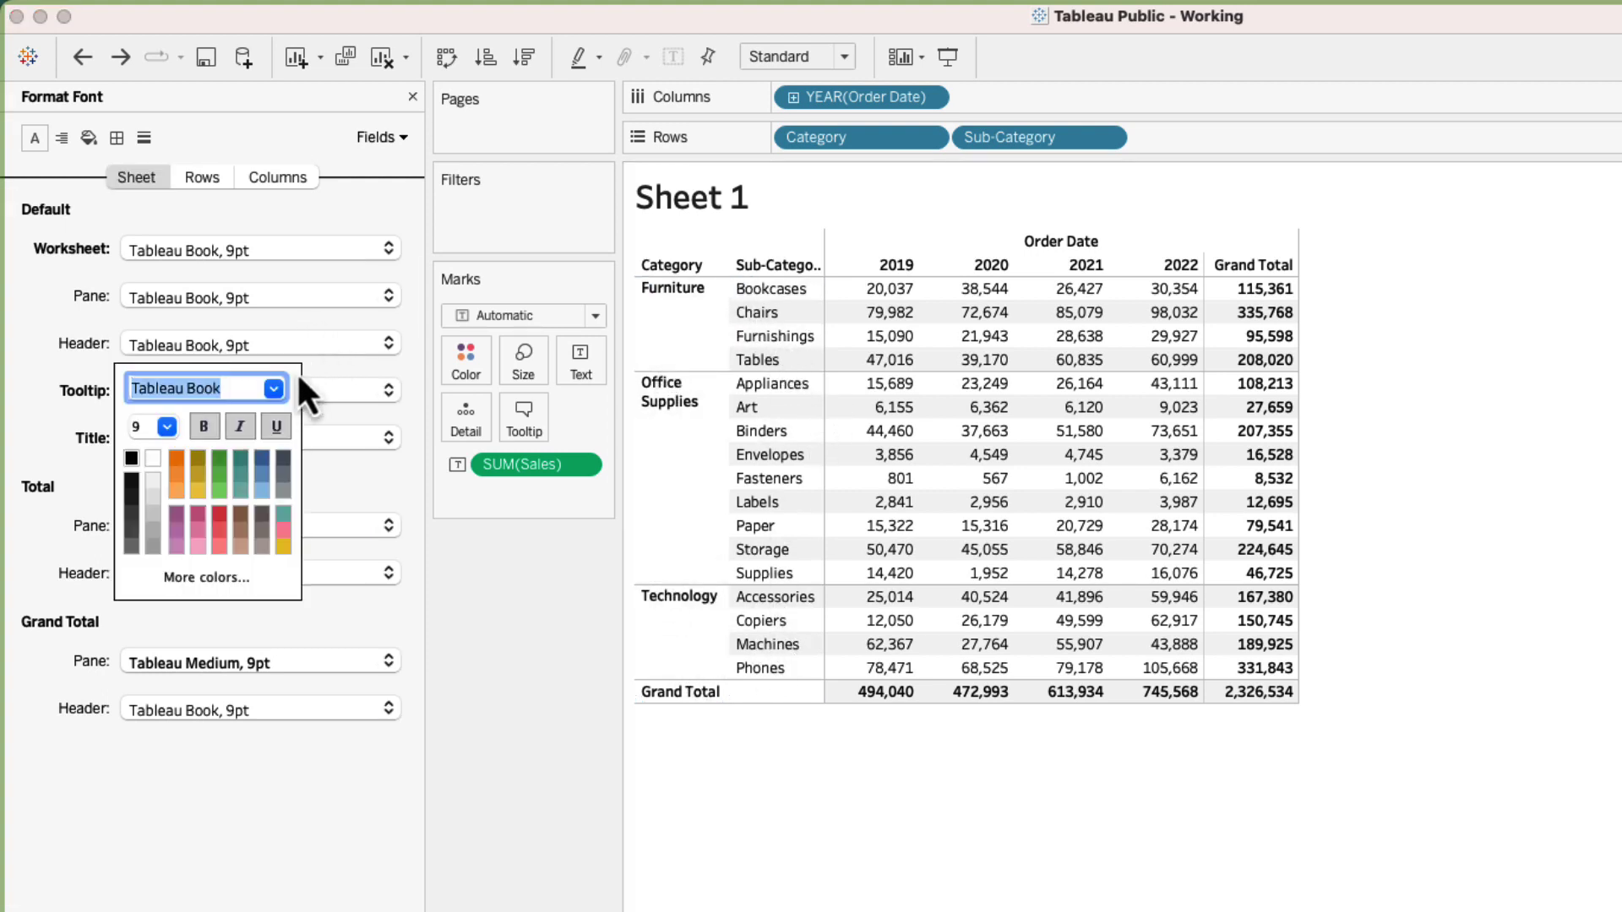
click(175, 457)
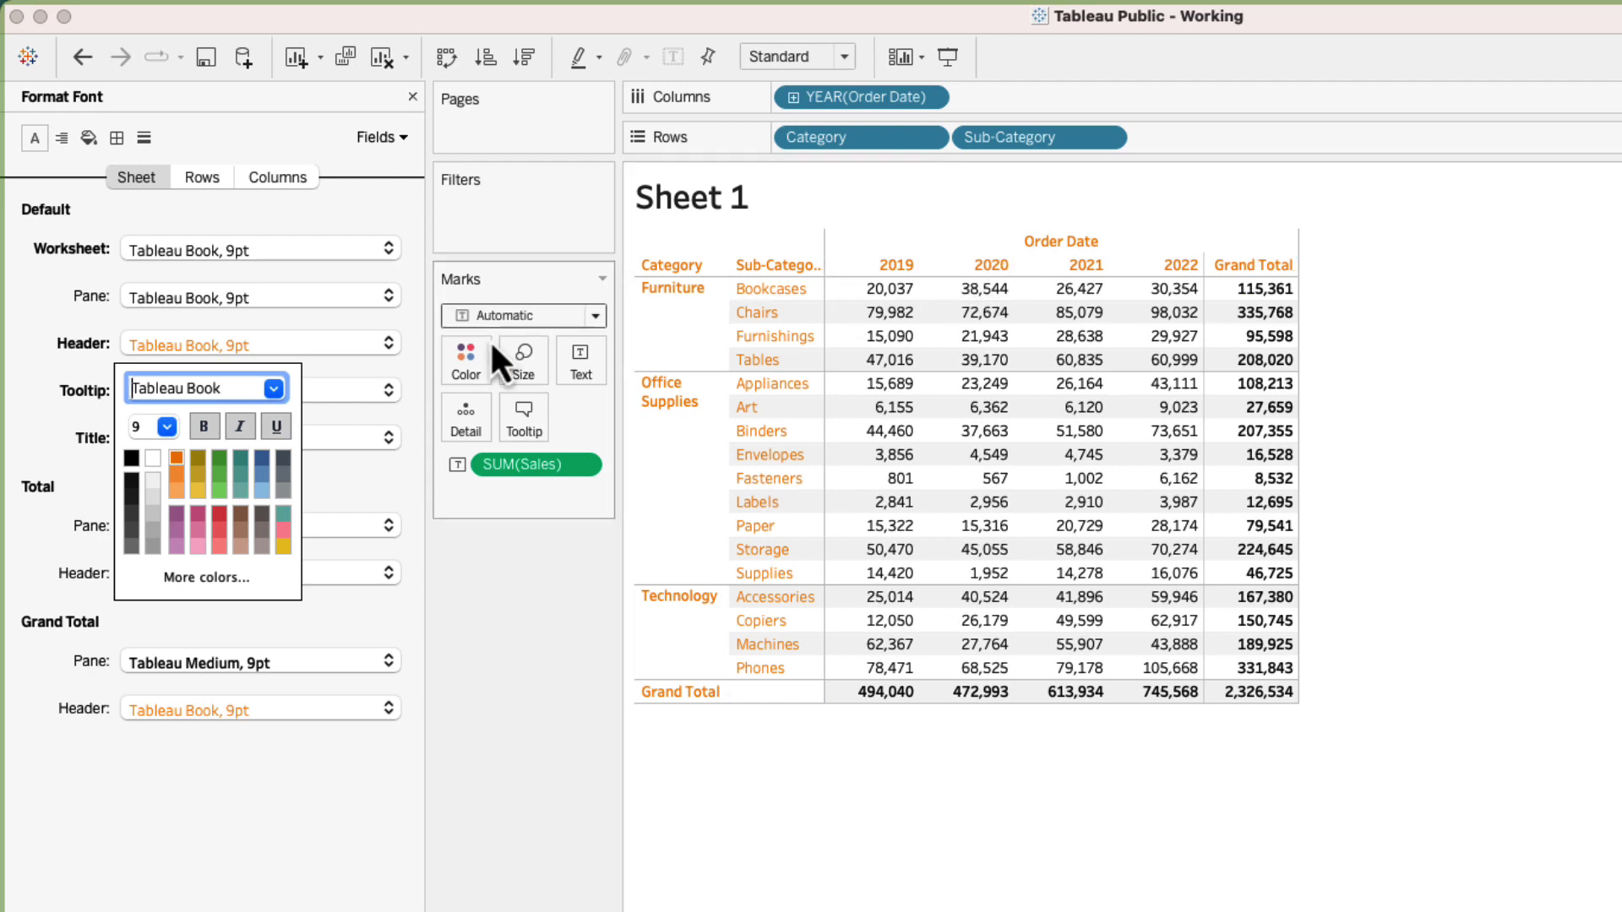
click(131, 458)
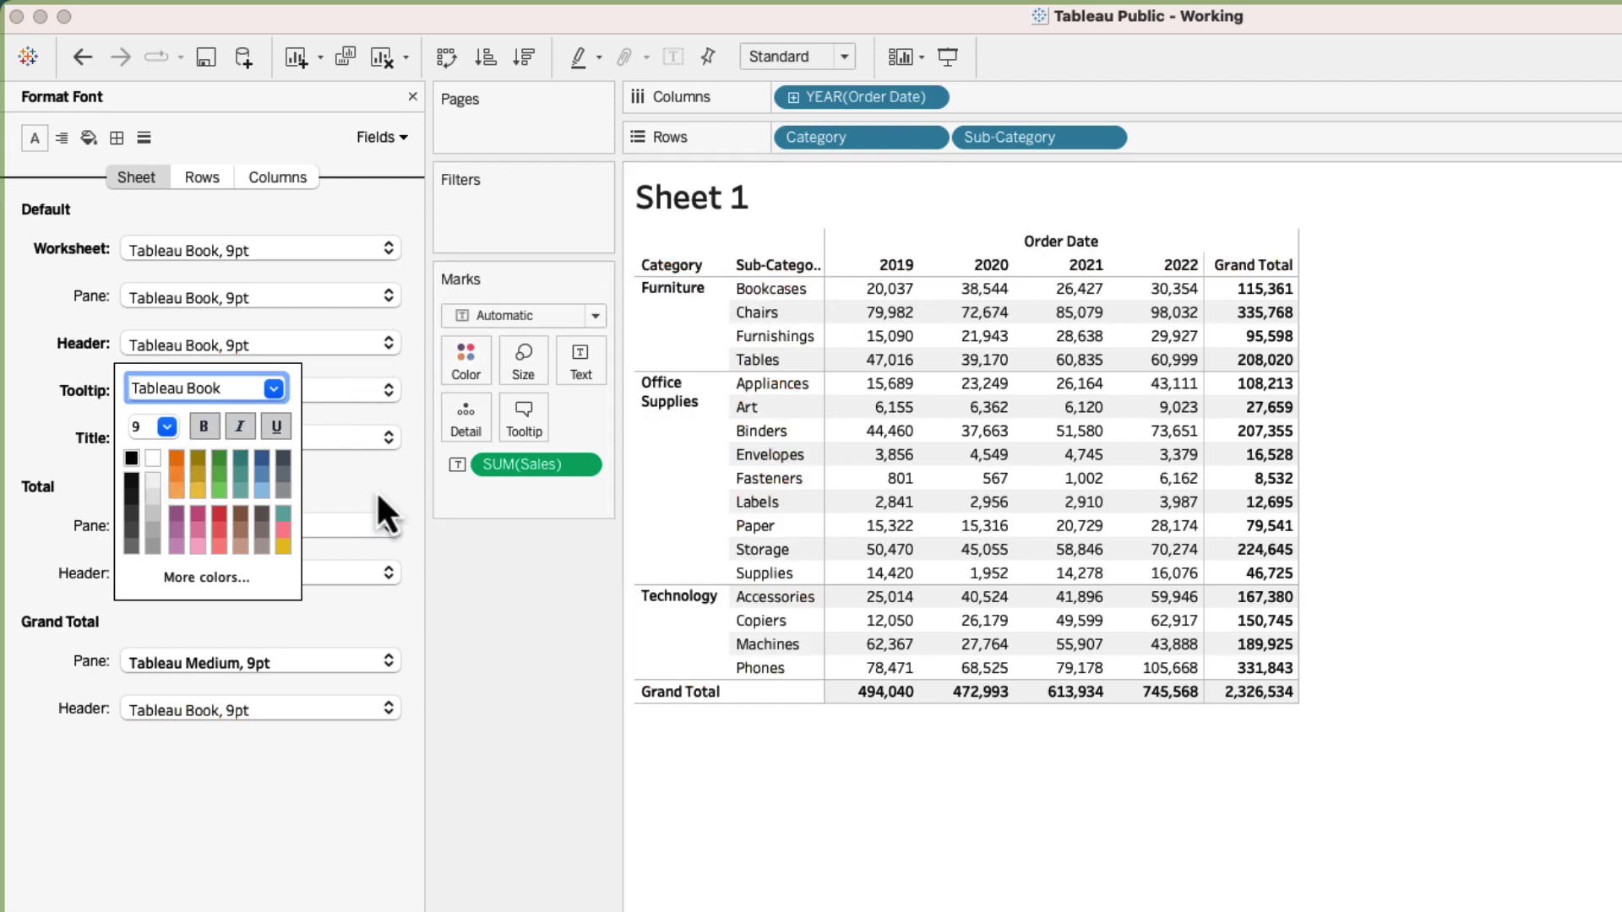
click(539, 550)
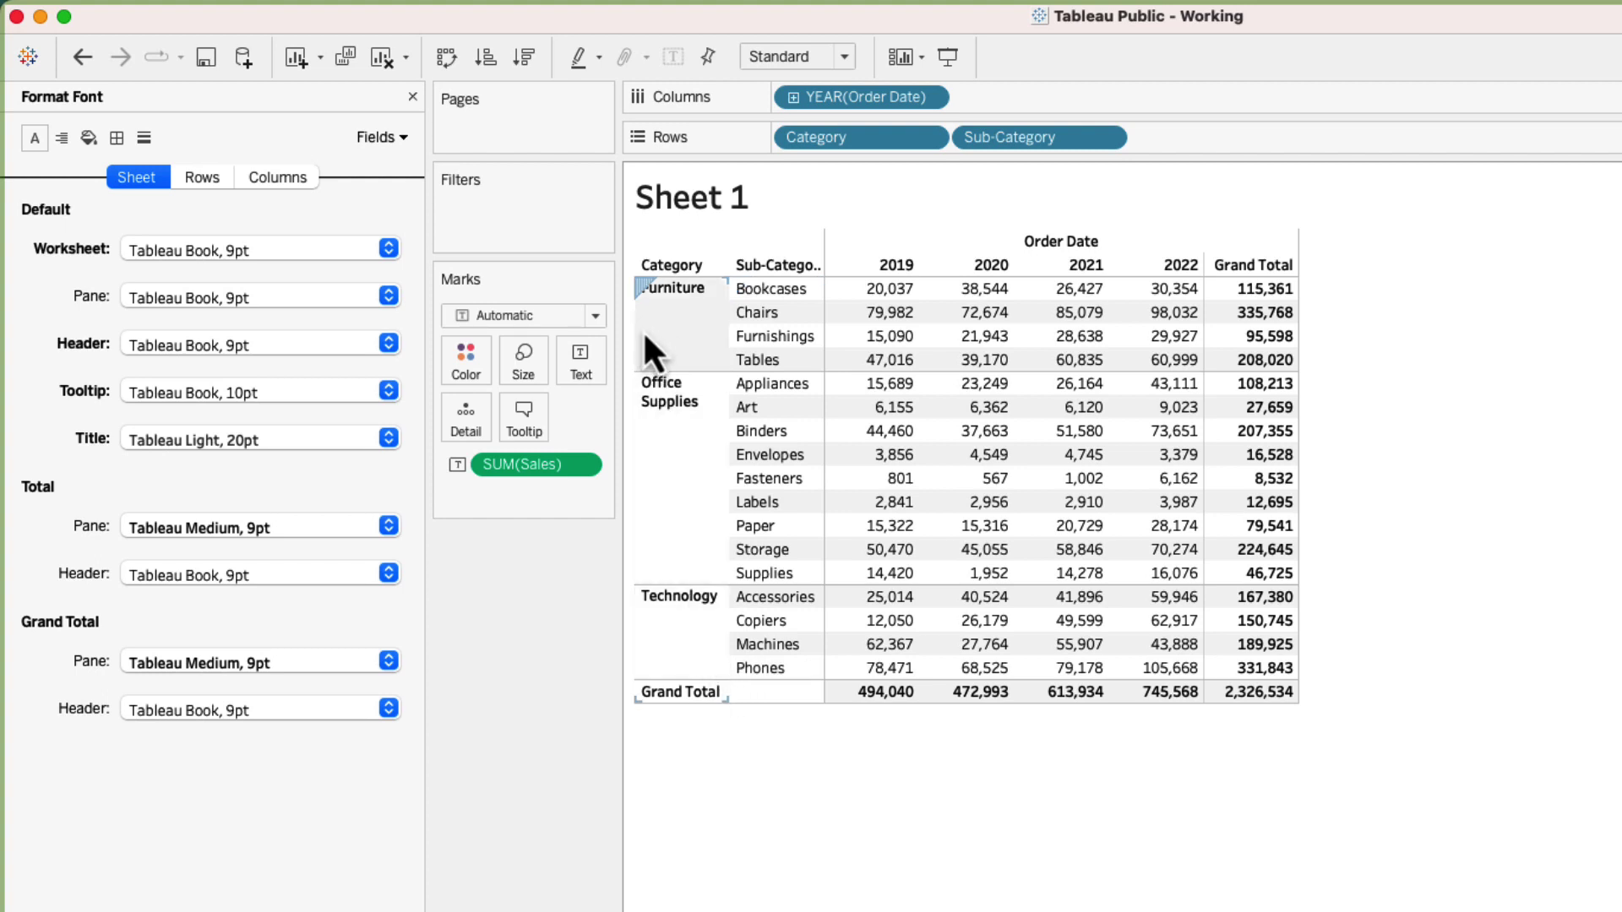
Try orange on the header font of the rows only and set it back to black
click(215, 184)
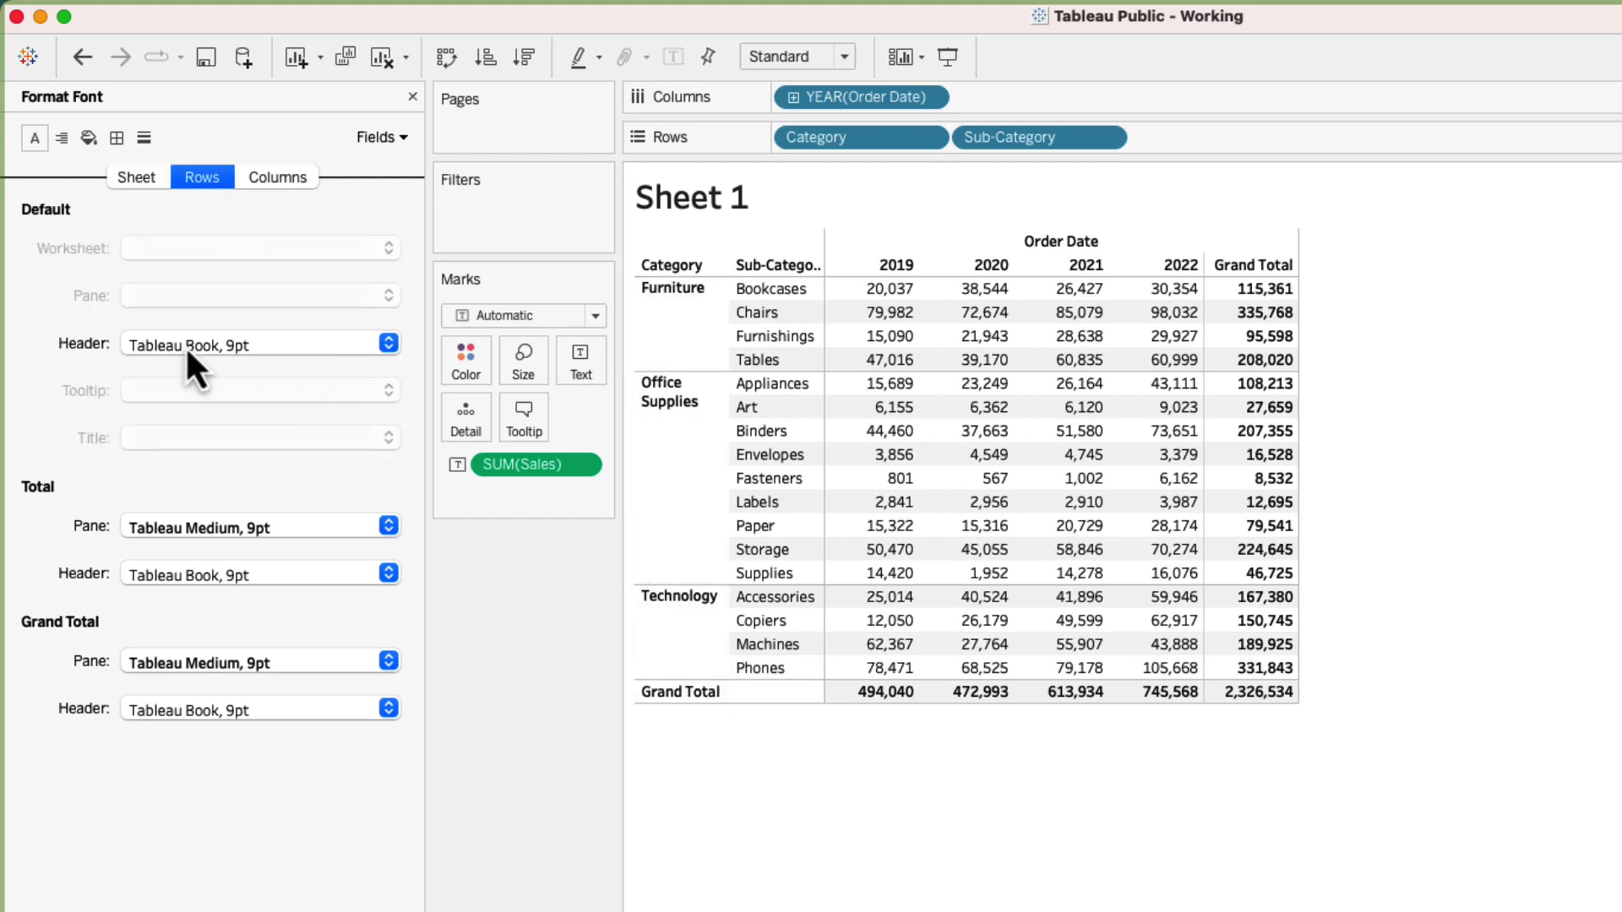
click(355, 347)
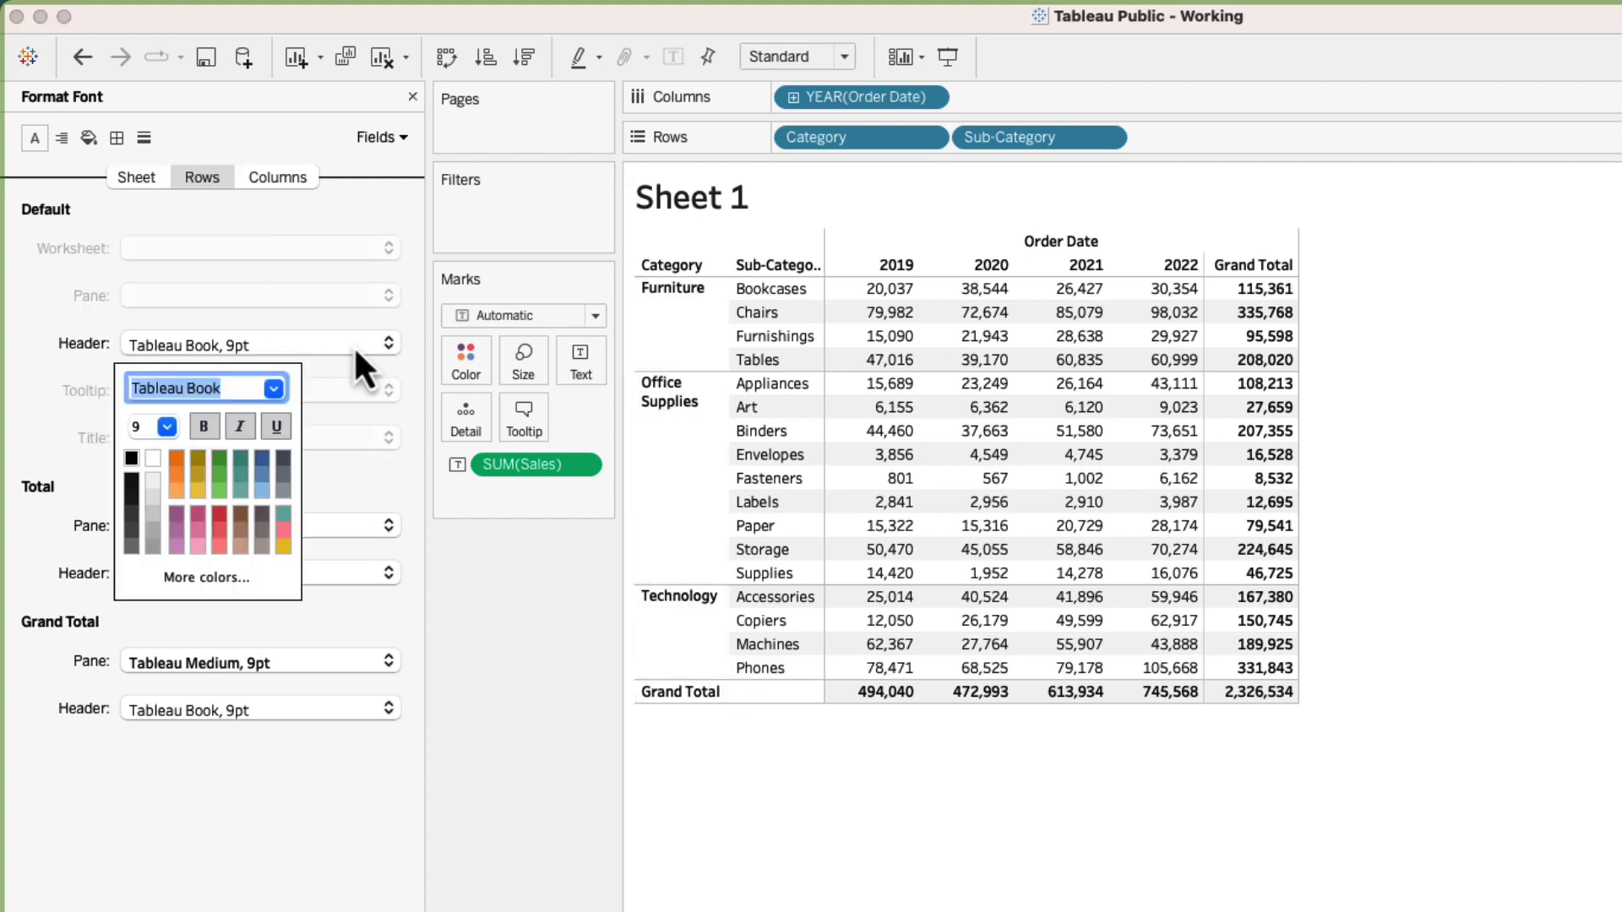
click(180, 463)
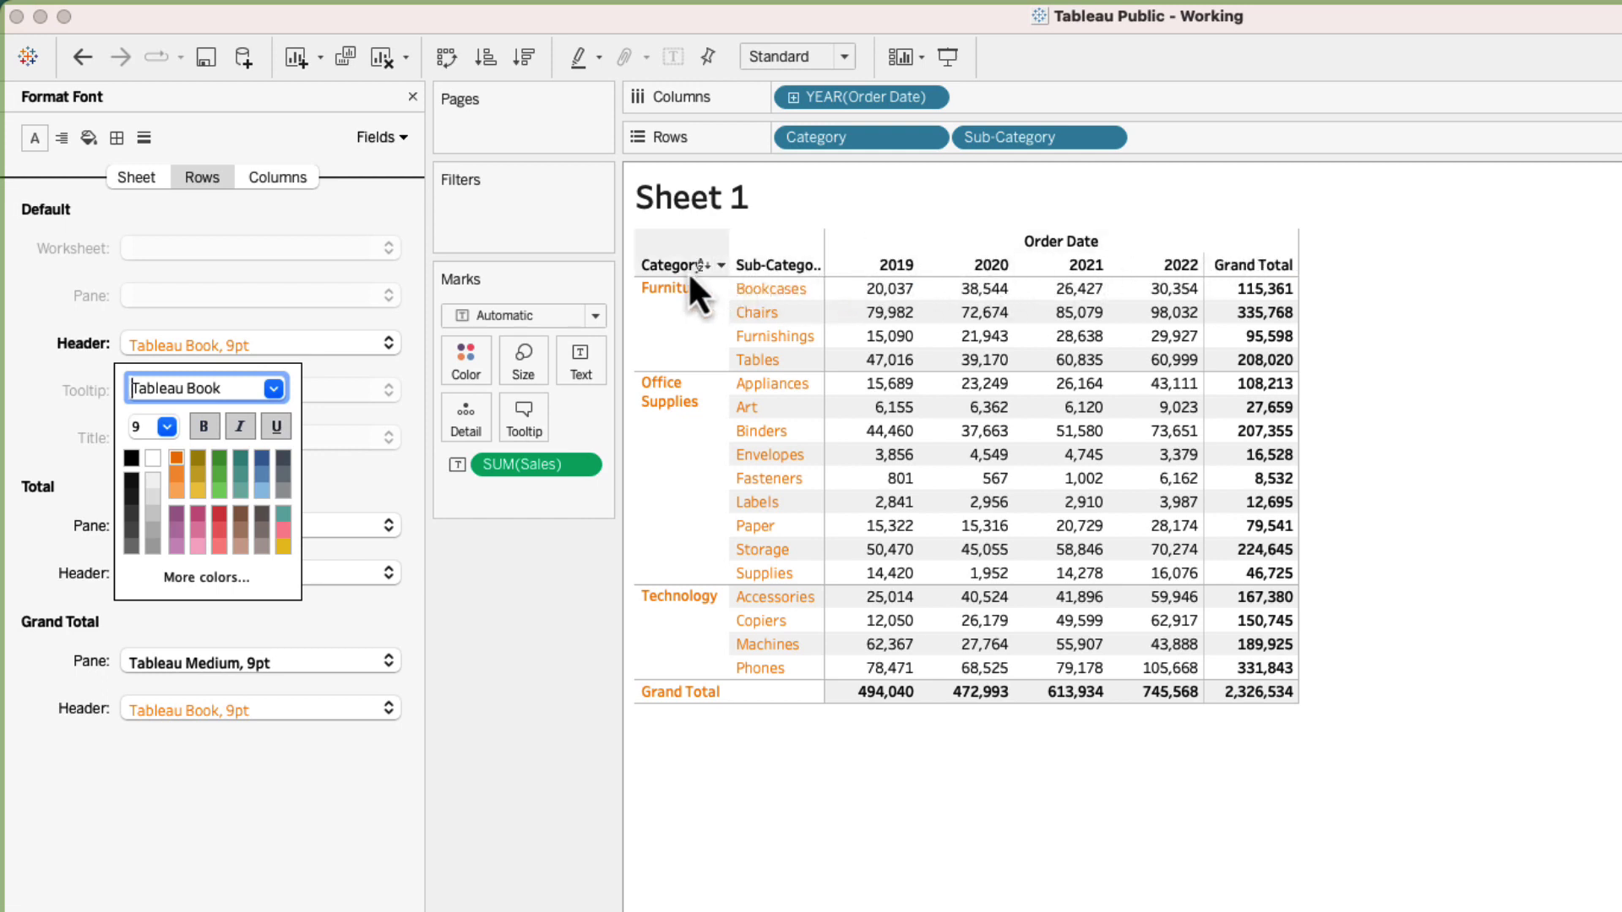
click(131, 463)
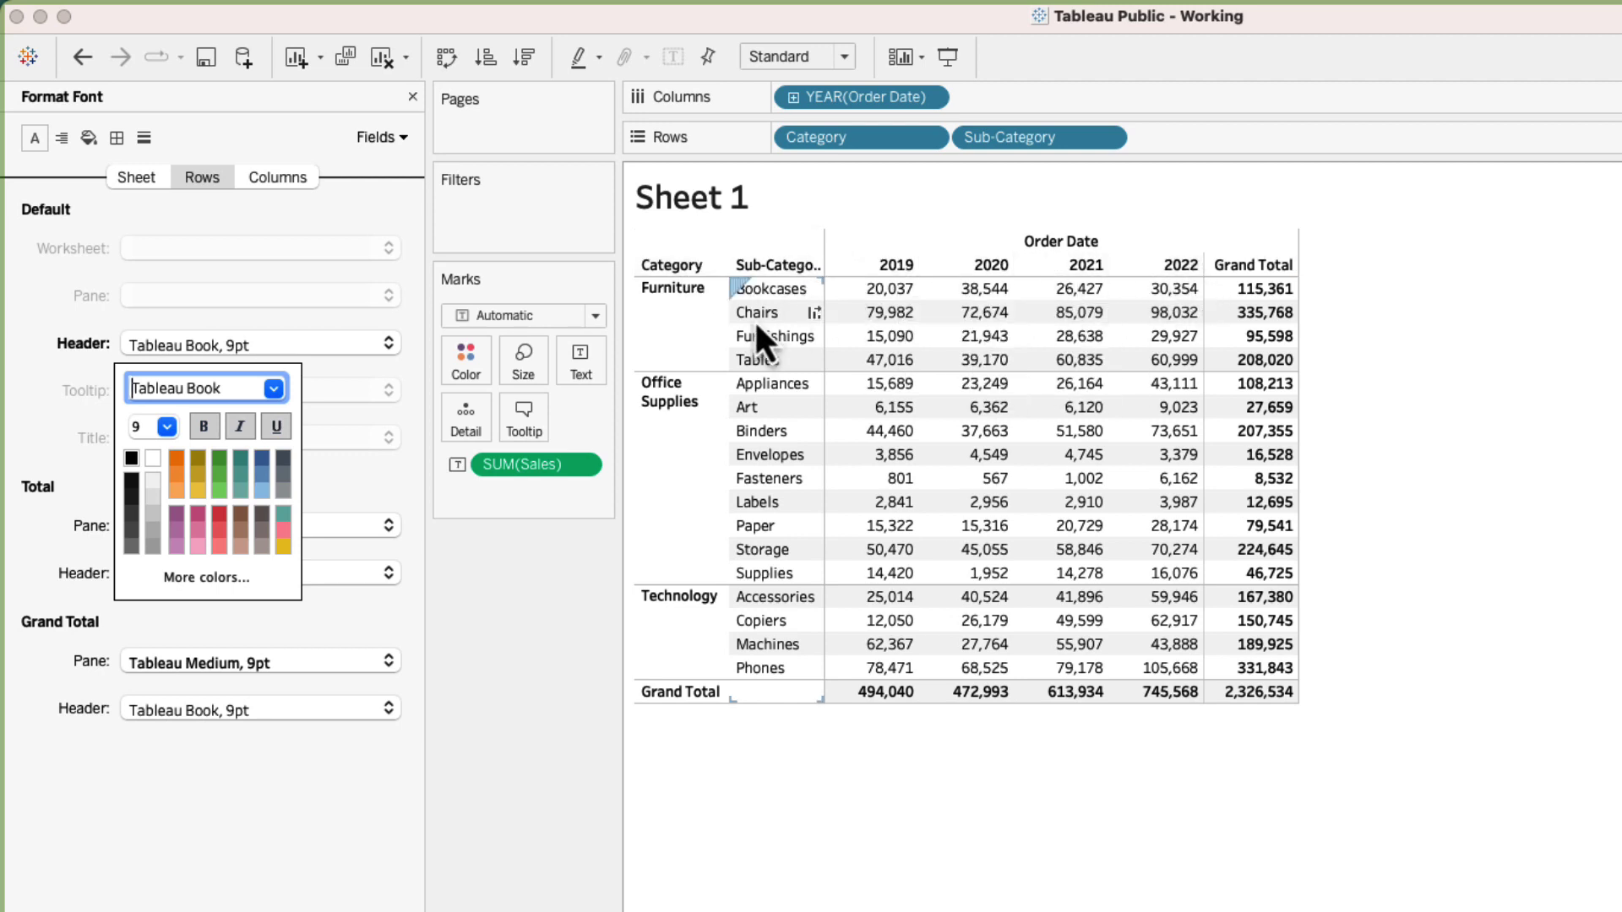
Try left, center and right horizontal alignment on the sheet's default pane, and set it back to Automatic
click(1557, 464)
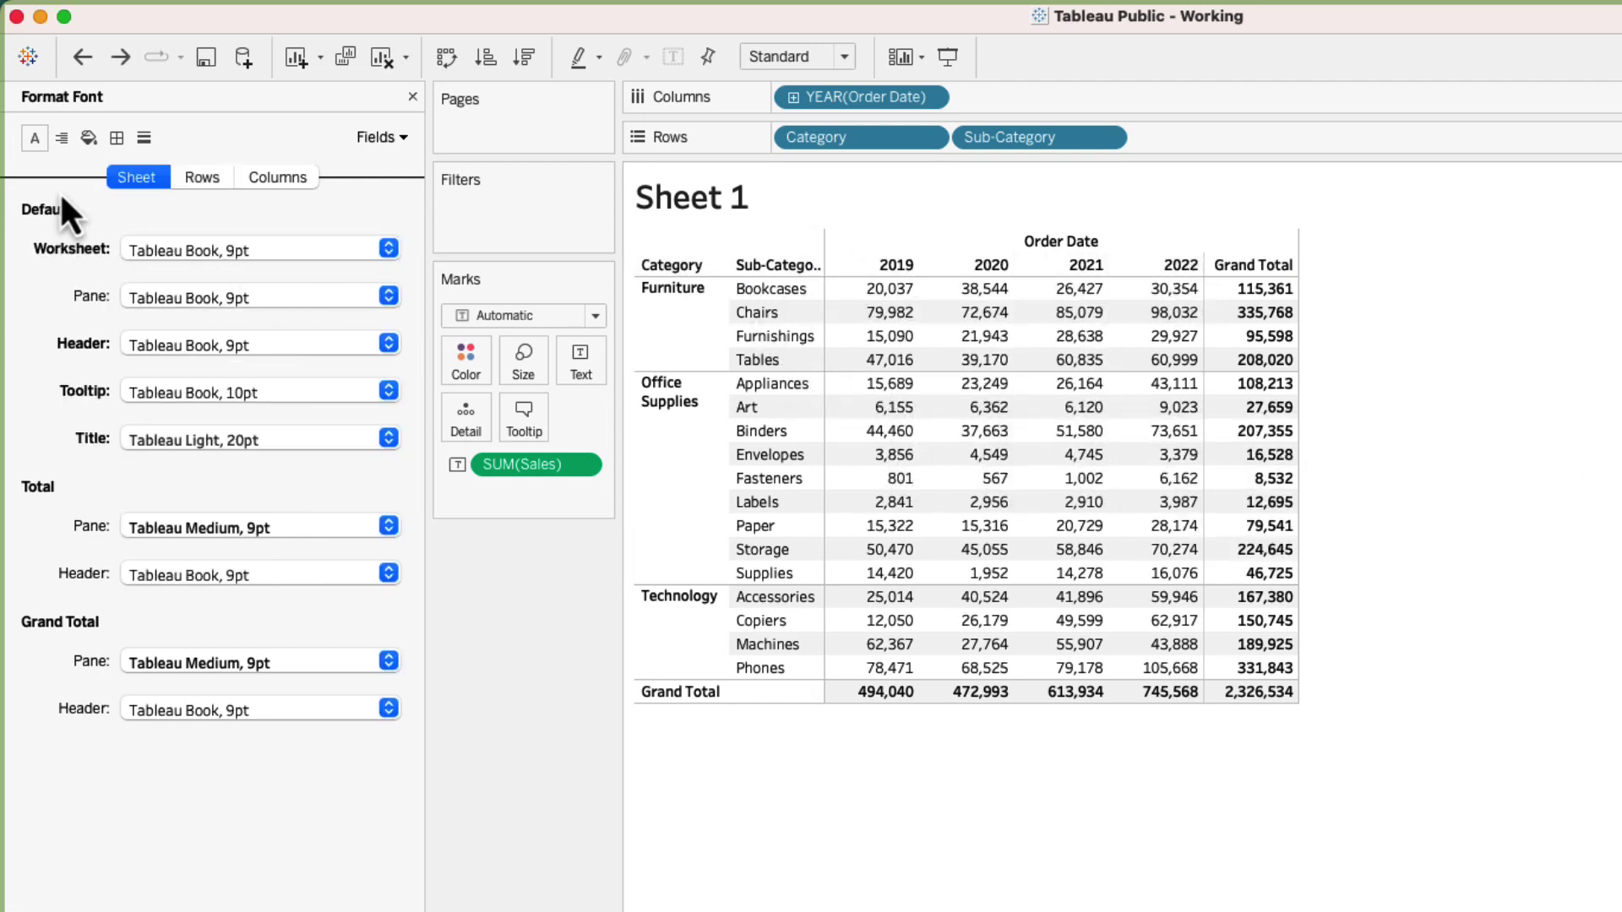
click(67, 144)
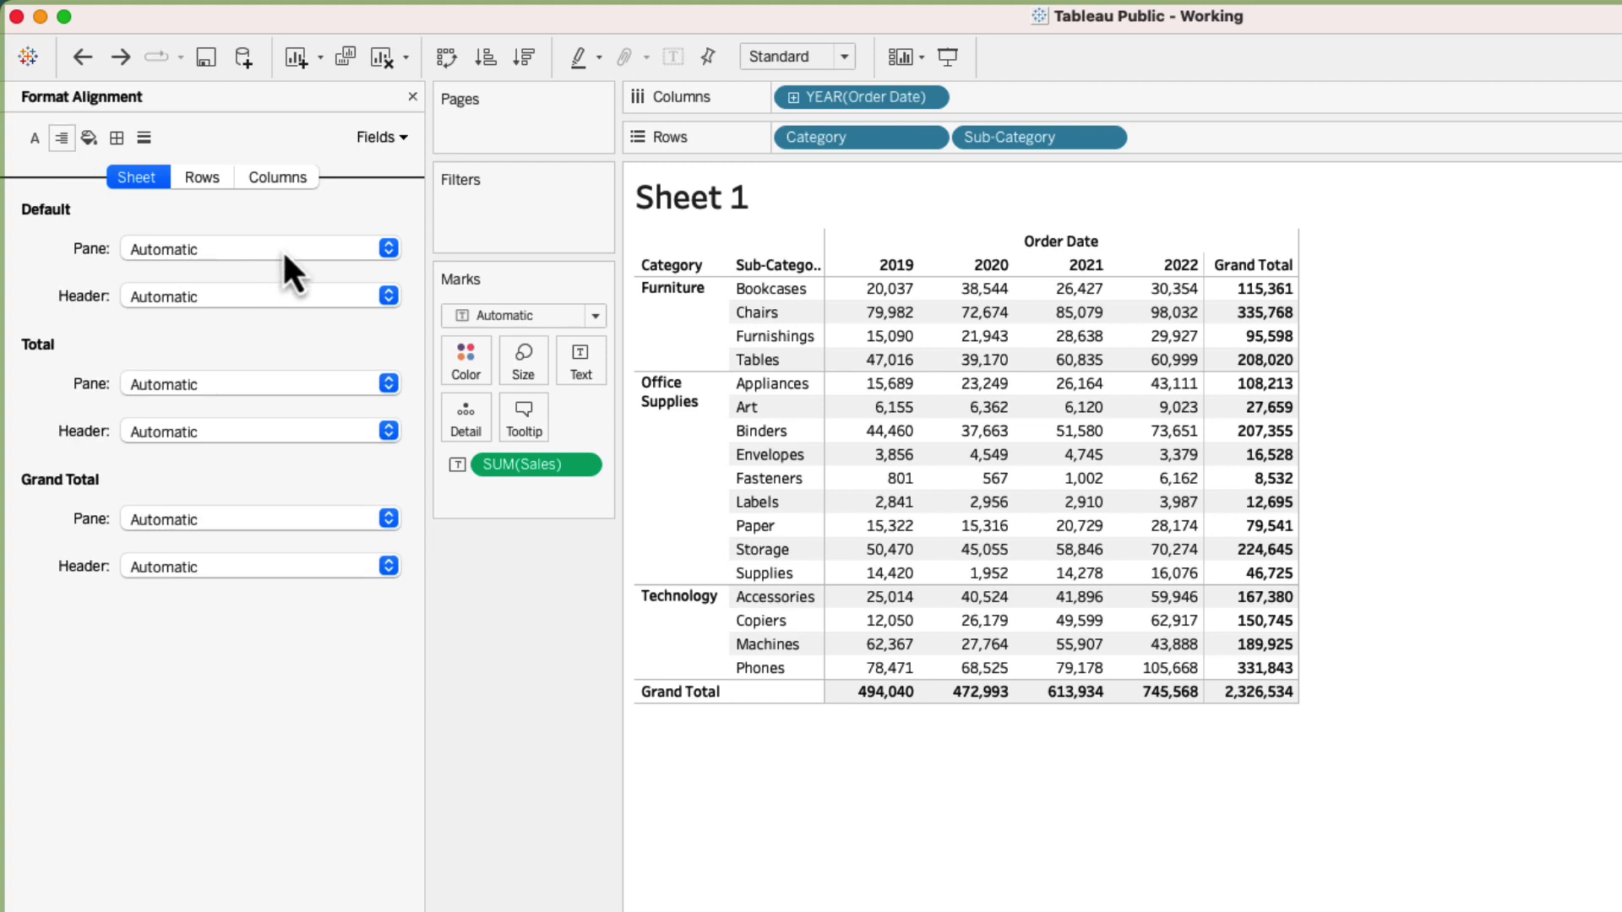
click(282, 248)
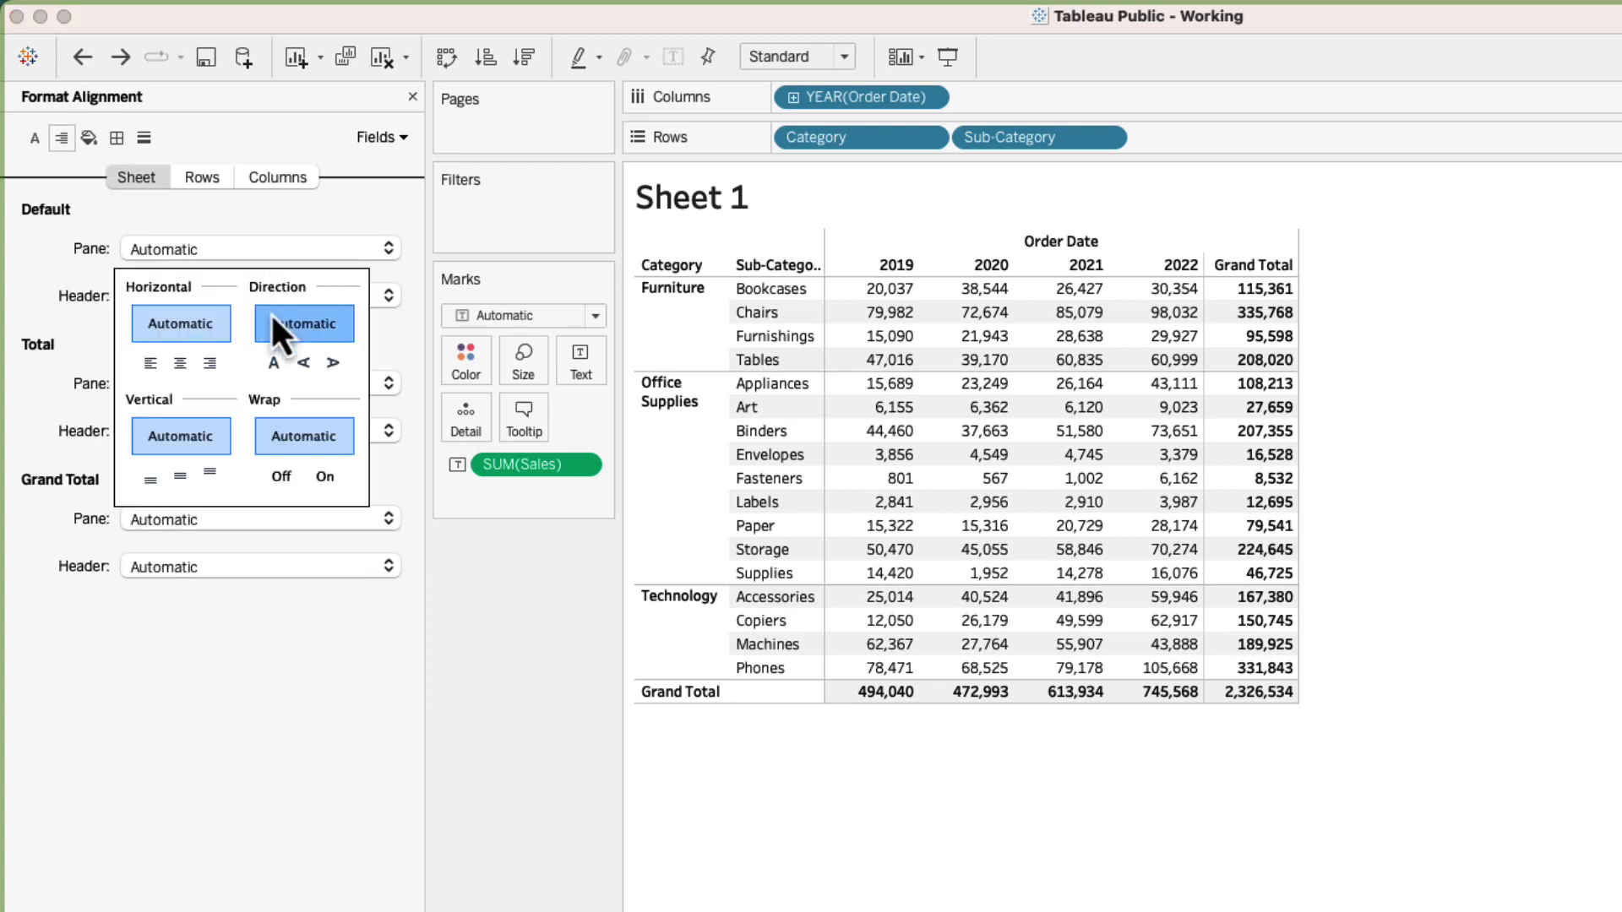
click(151, 364)
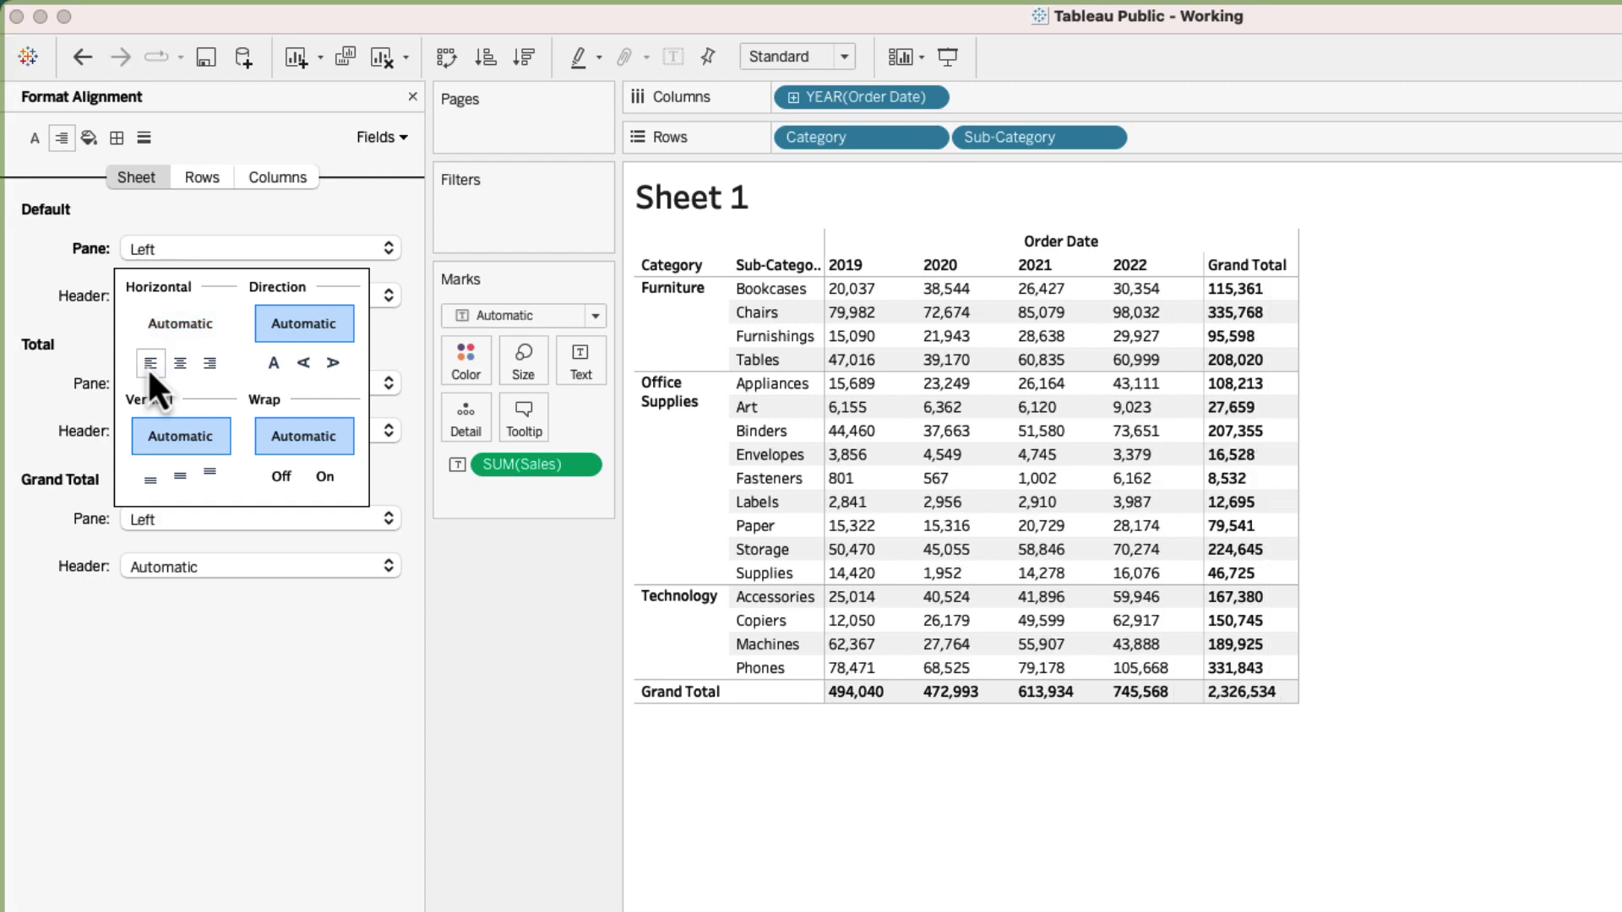
click(180, 363)
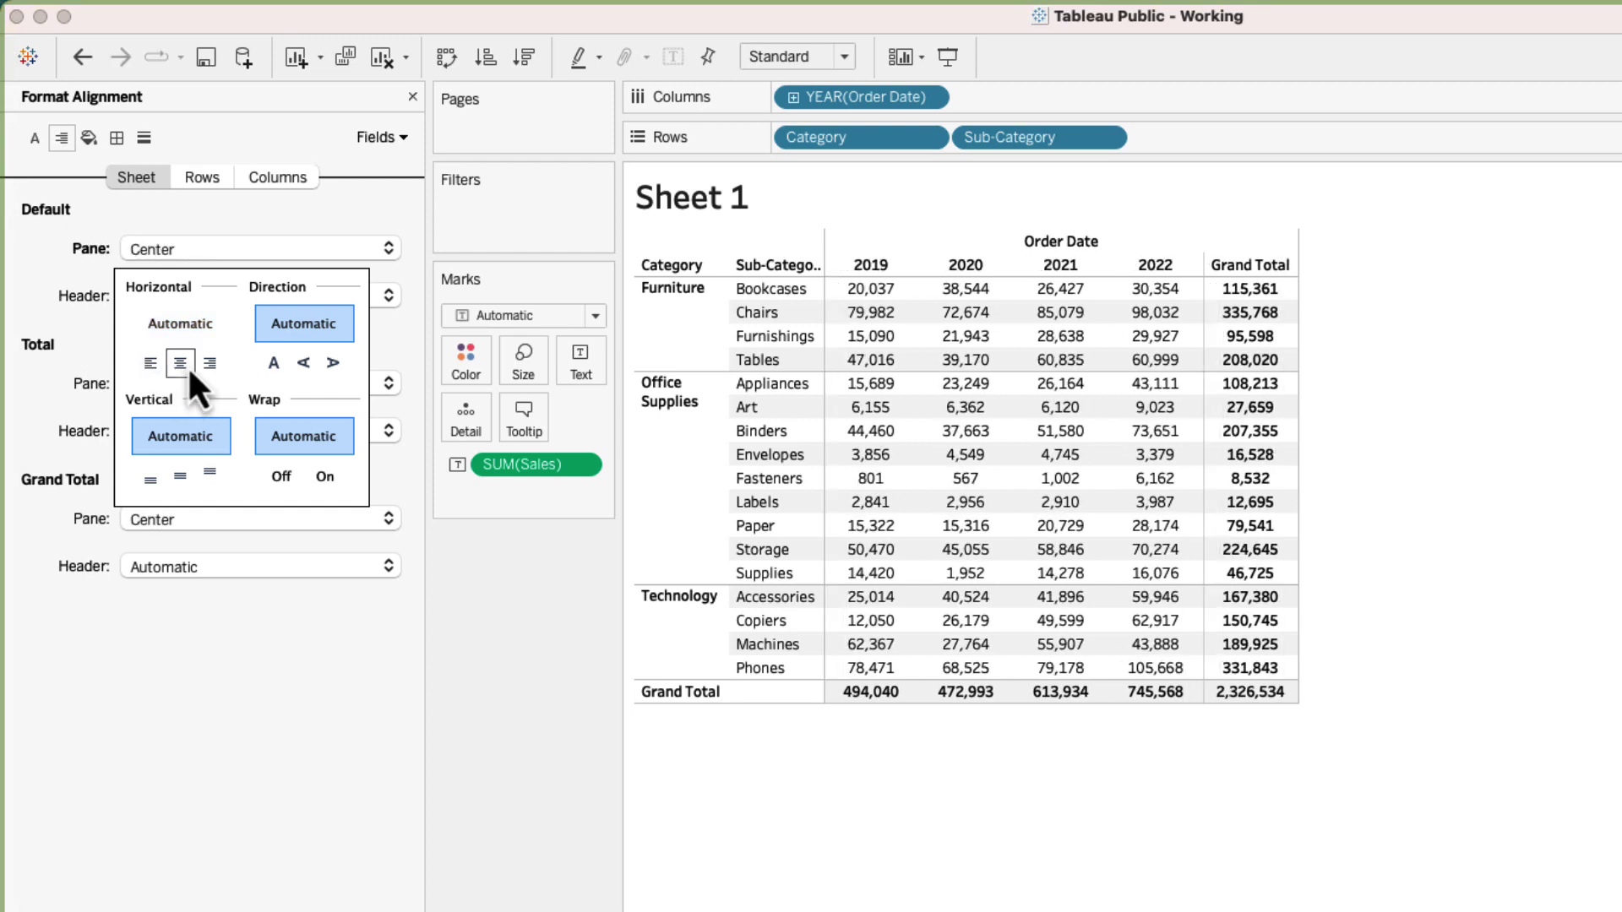
click(211, 362)
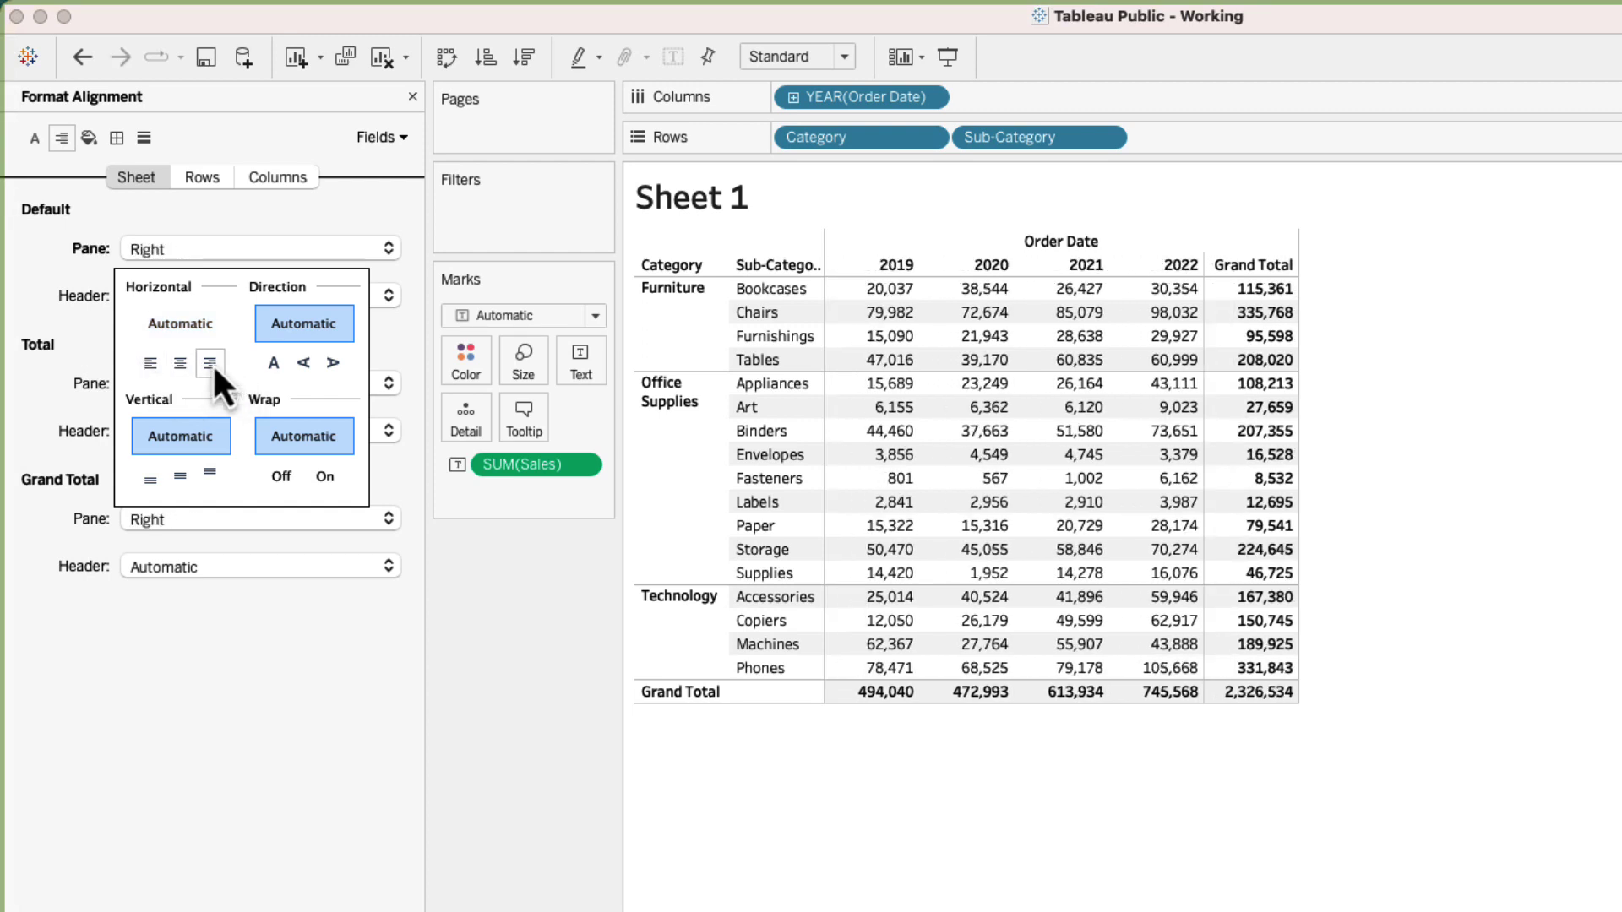
click(194, 327)
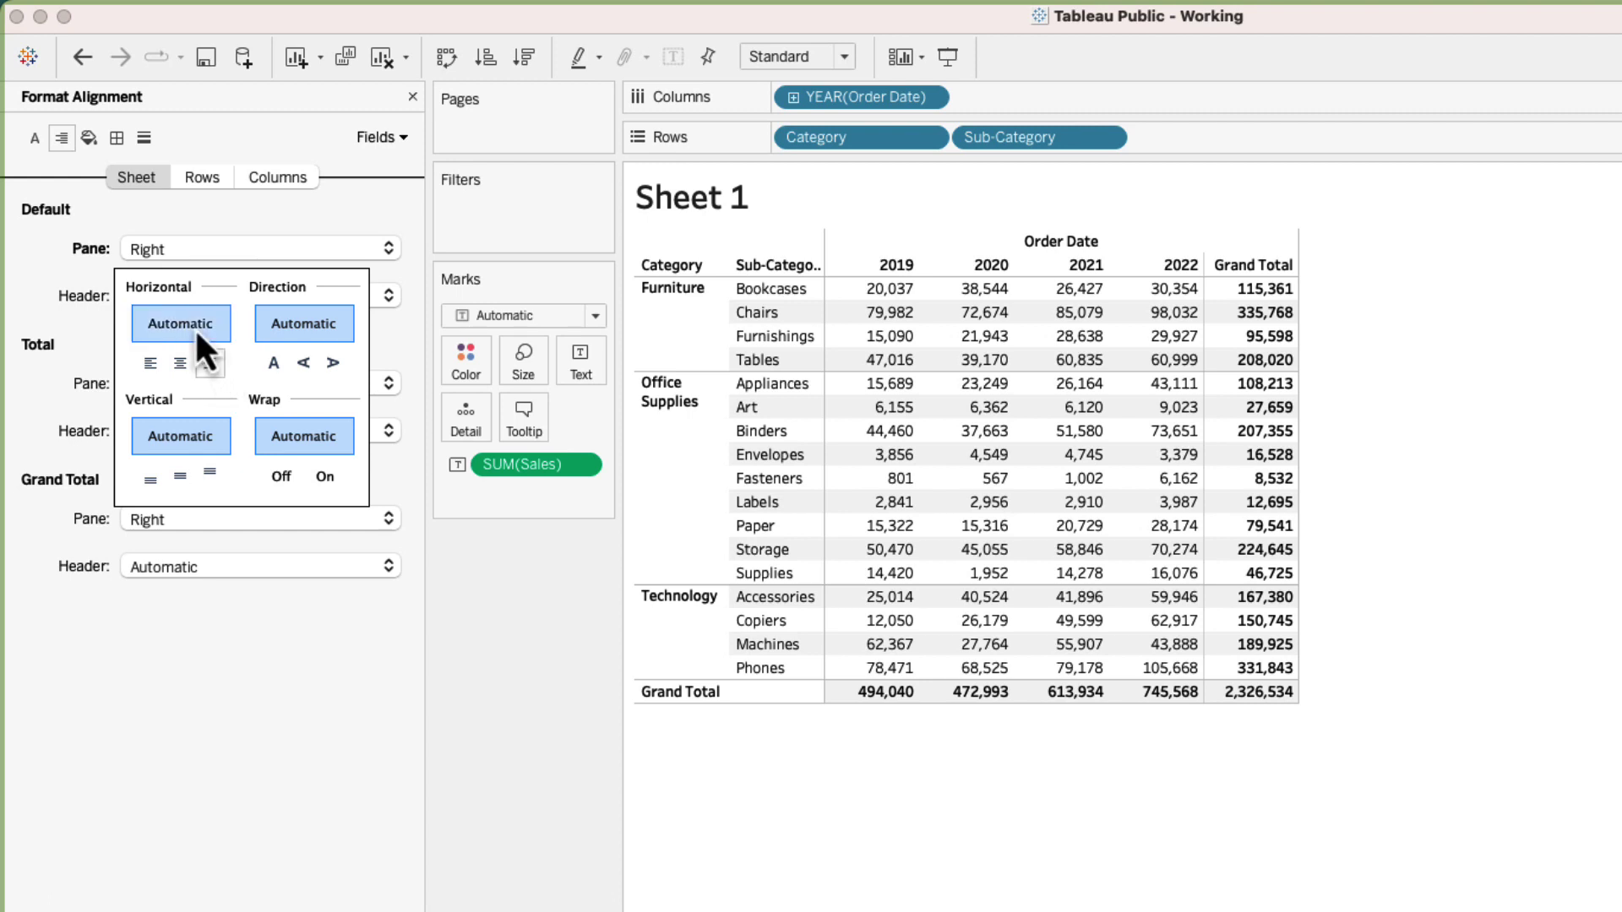
click(194, 327)
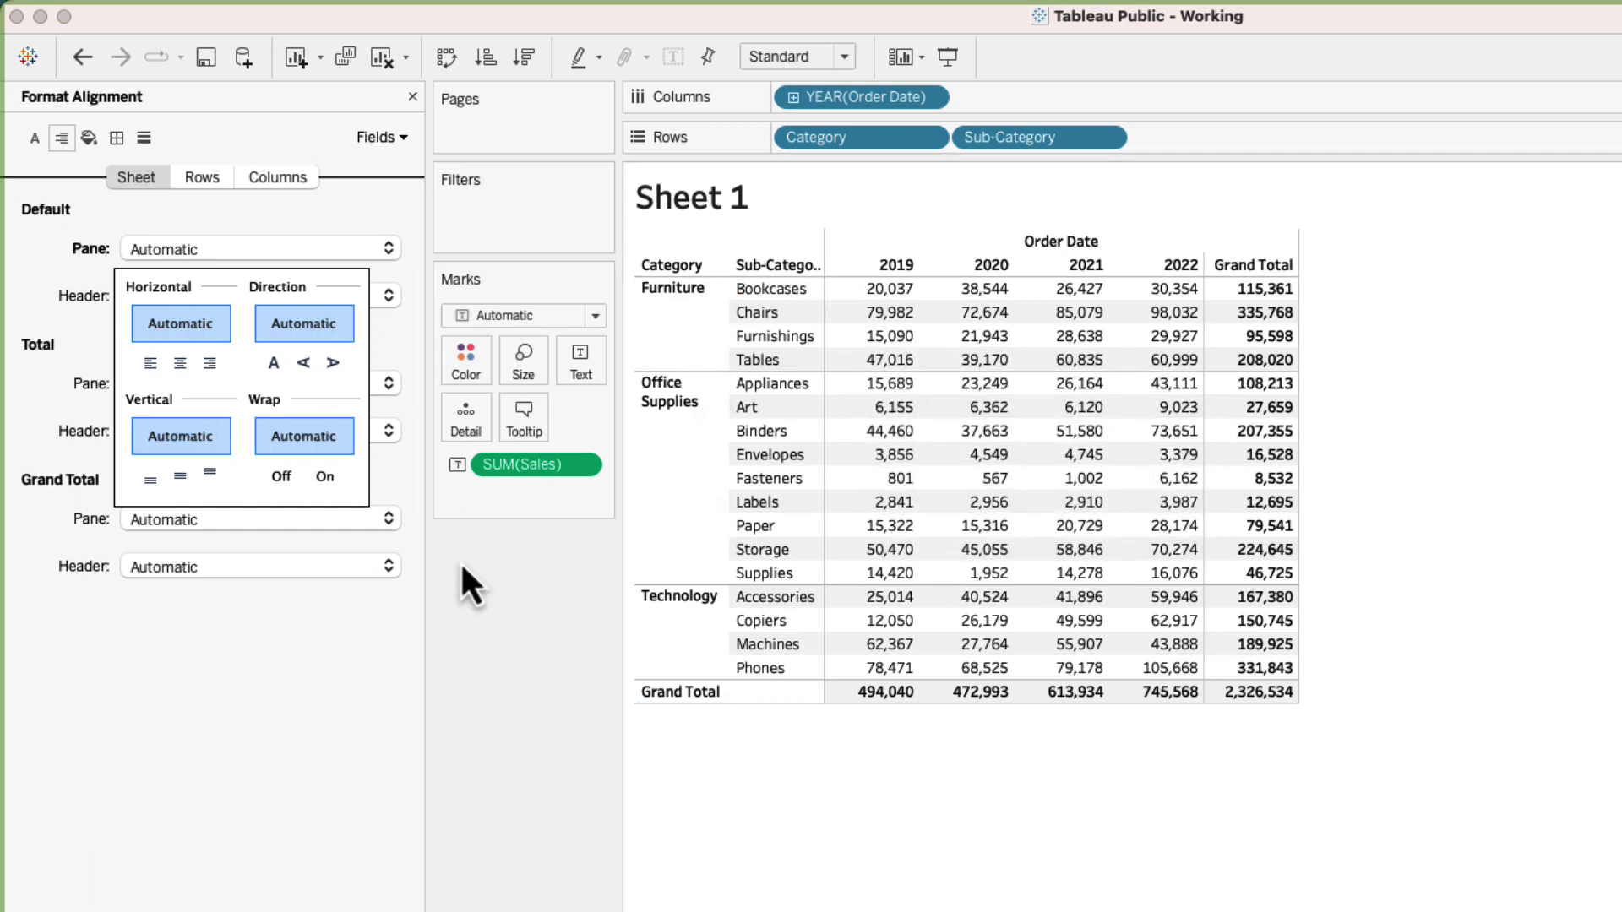
click(414, 529)
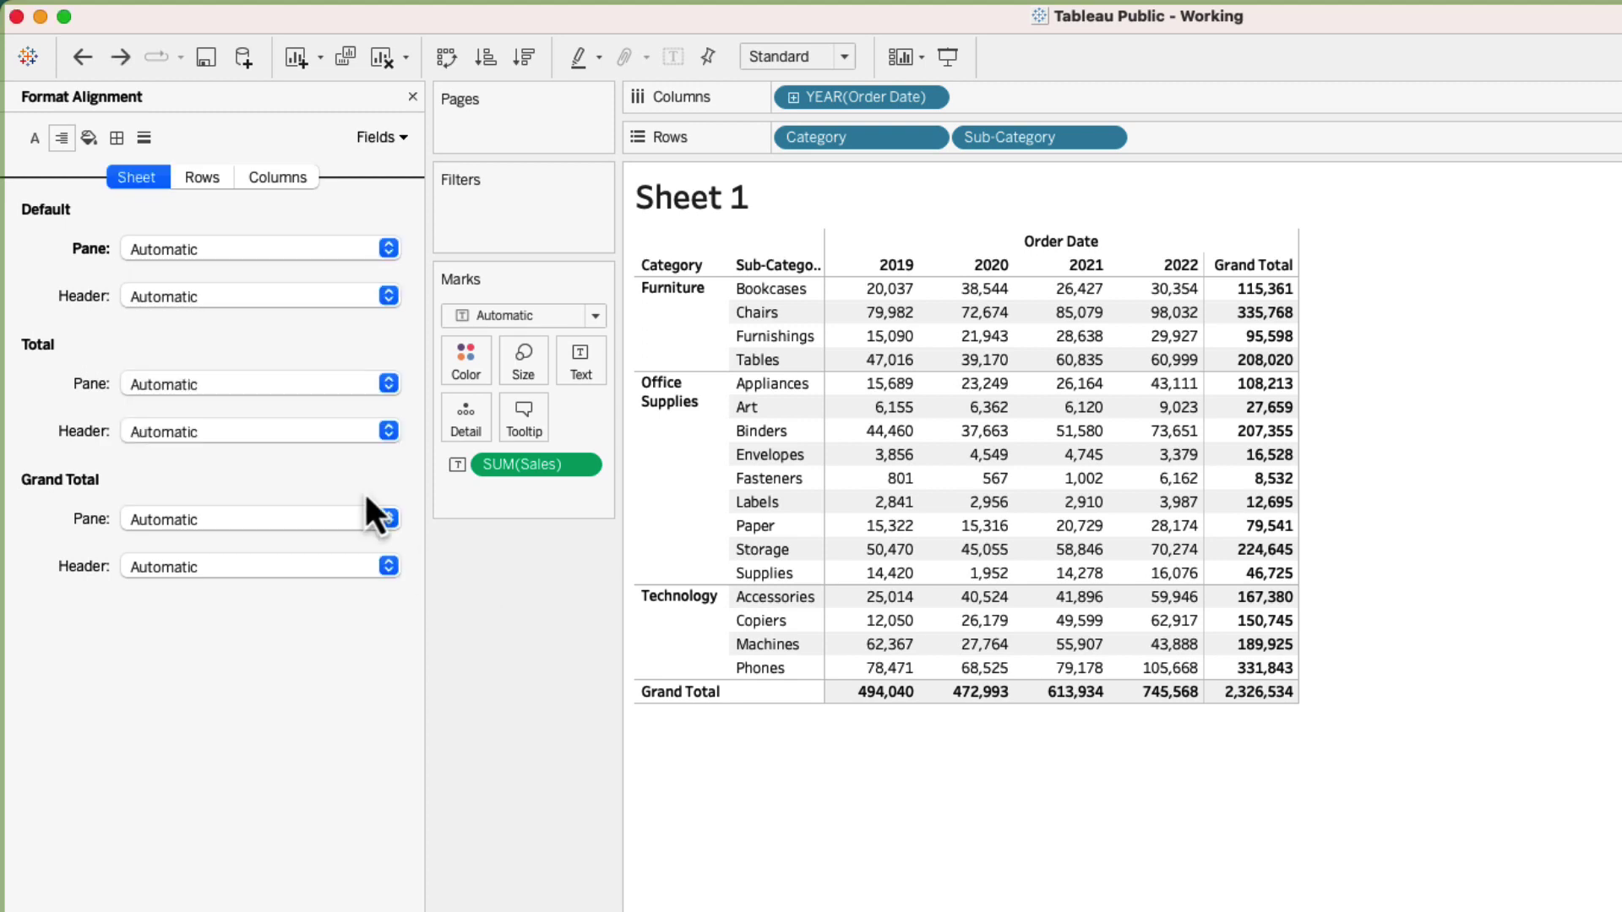
Remove the sheet's row banding by setting its shading to None for both the pane and the header
click(88, 138)
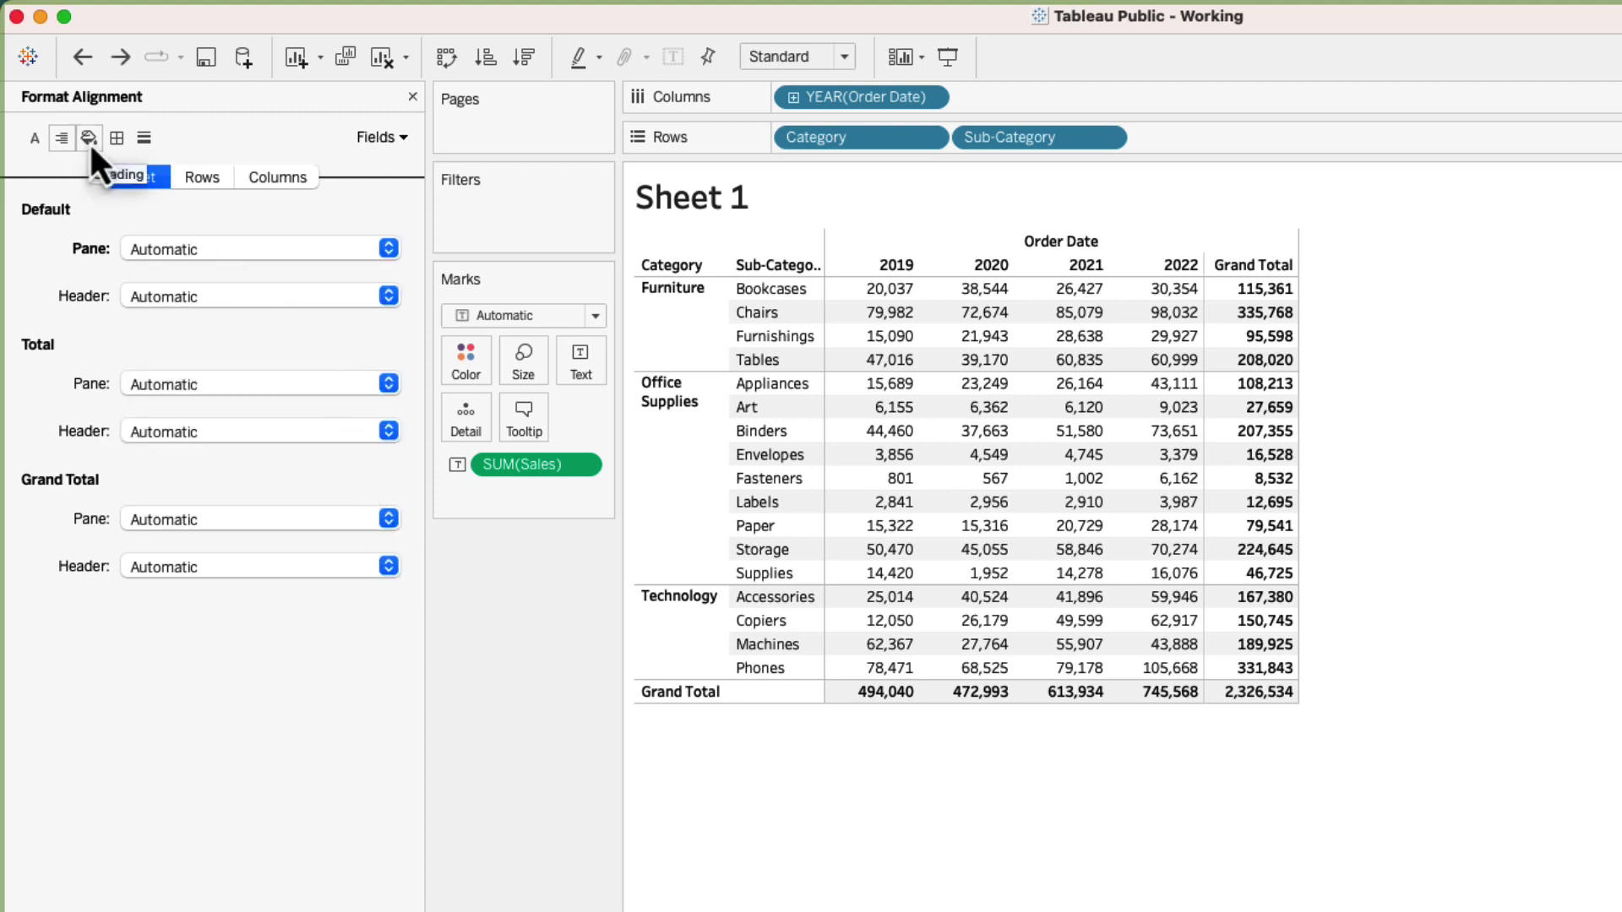
mouse_move(833, 413)
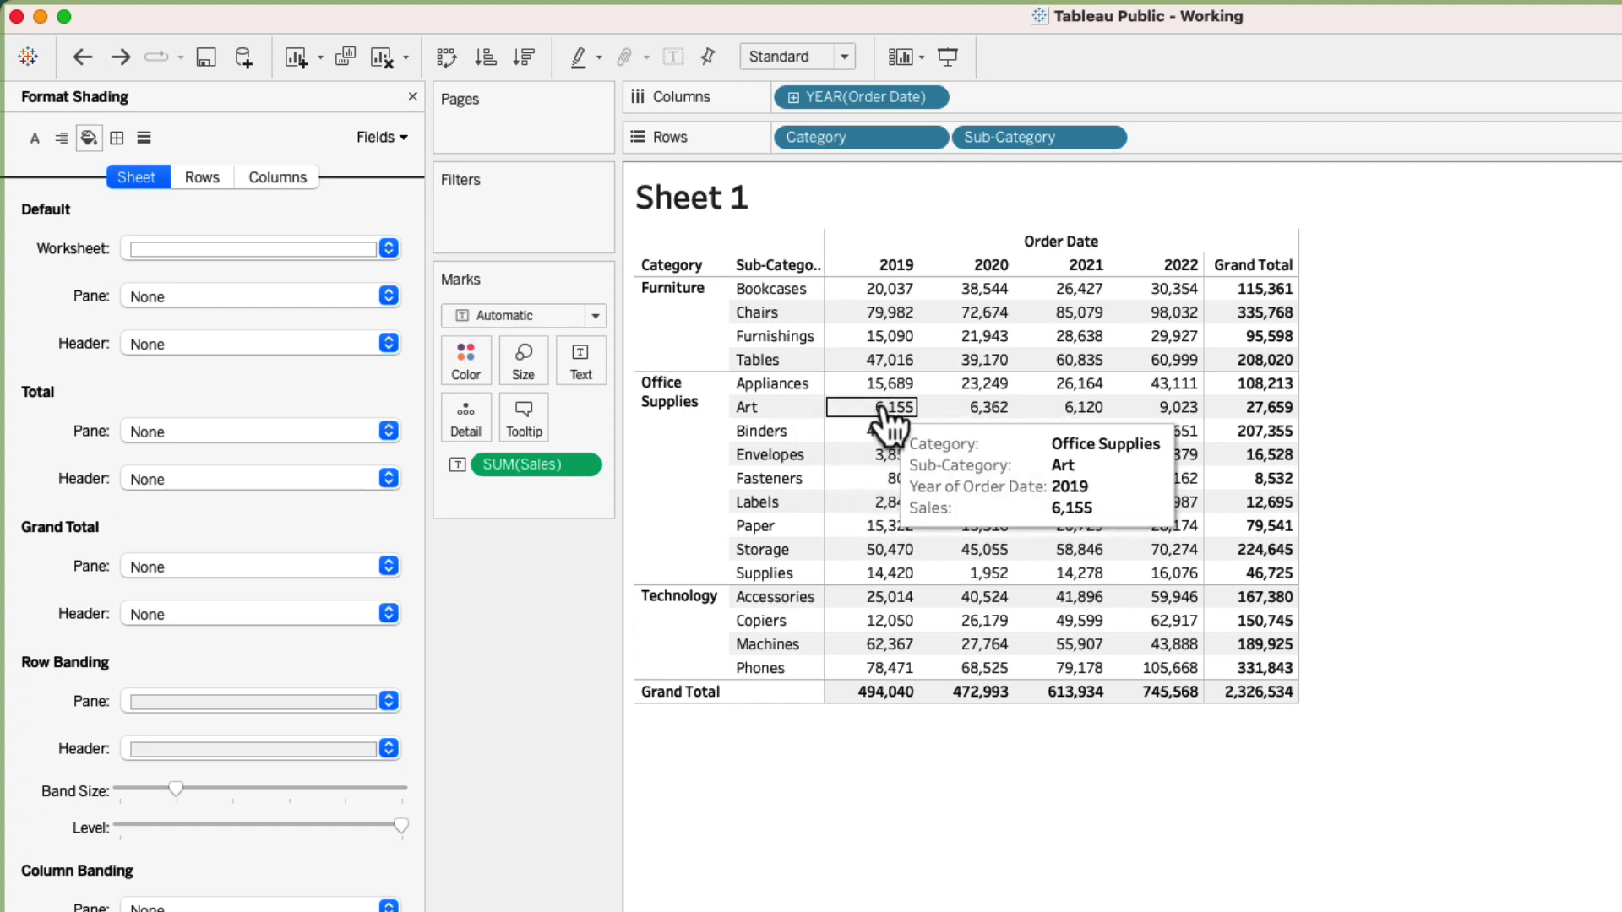
mouse_move(951, 294)
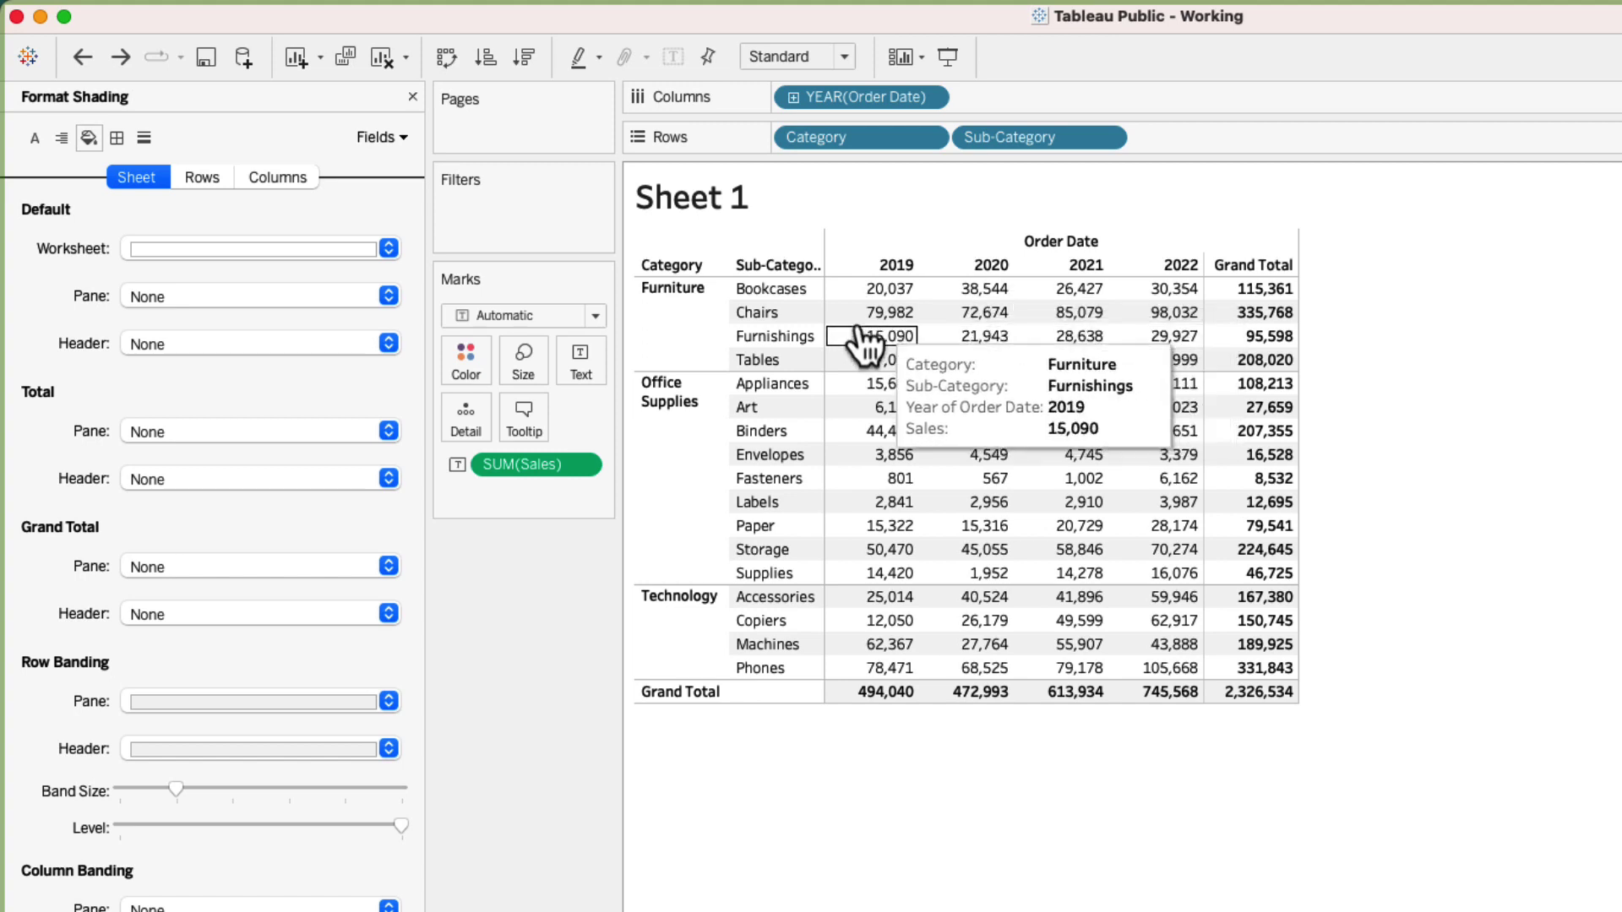
mouse_move(887, 314)
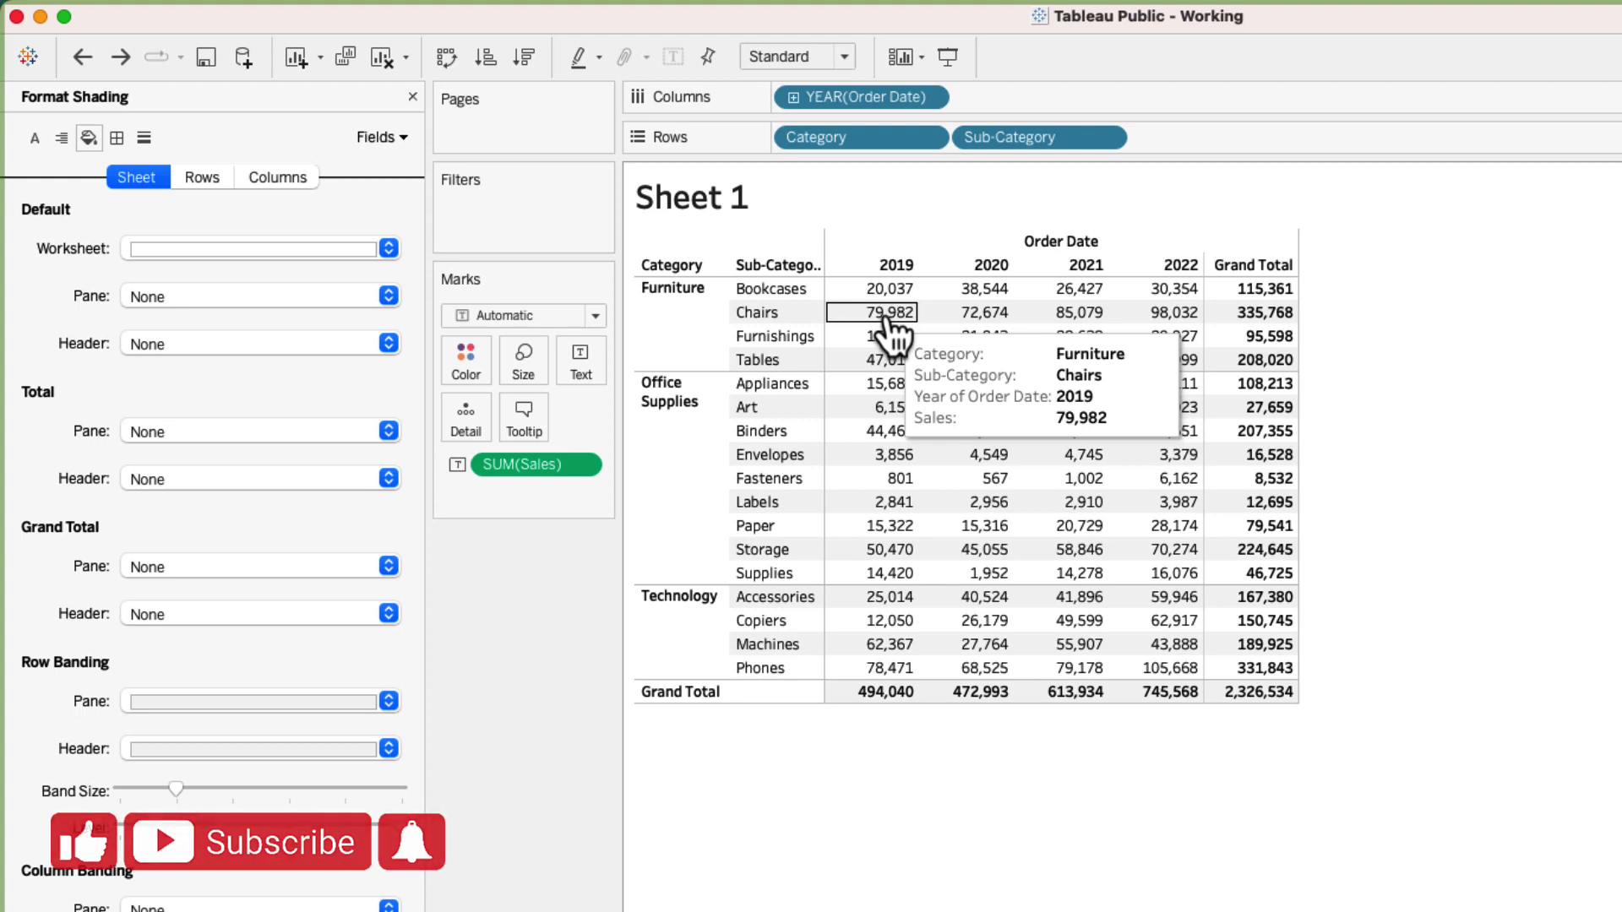
click(294, 706)
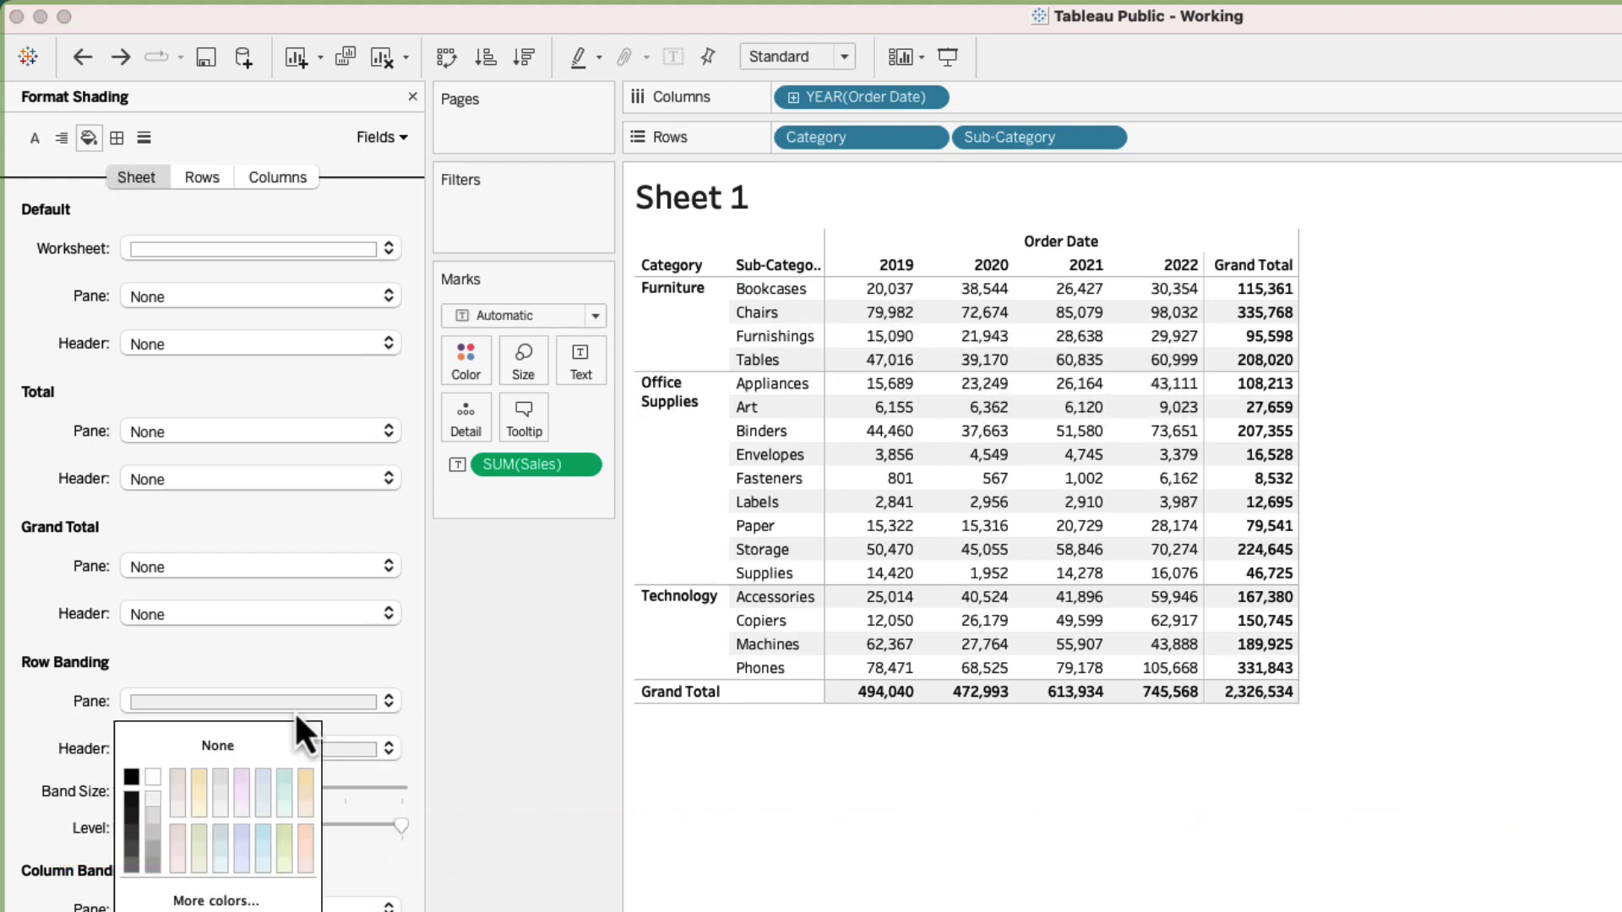
click(241, 759)
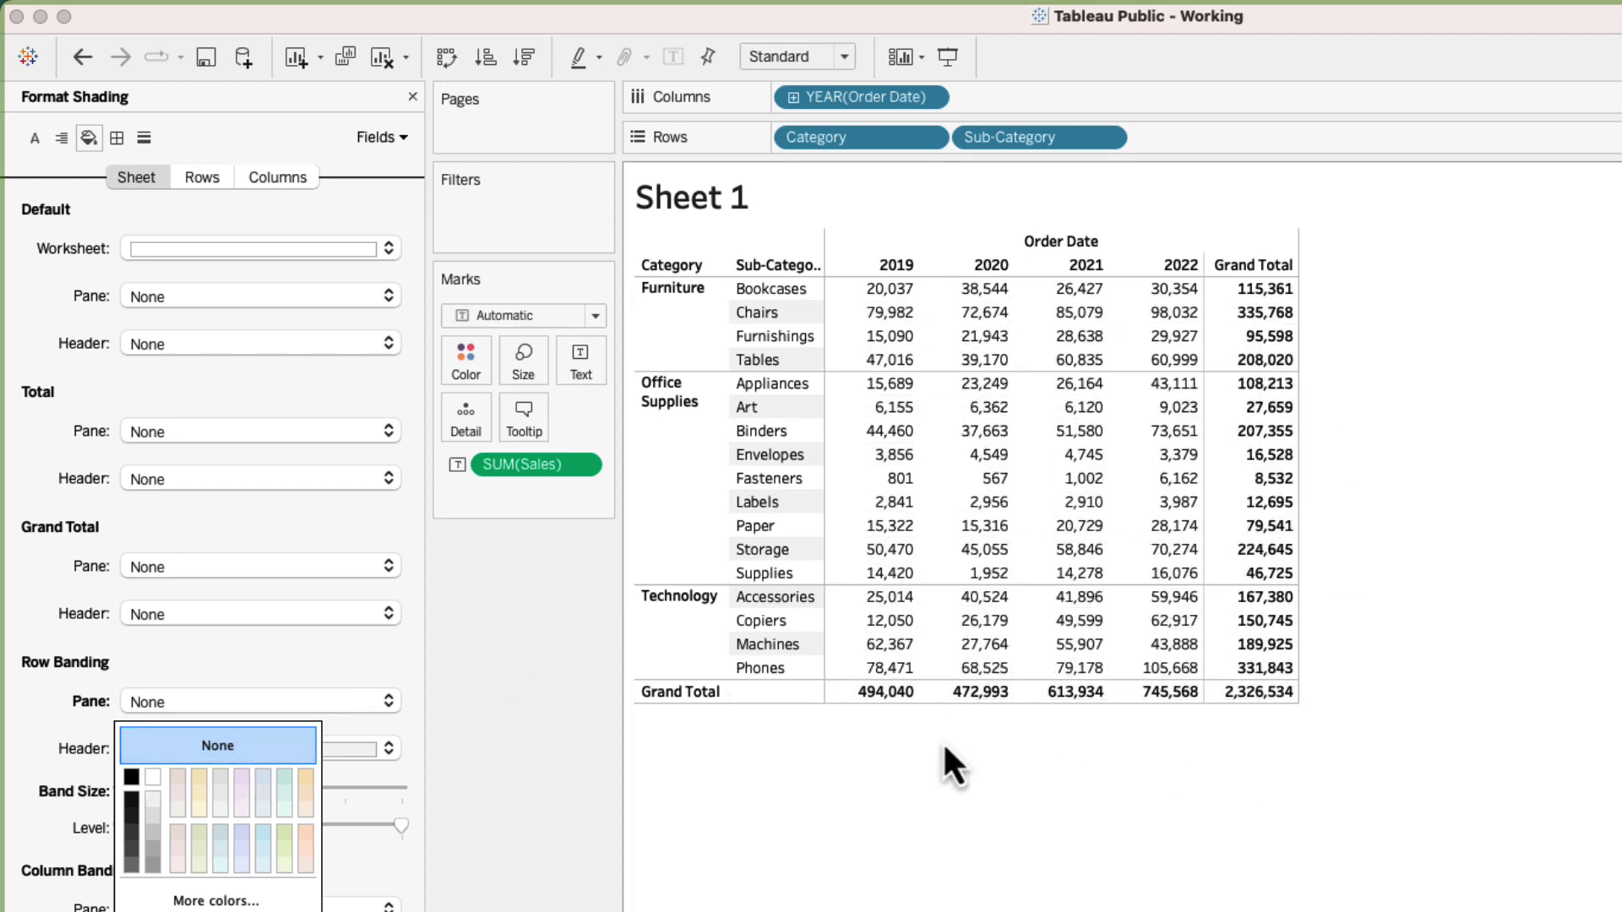
click(874, 778)
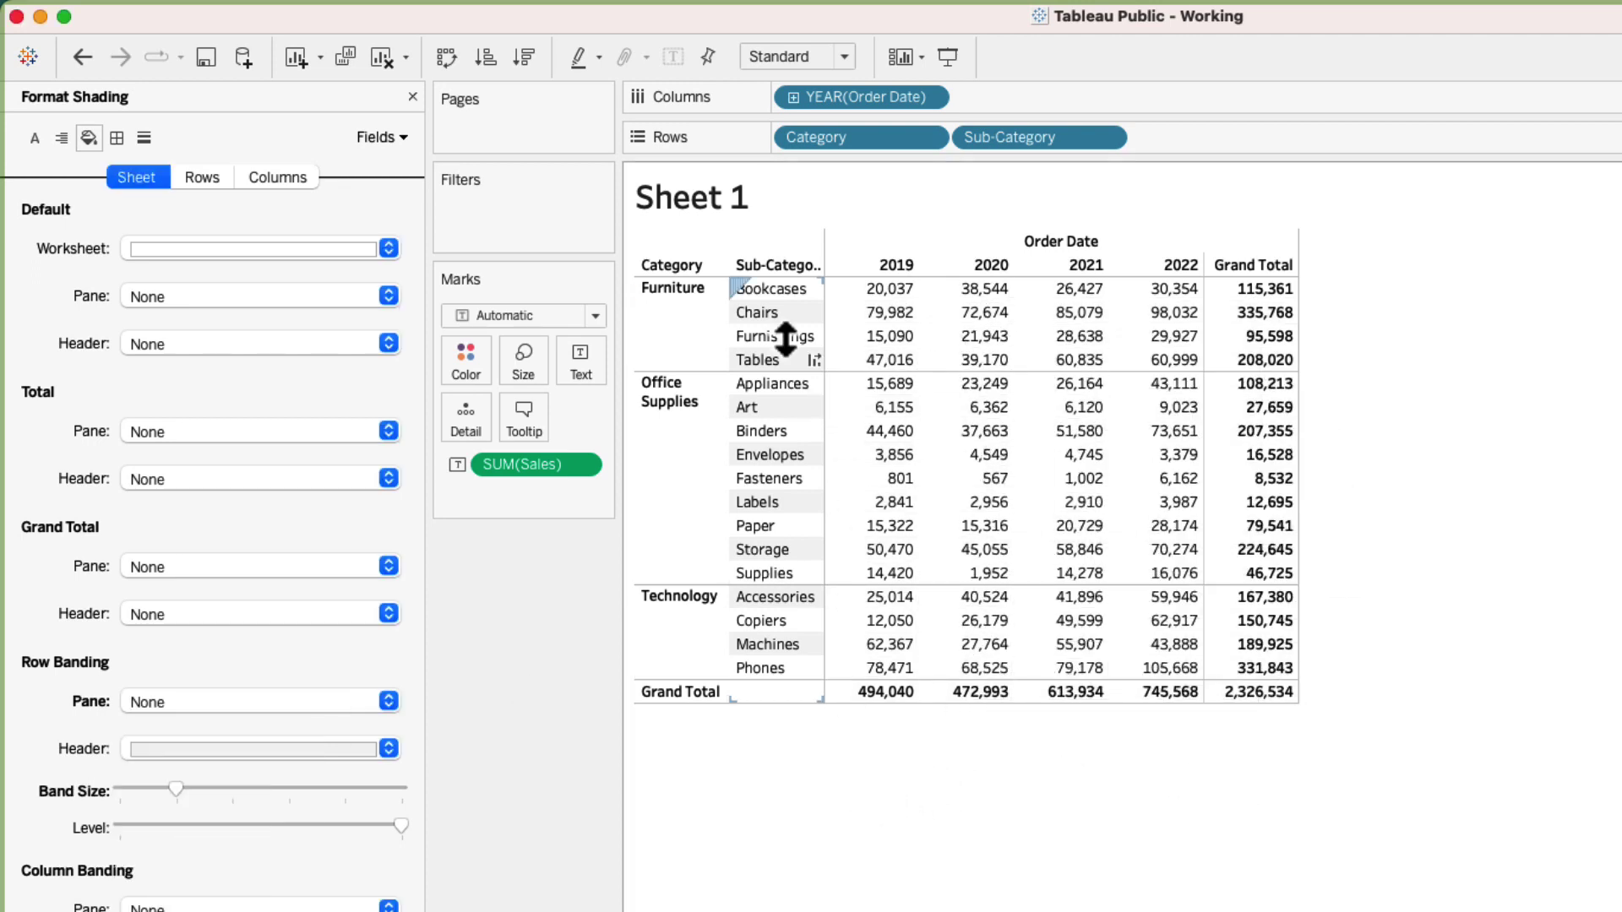
click(334, 749)
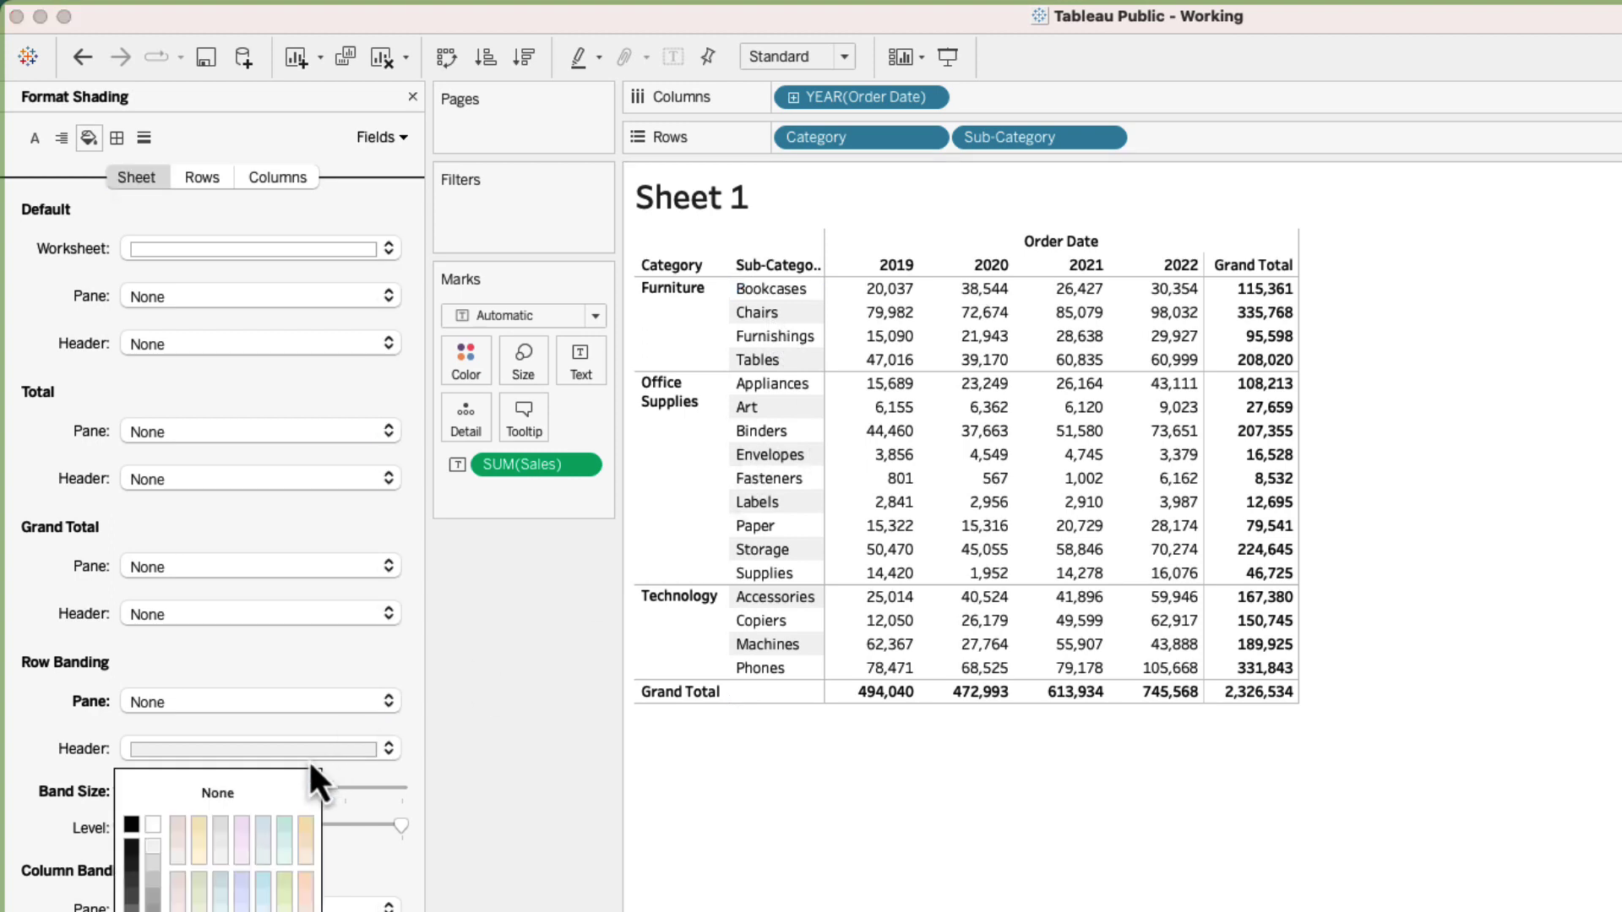
click(217, 793)
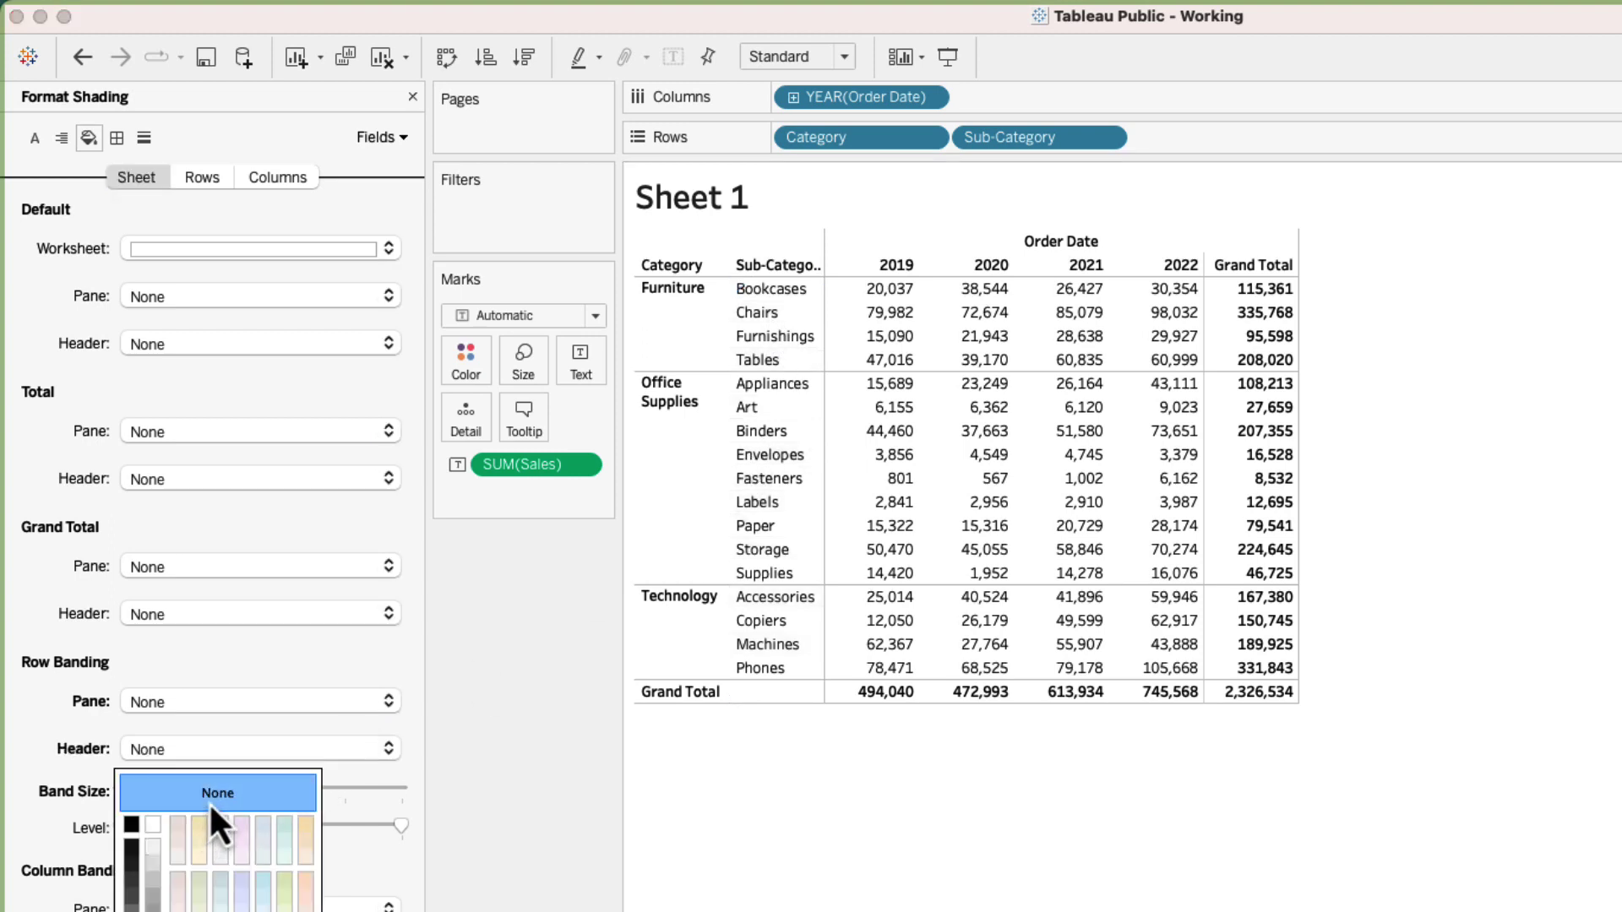
Set the sheet's row divider border to None for the pane
click(117, 142)
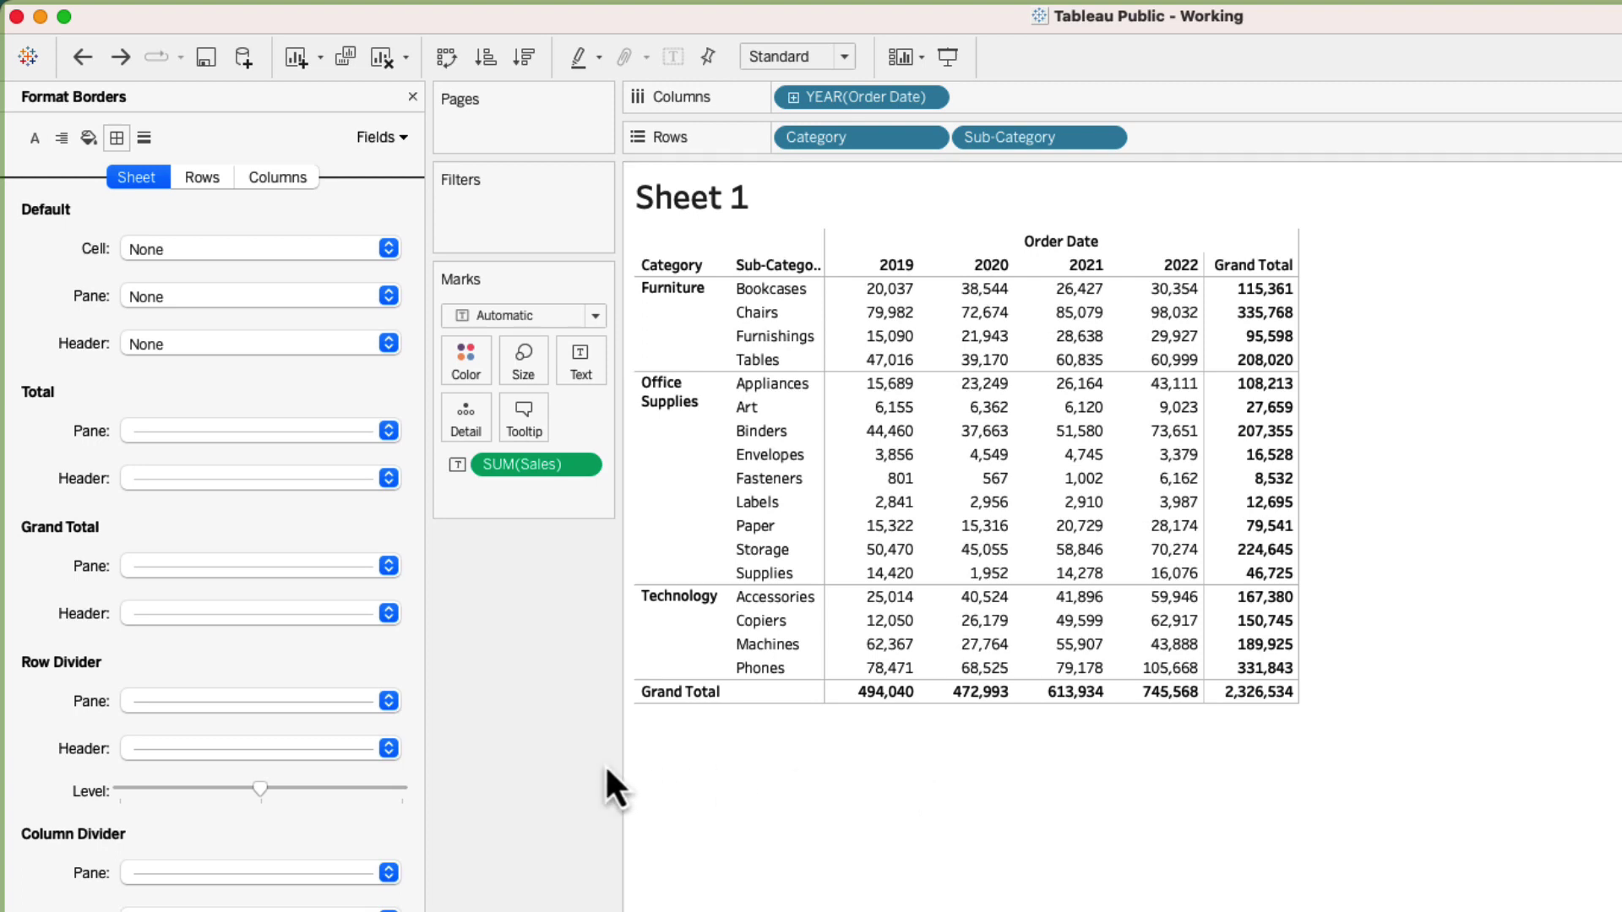
mouse_move(835, 384)
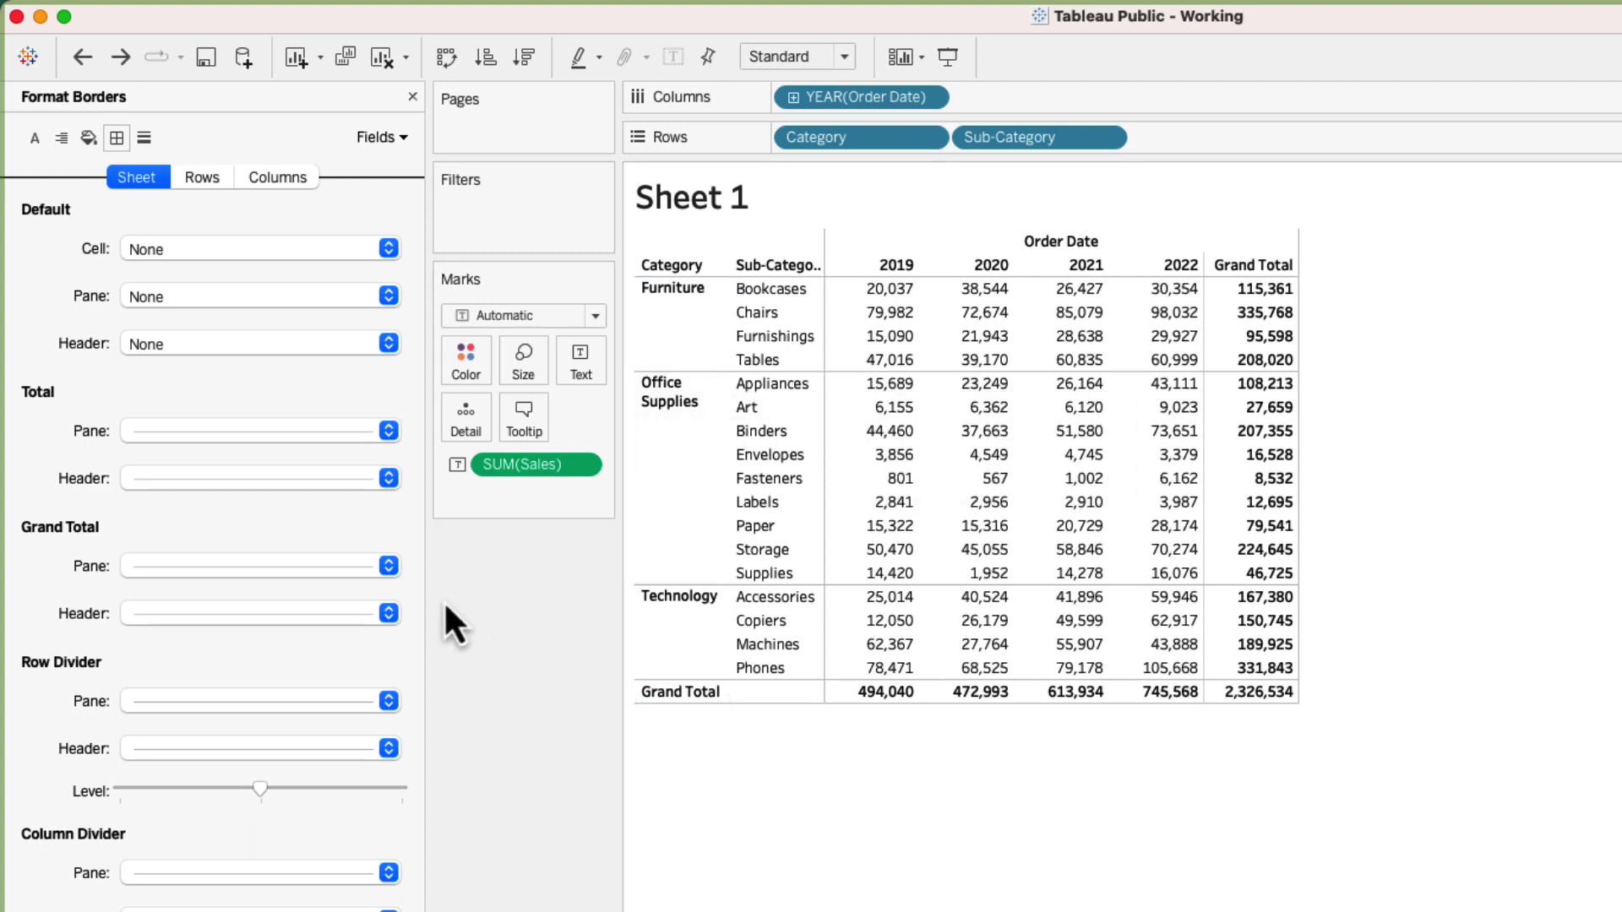
click(254, 707)
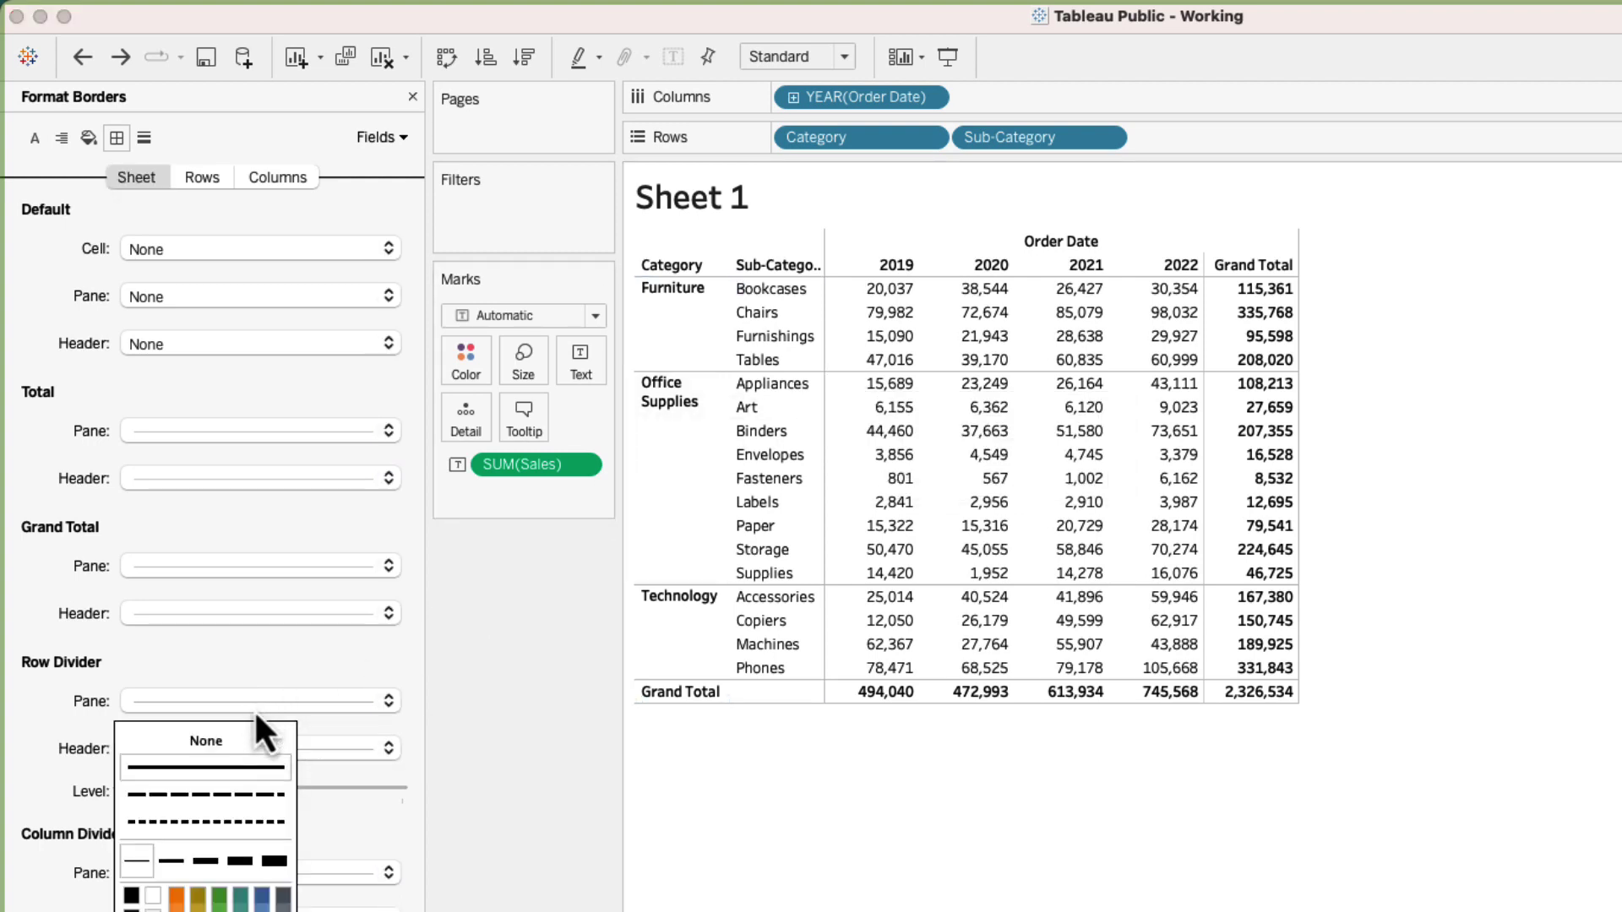
click(251, 743)
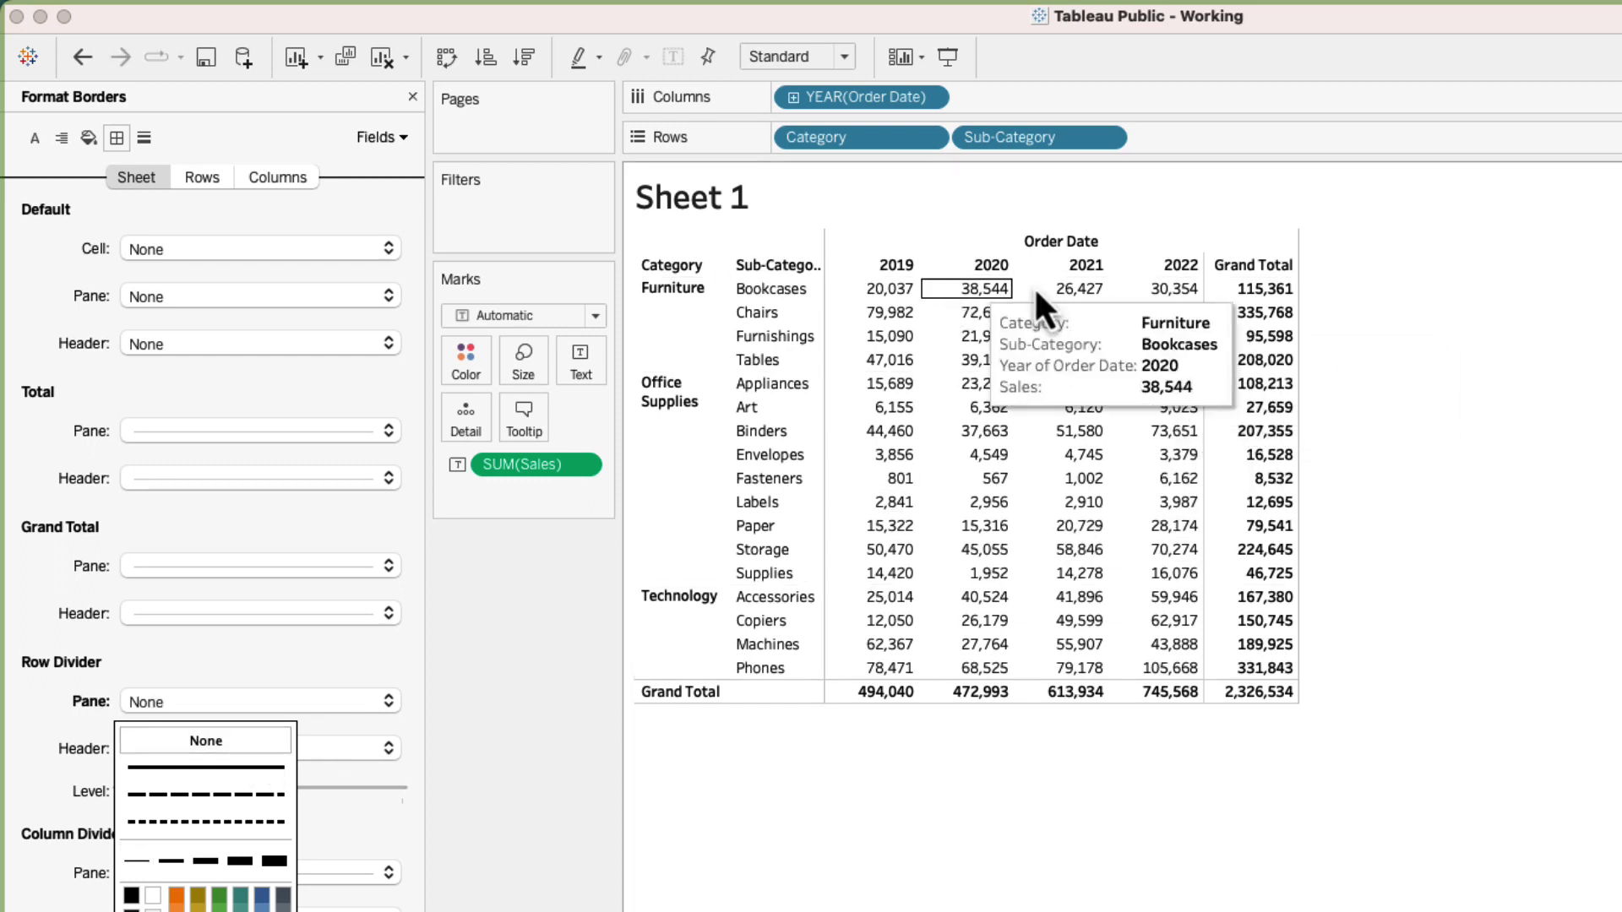
click(955, 811)
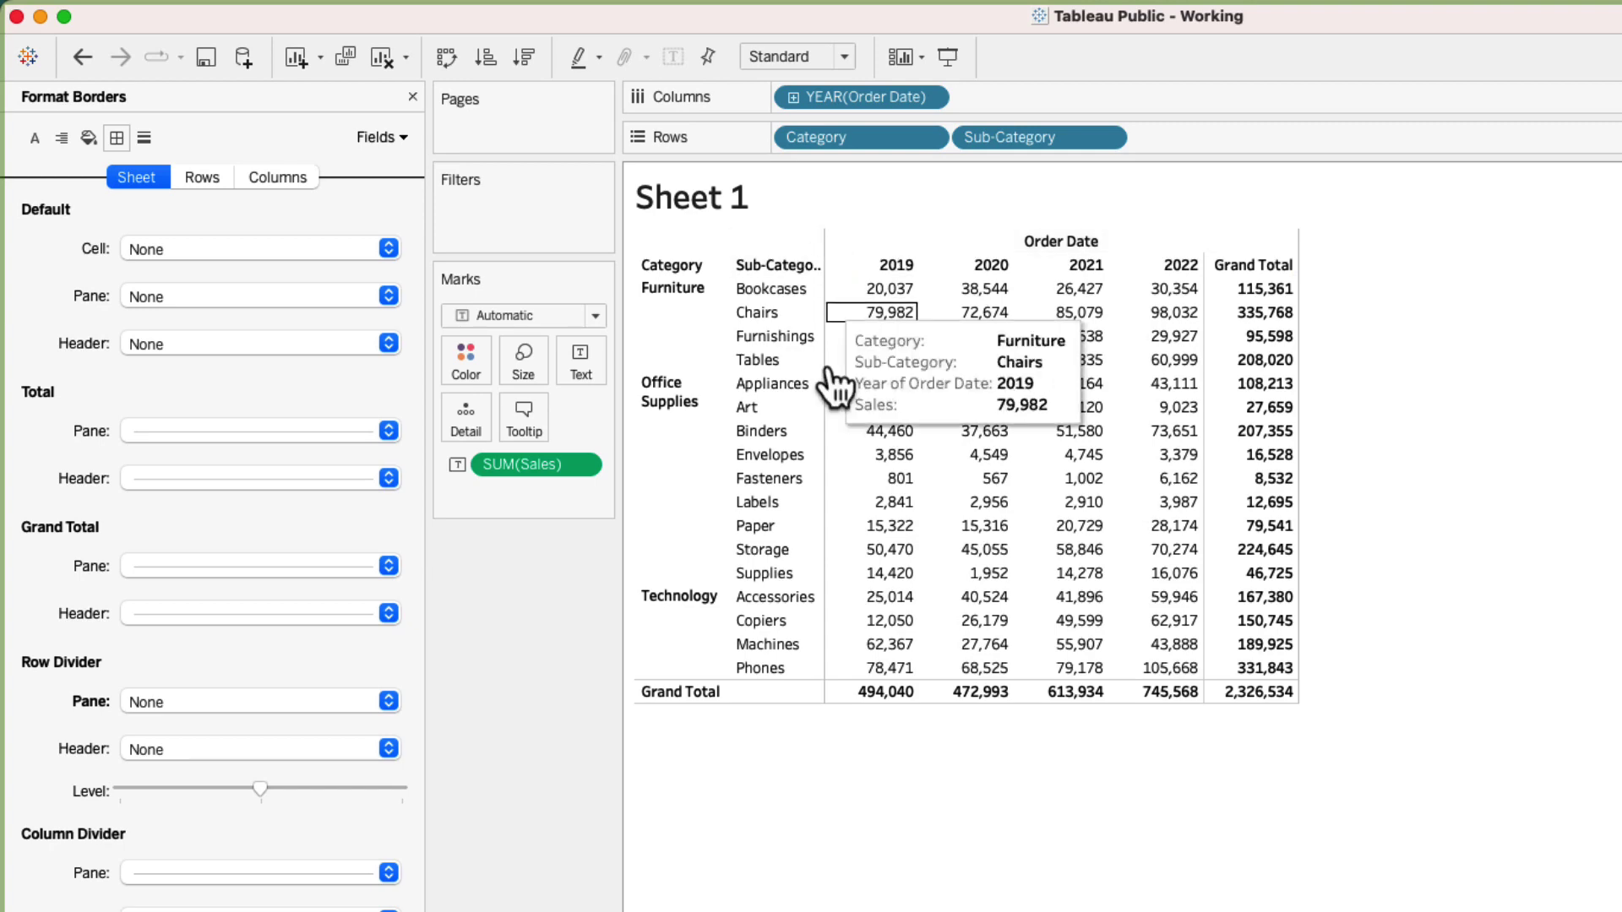
Set the sheet's column divider border to None for the pane
click(249, 910)
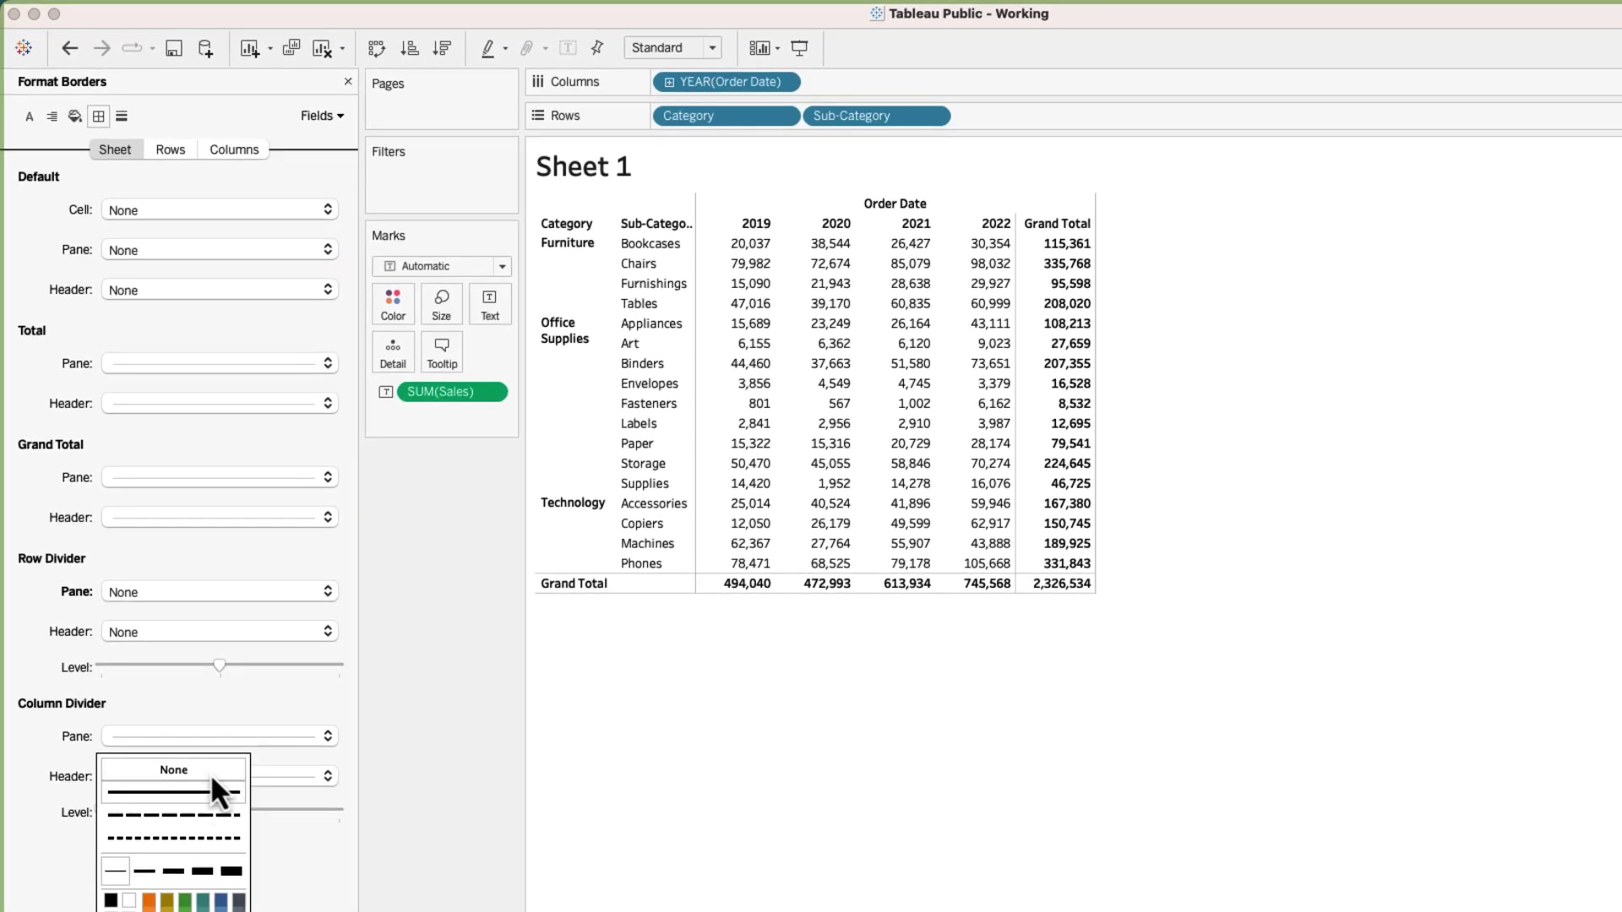
click(203, 774)
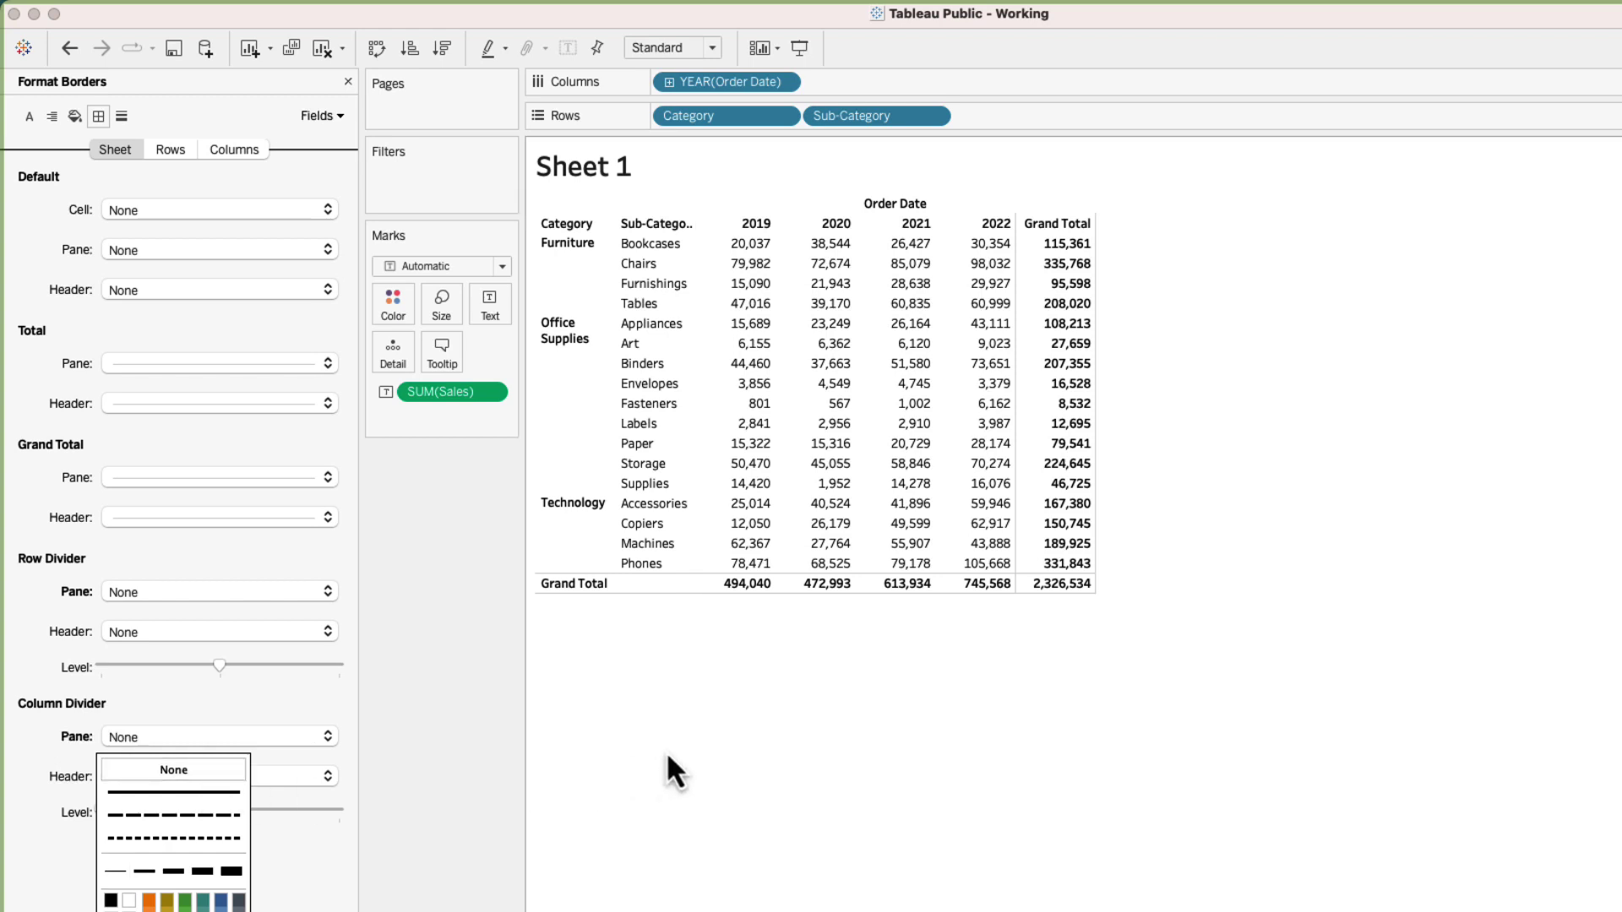
click(667, 756)
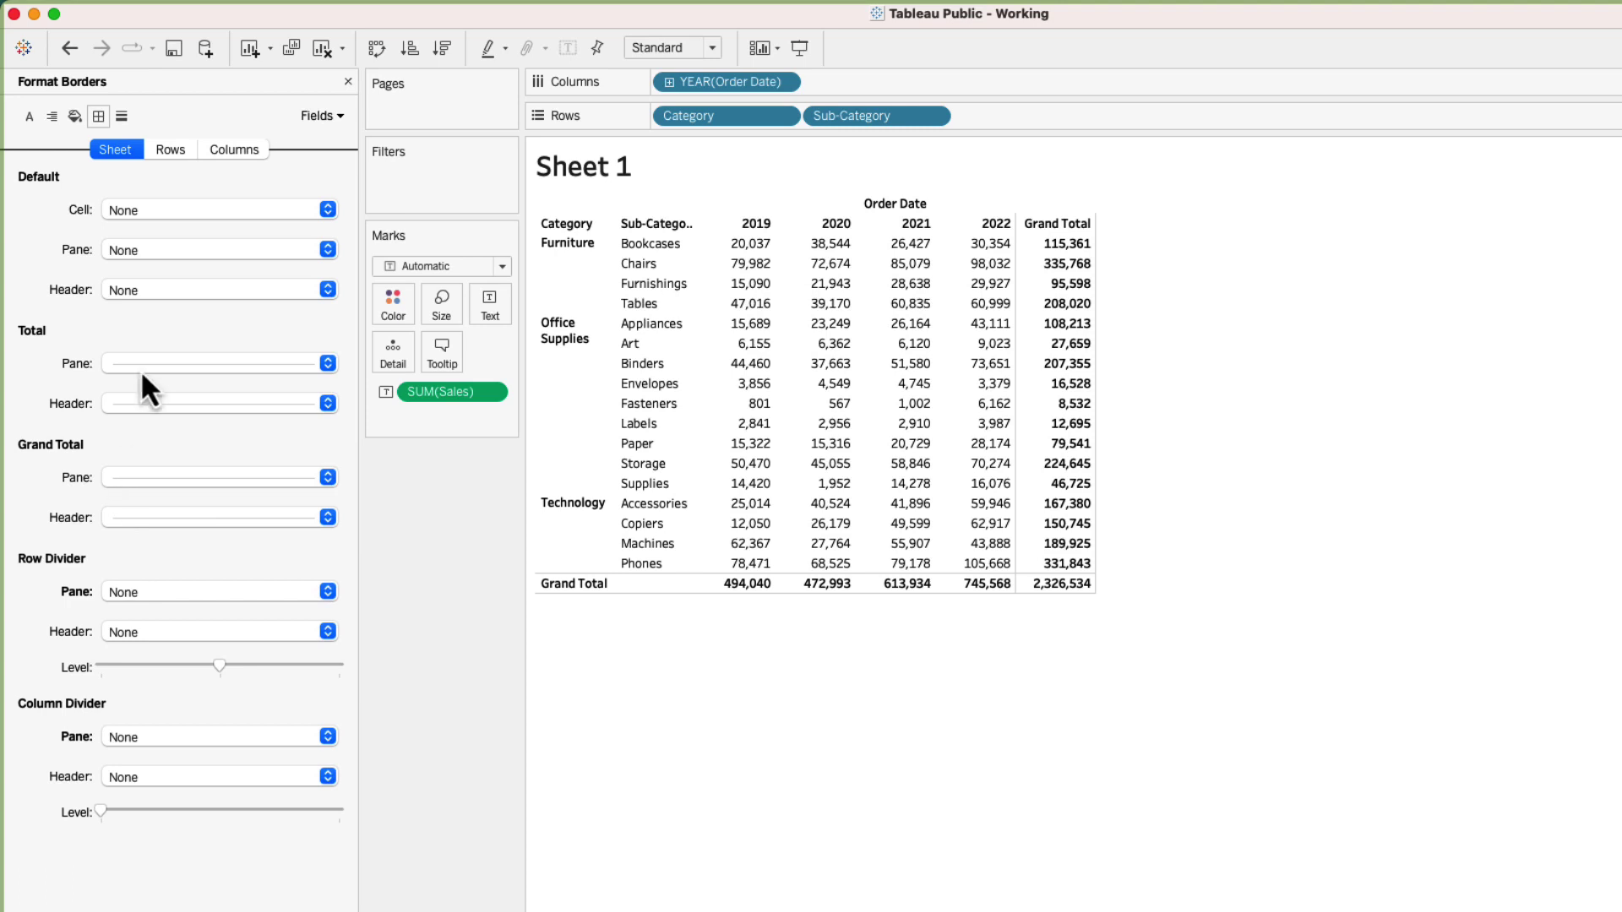
Open the sheet's line formatting options and revert the worksheet title font to Tableau Light, 15pt
click(121, 117)
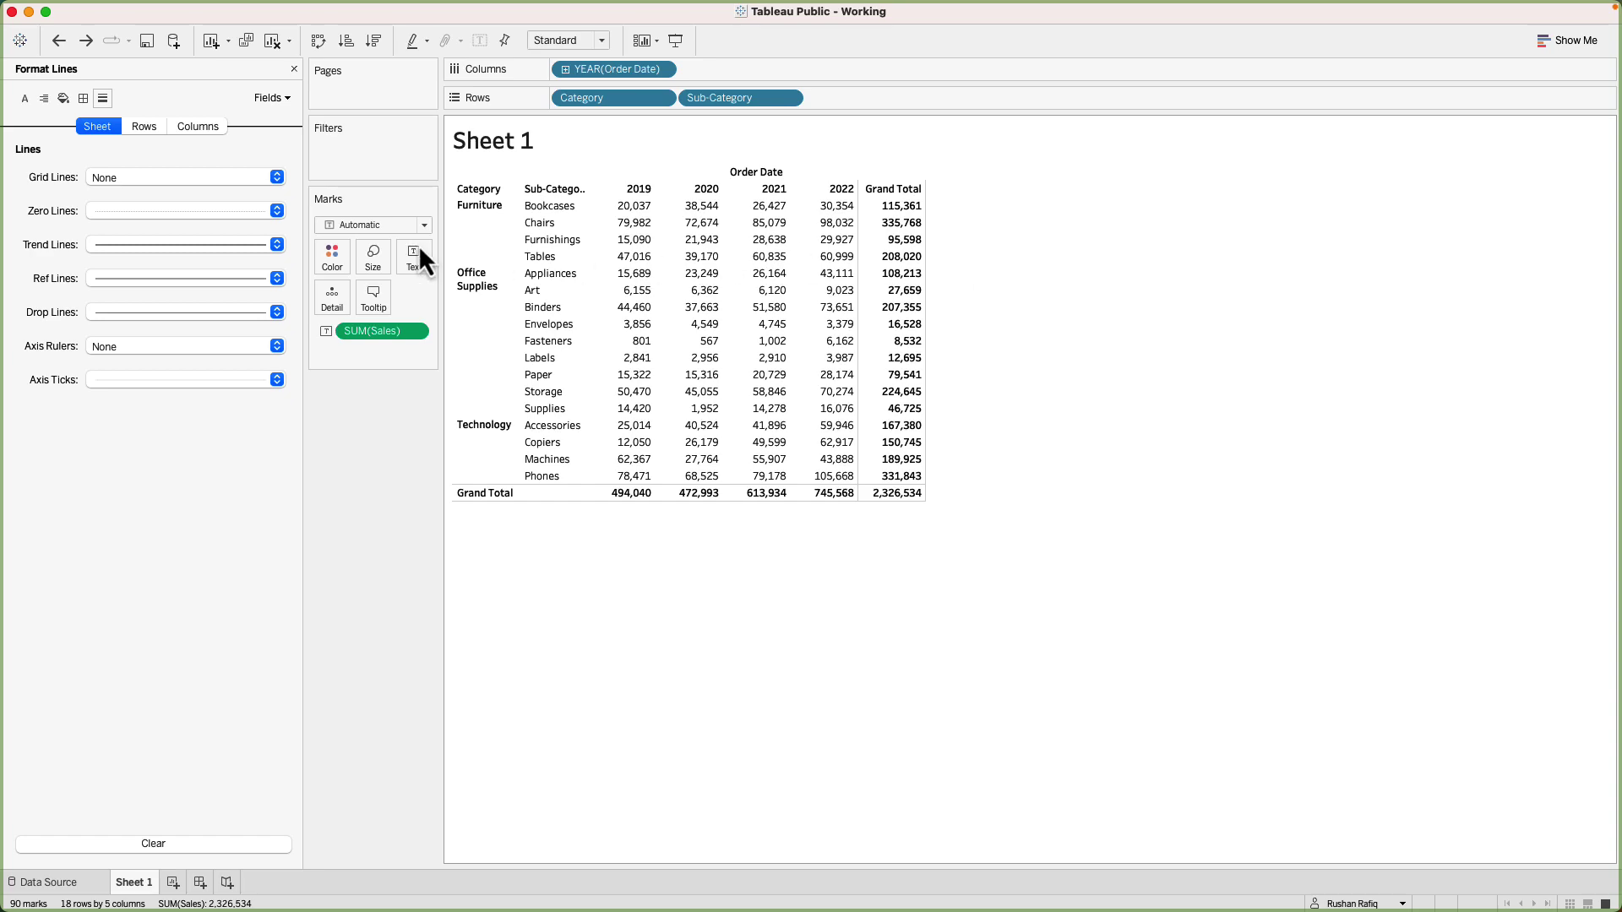
key(super+z)
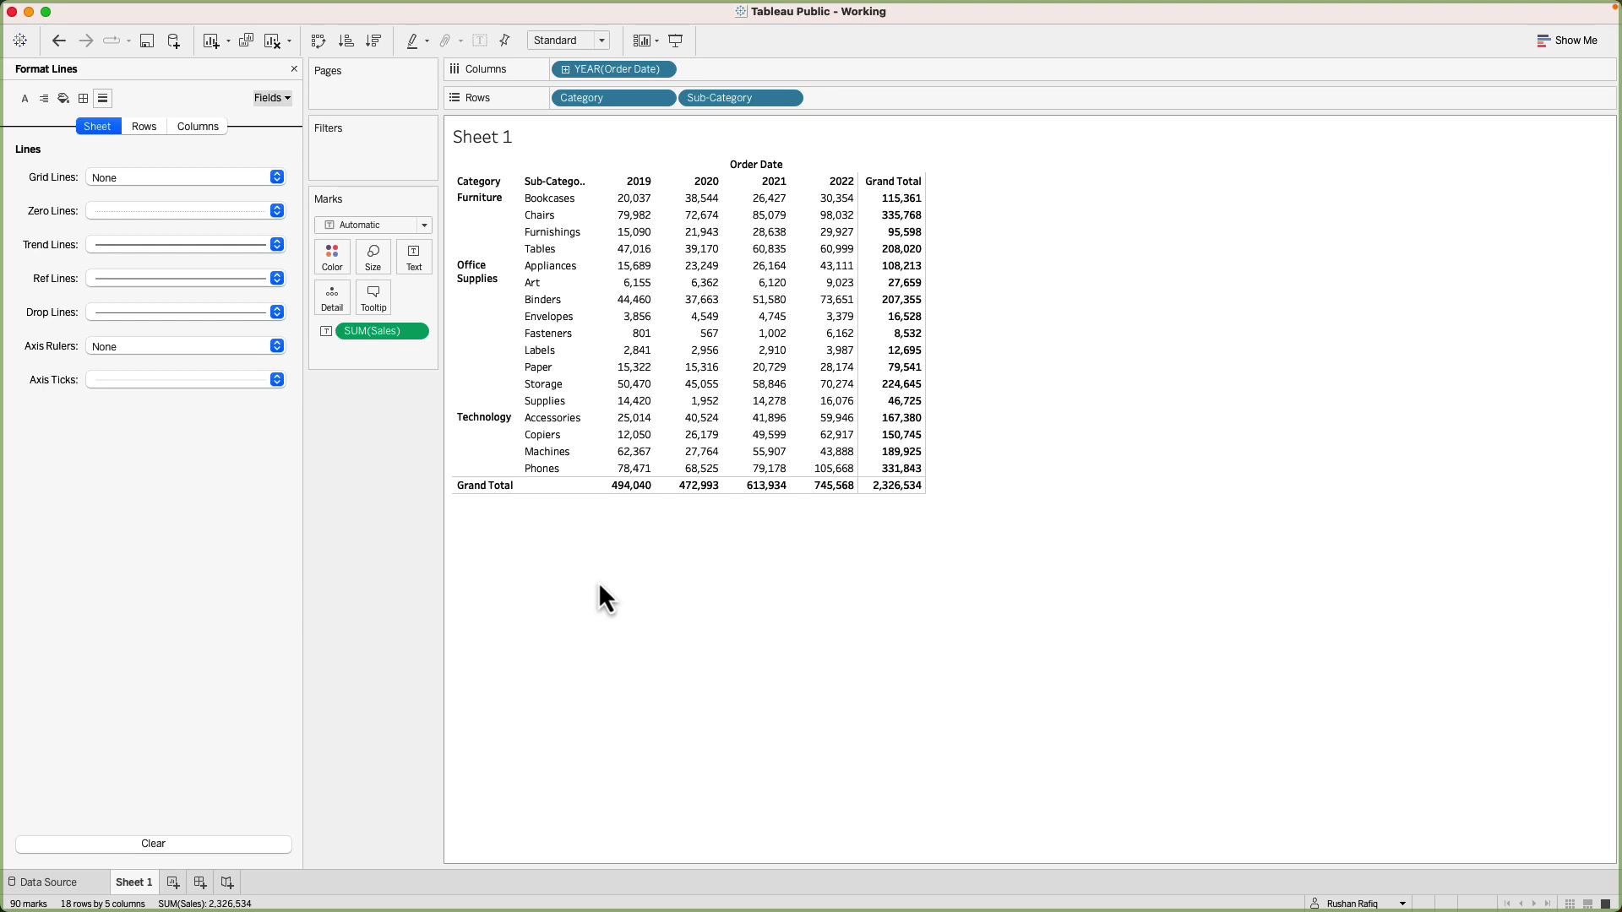
Try an orange color on the whole sheet's default header font and undo it
click(25, 98)
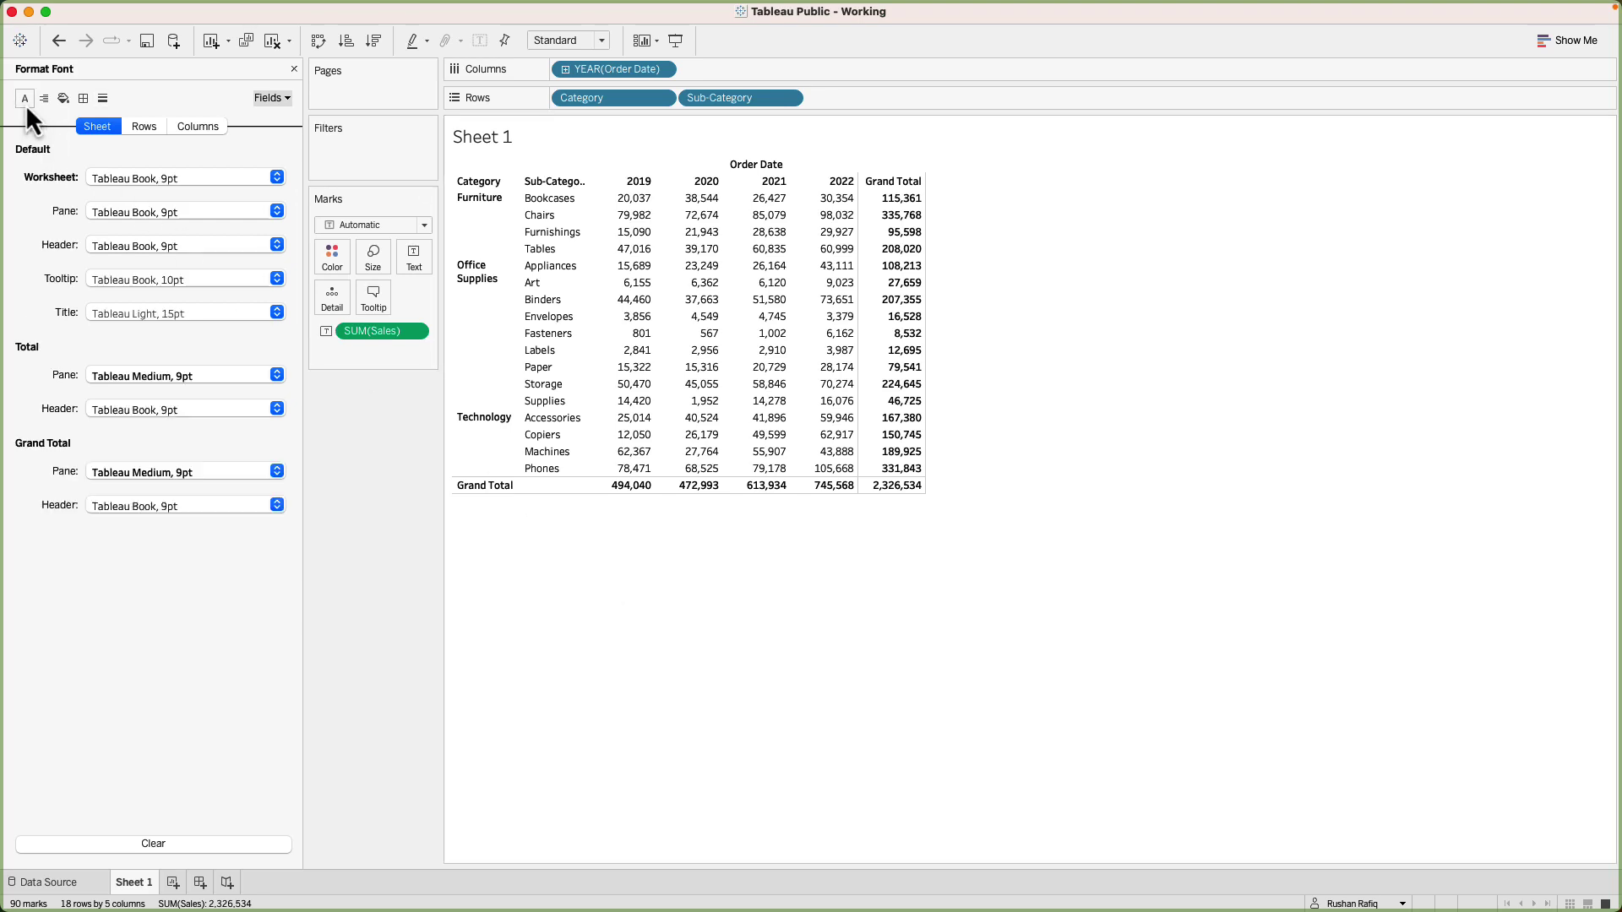
click(198, 245)
click(127, 328)
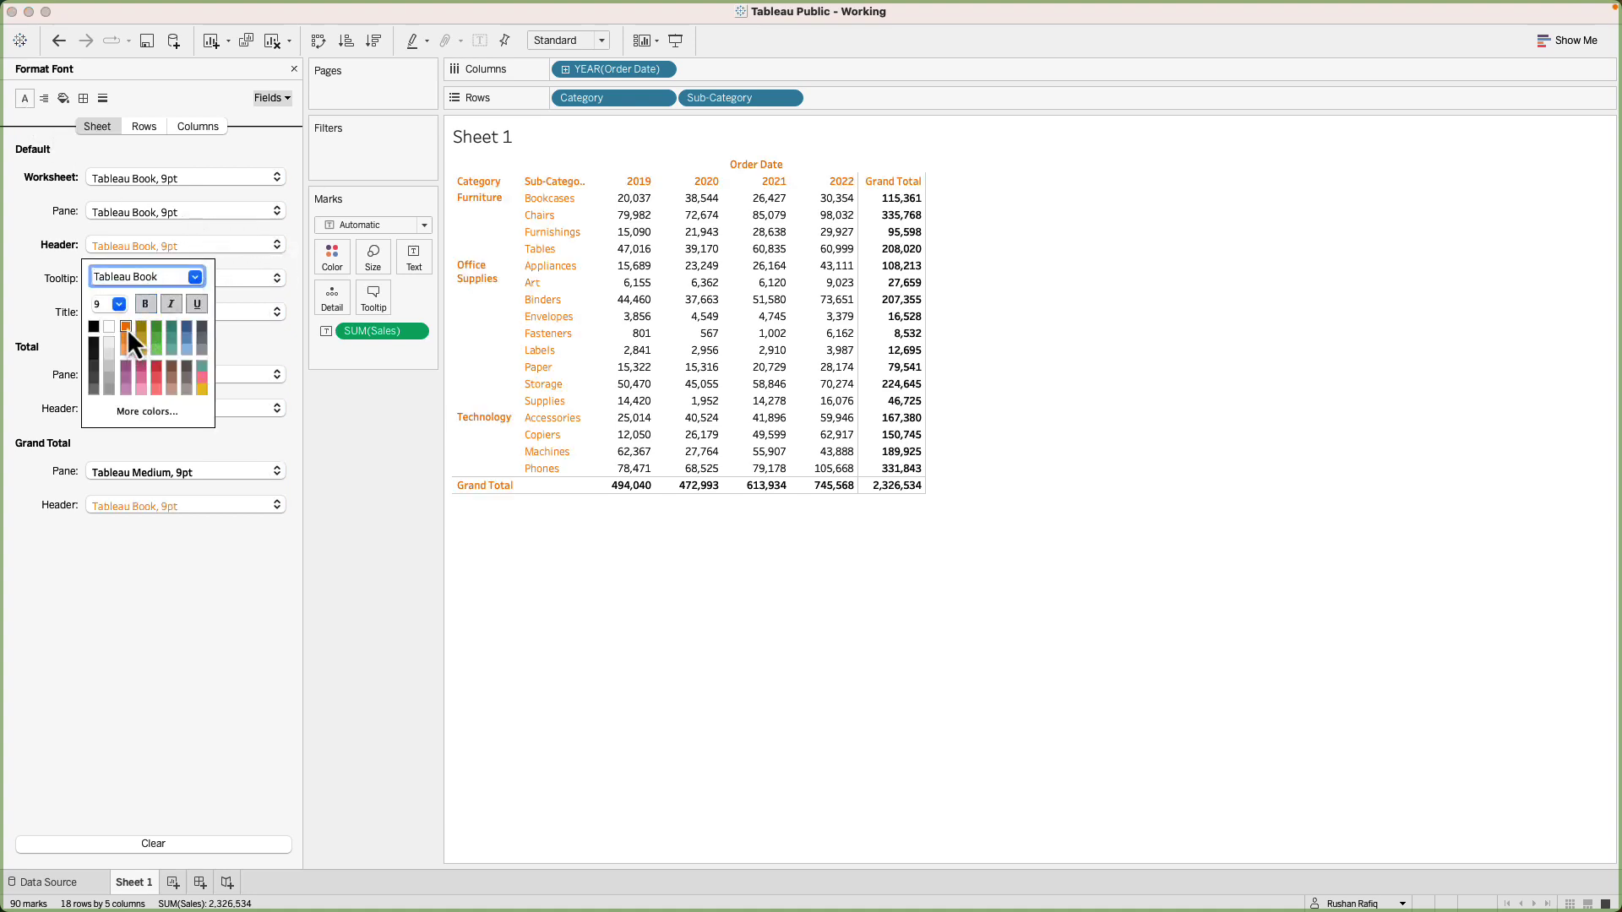
click(361, 440)
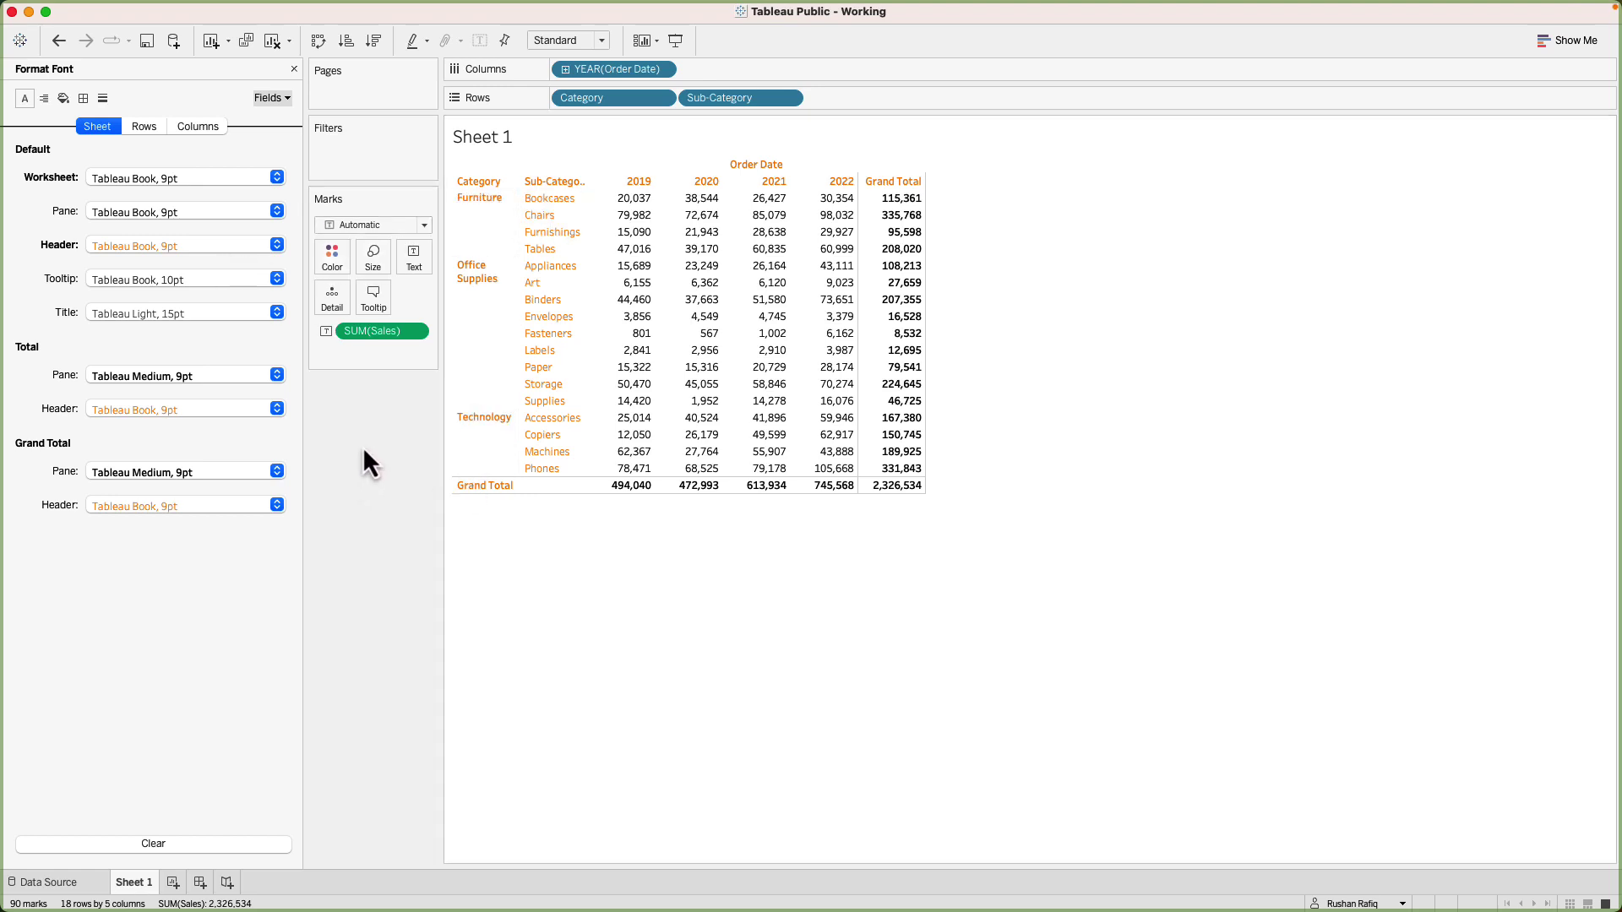
key(super+z)
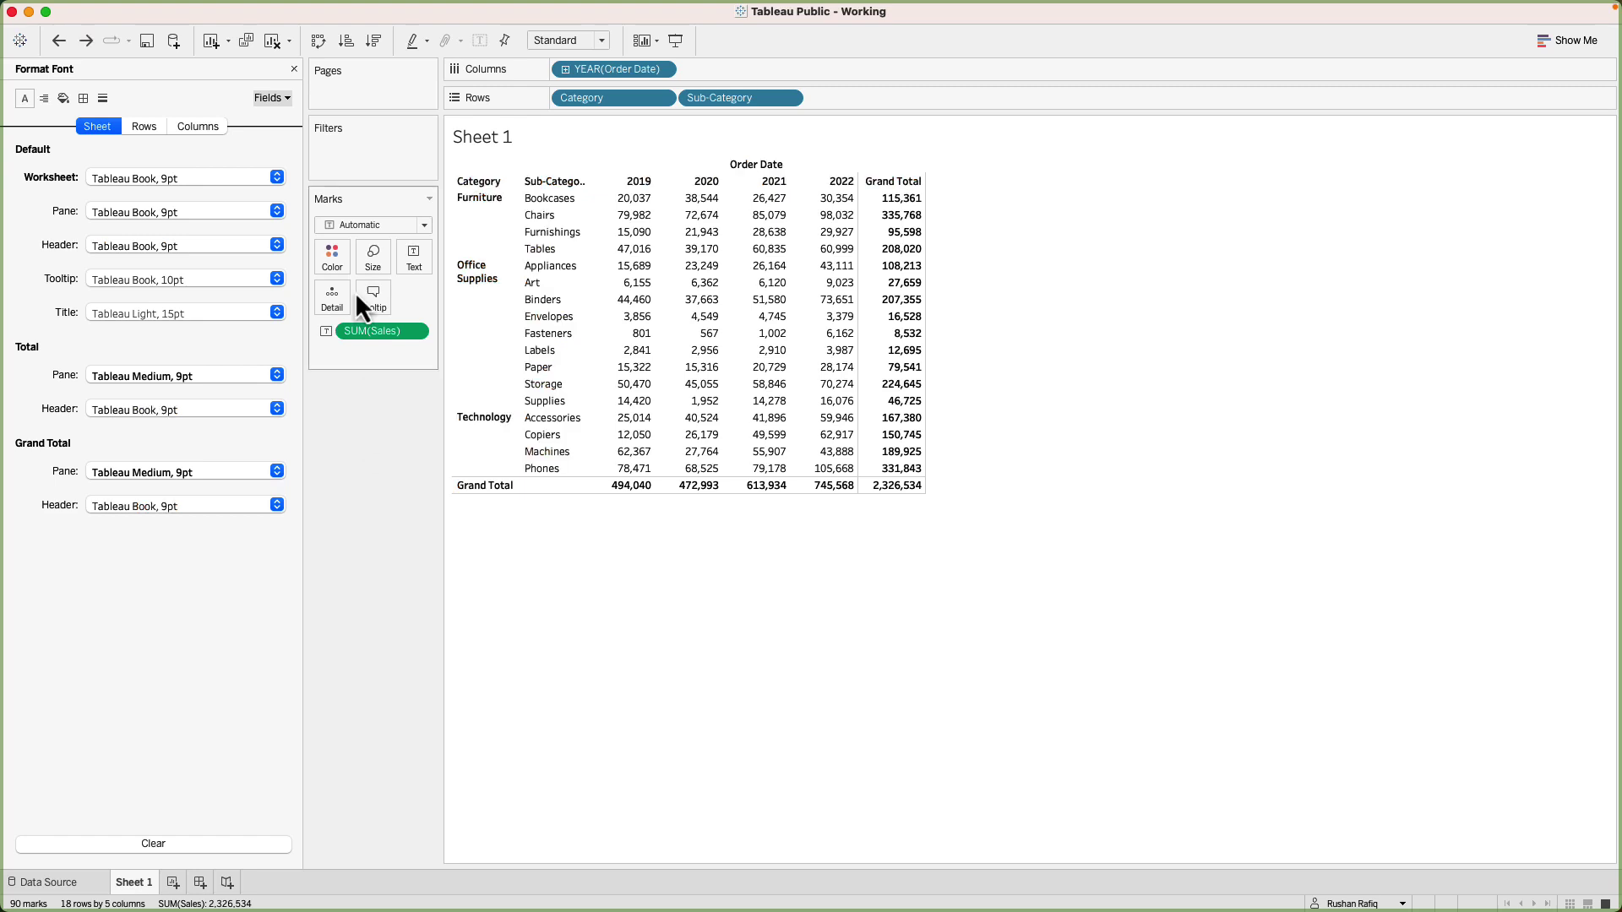
Format only the Category field, setting its default header font color to orange
click(283, 102)
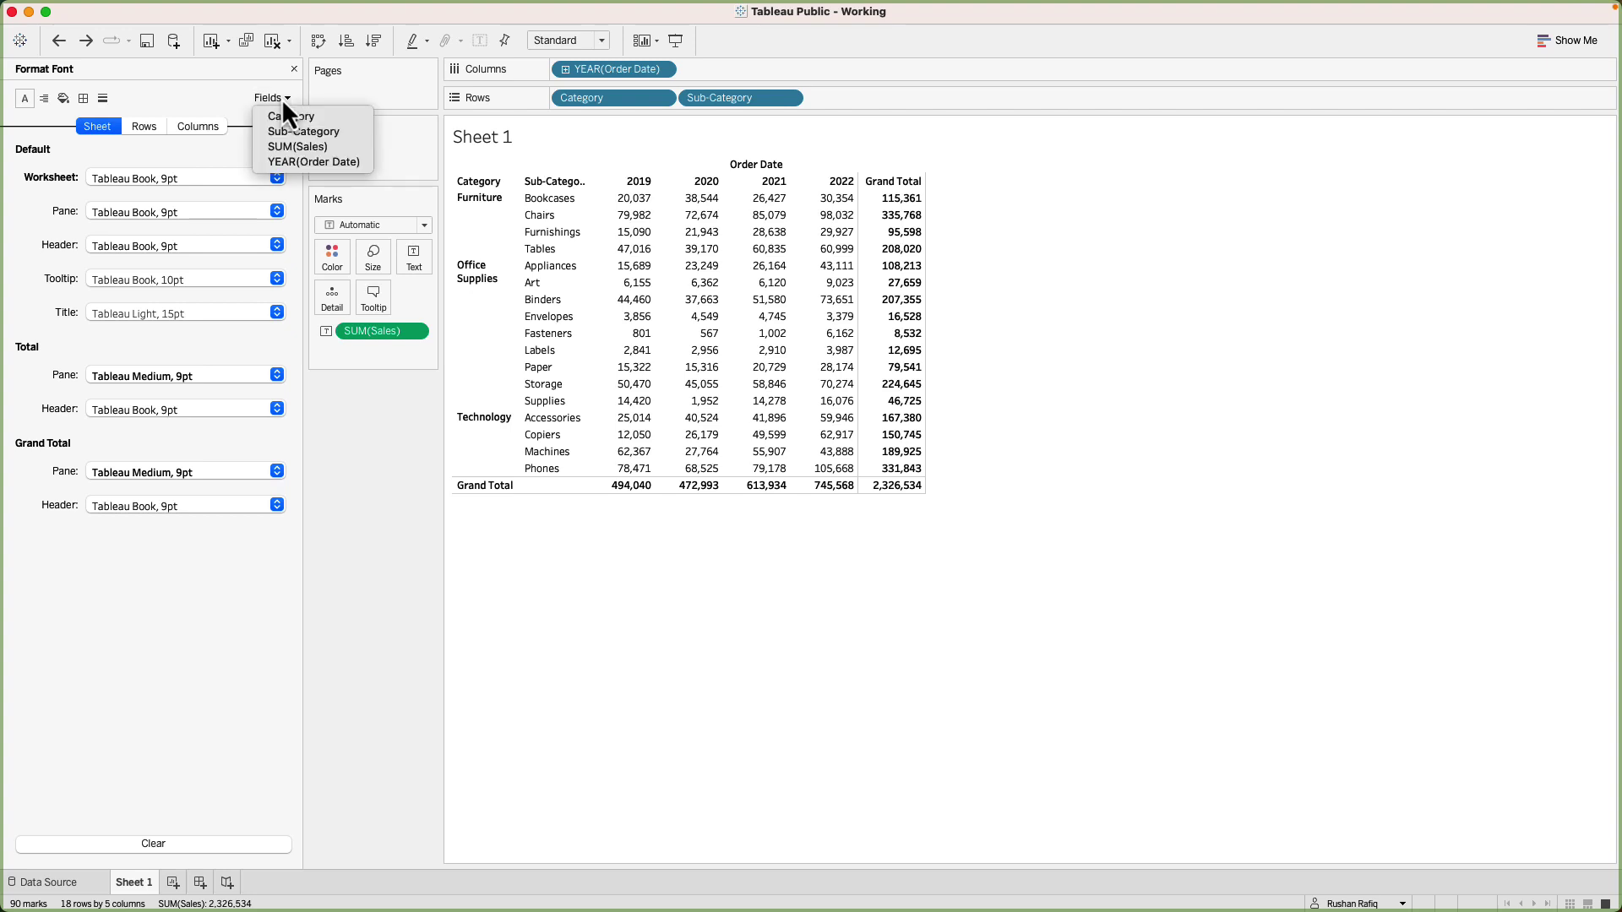
click(488, 312)
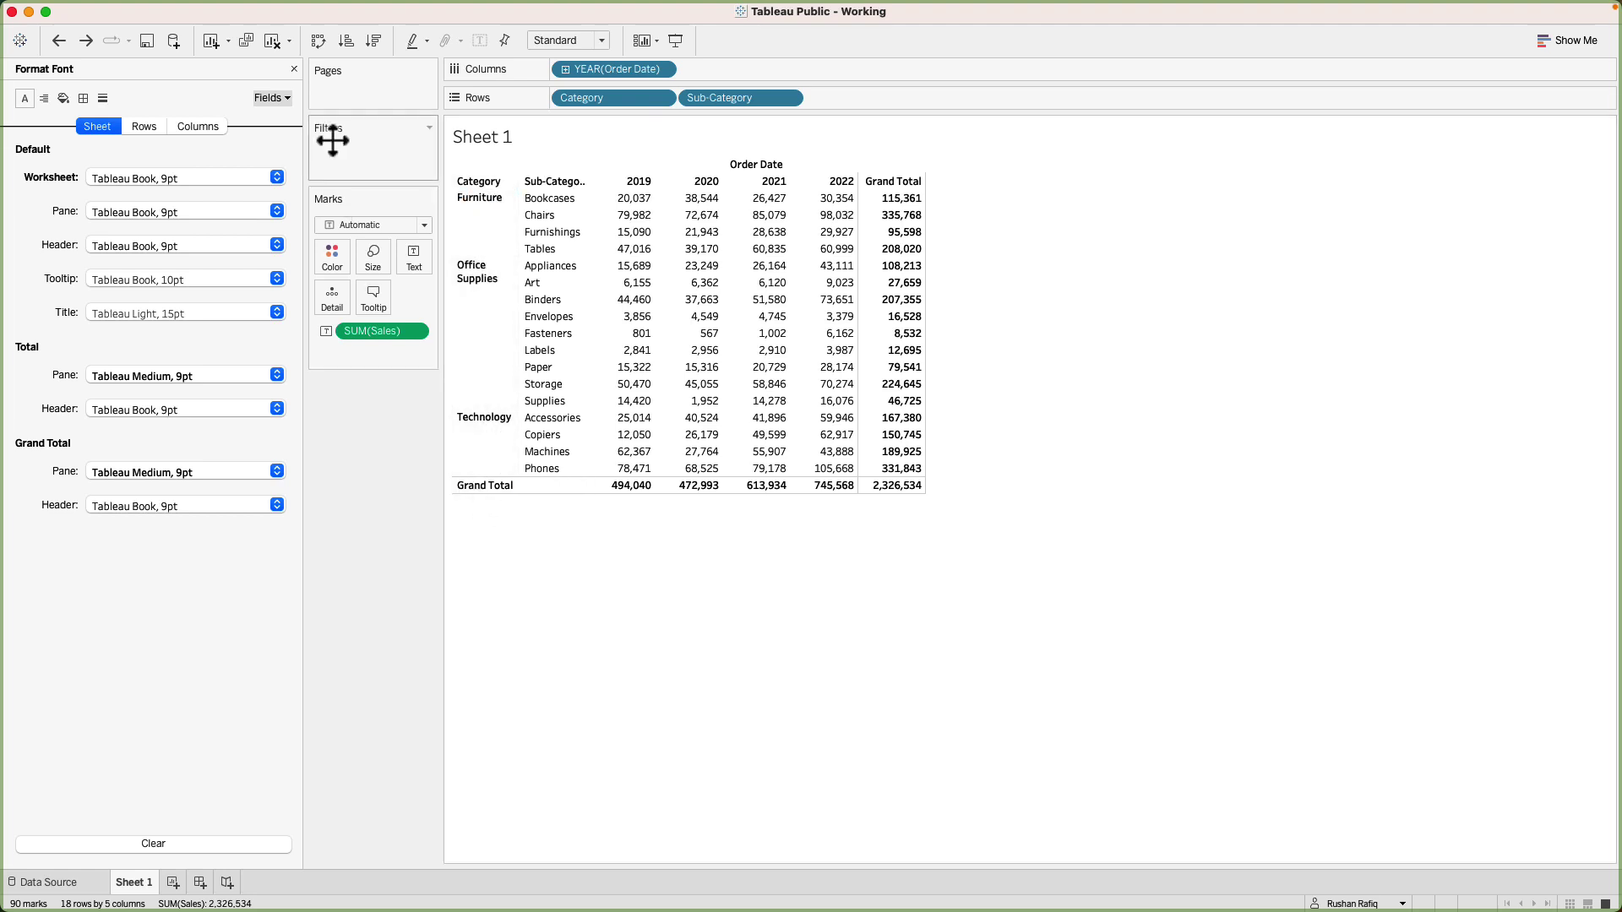
click(283, 100)
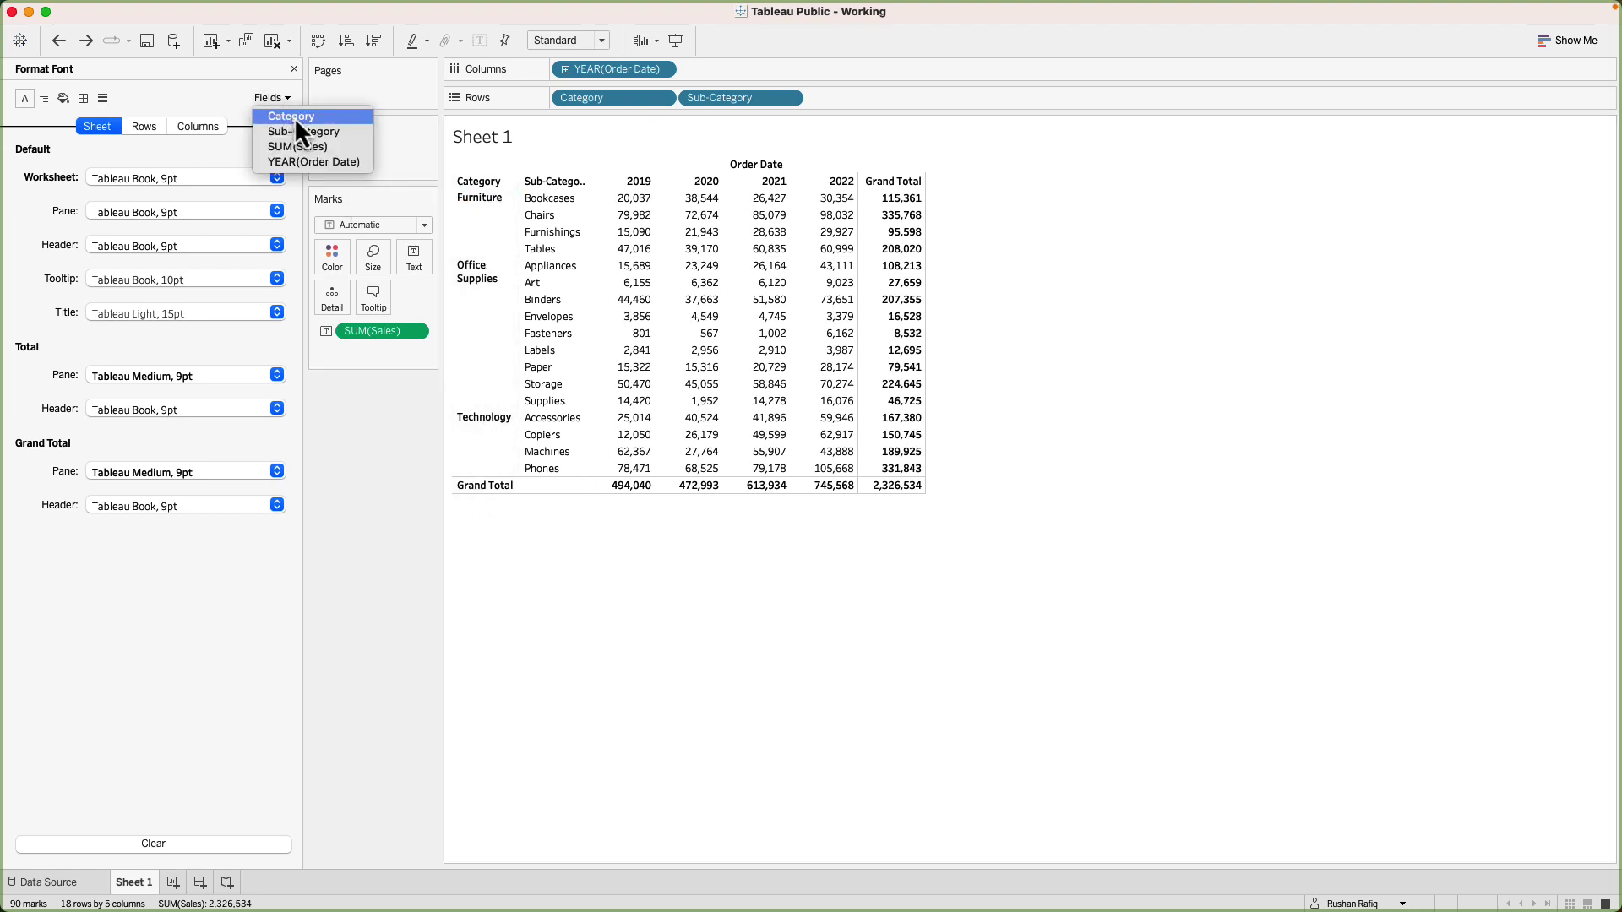
click(294, 117)
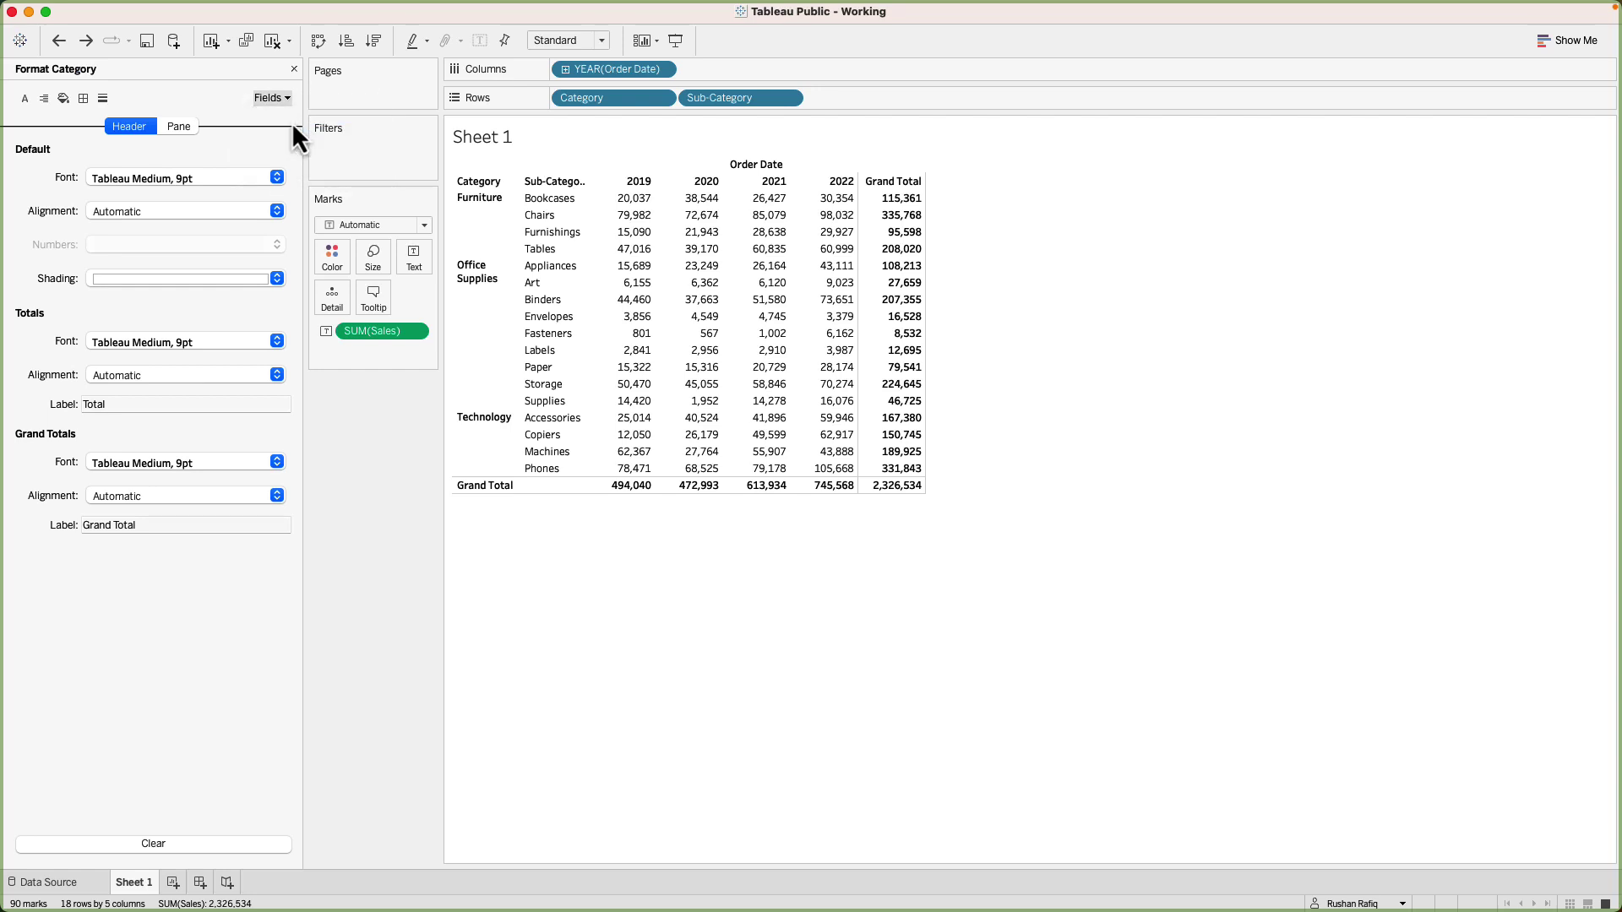
click(177, 182)
click(127, 261)
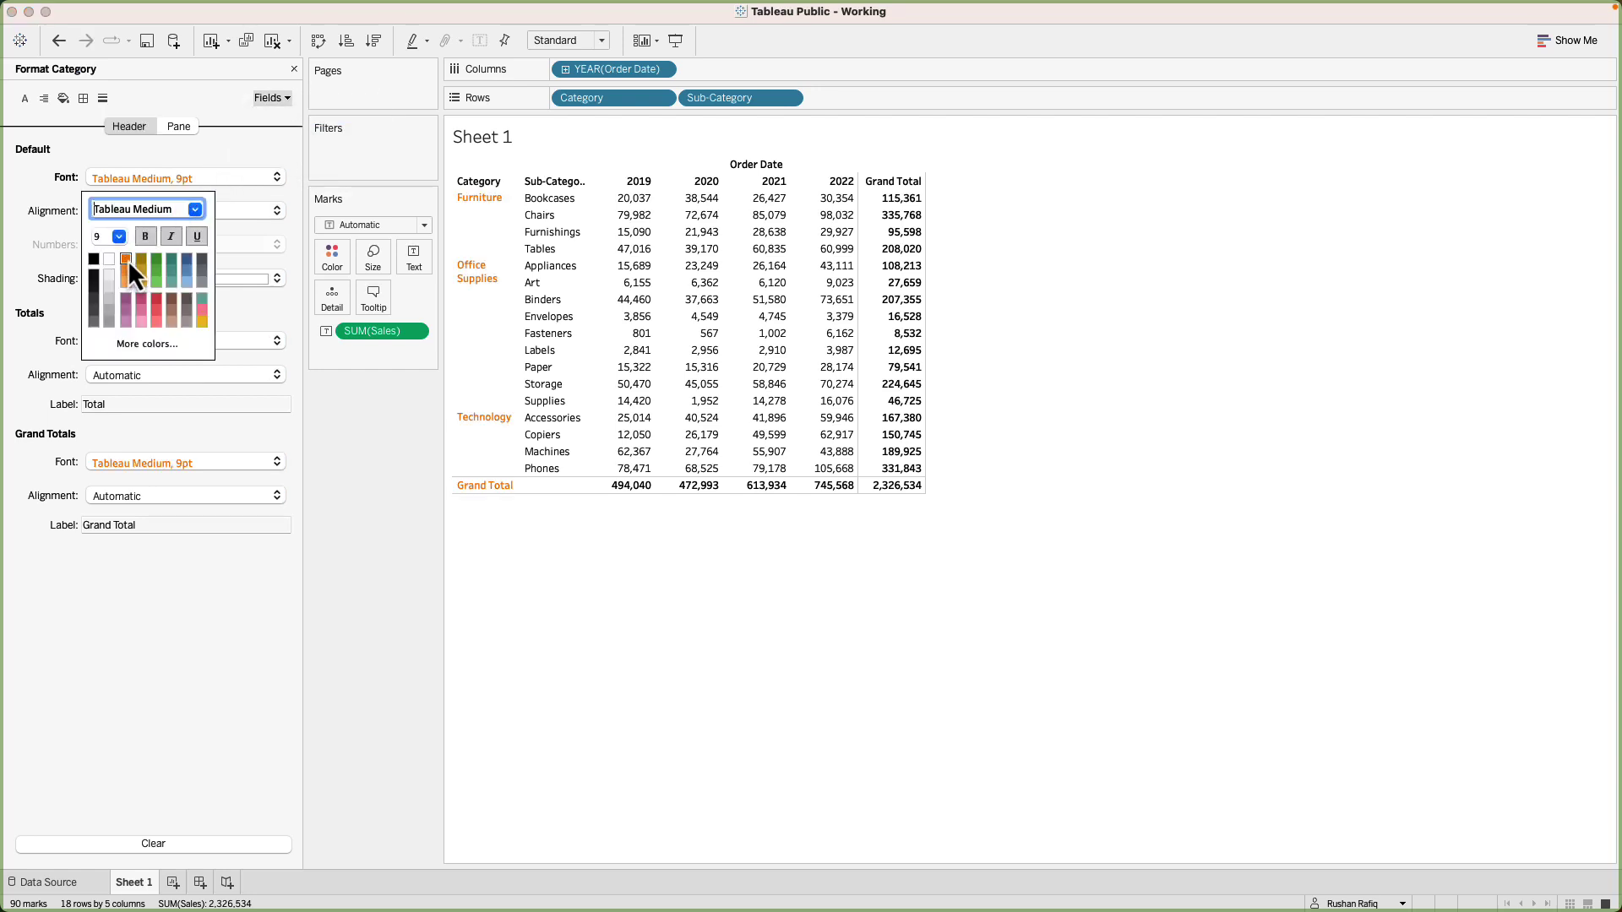
click(438, 347)
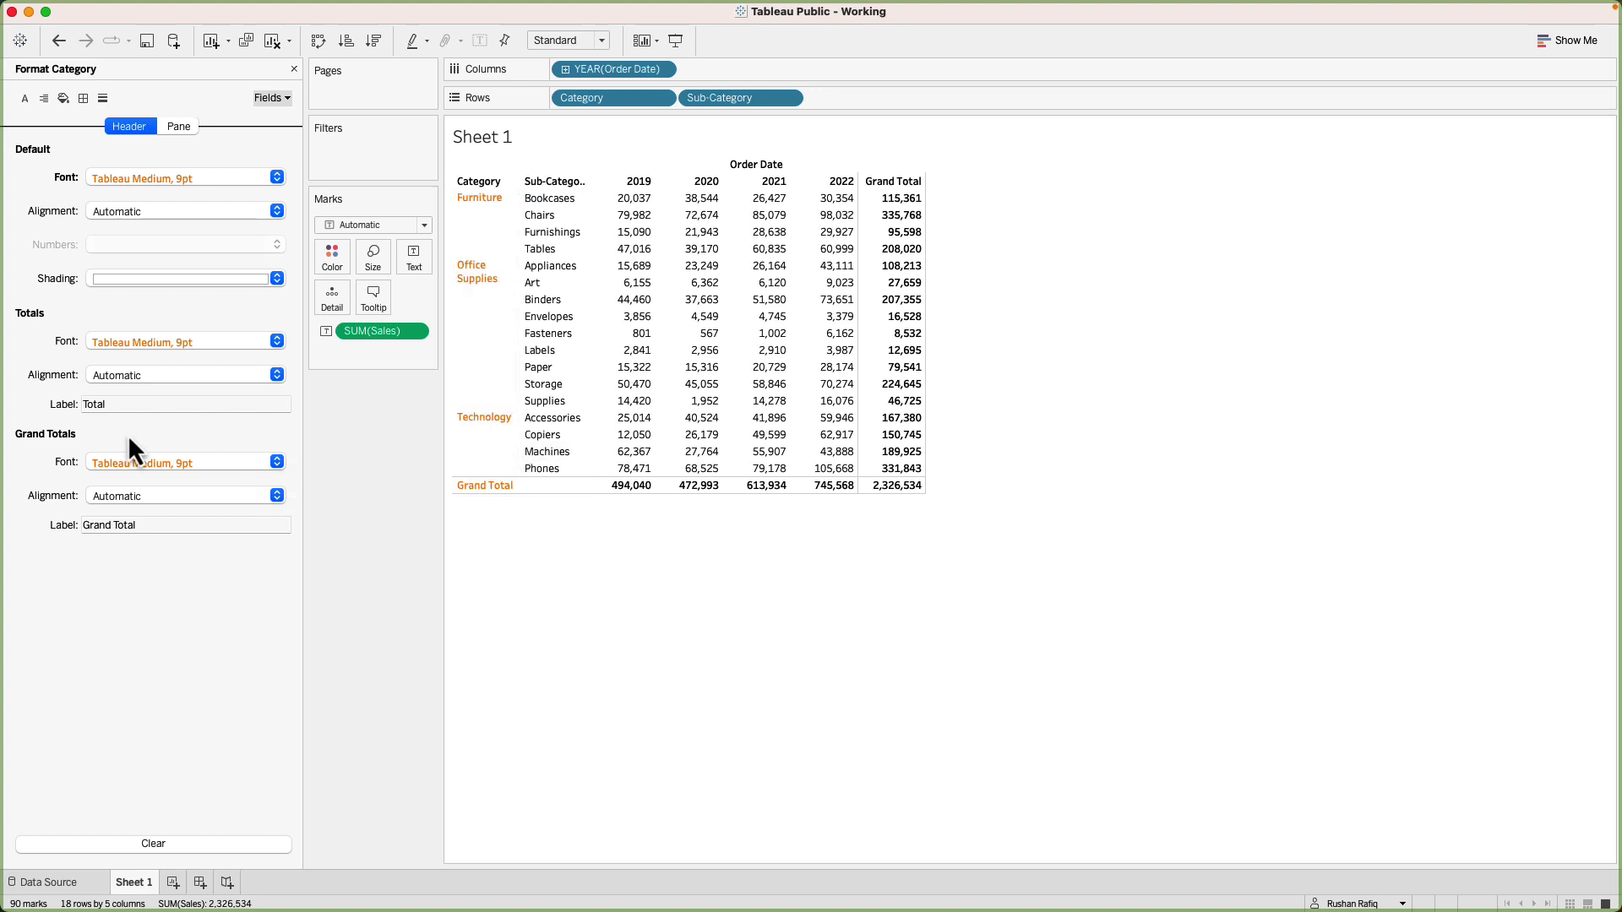
Set the Category field's Grand Totals header font color to black
click(220, 463)
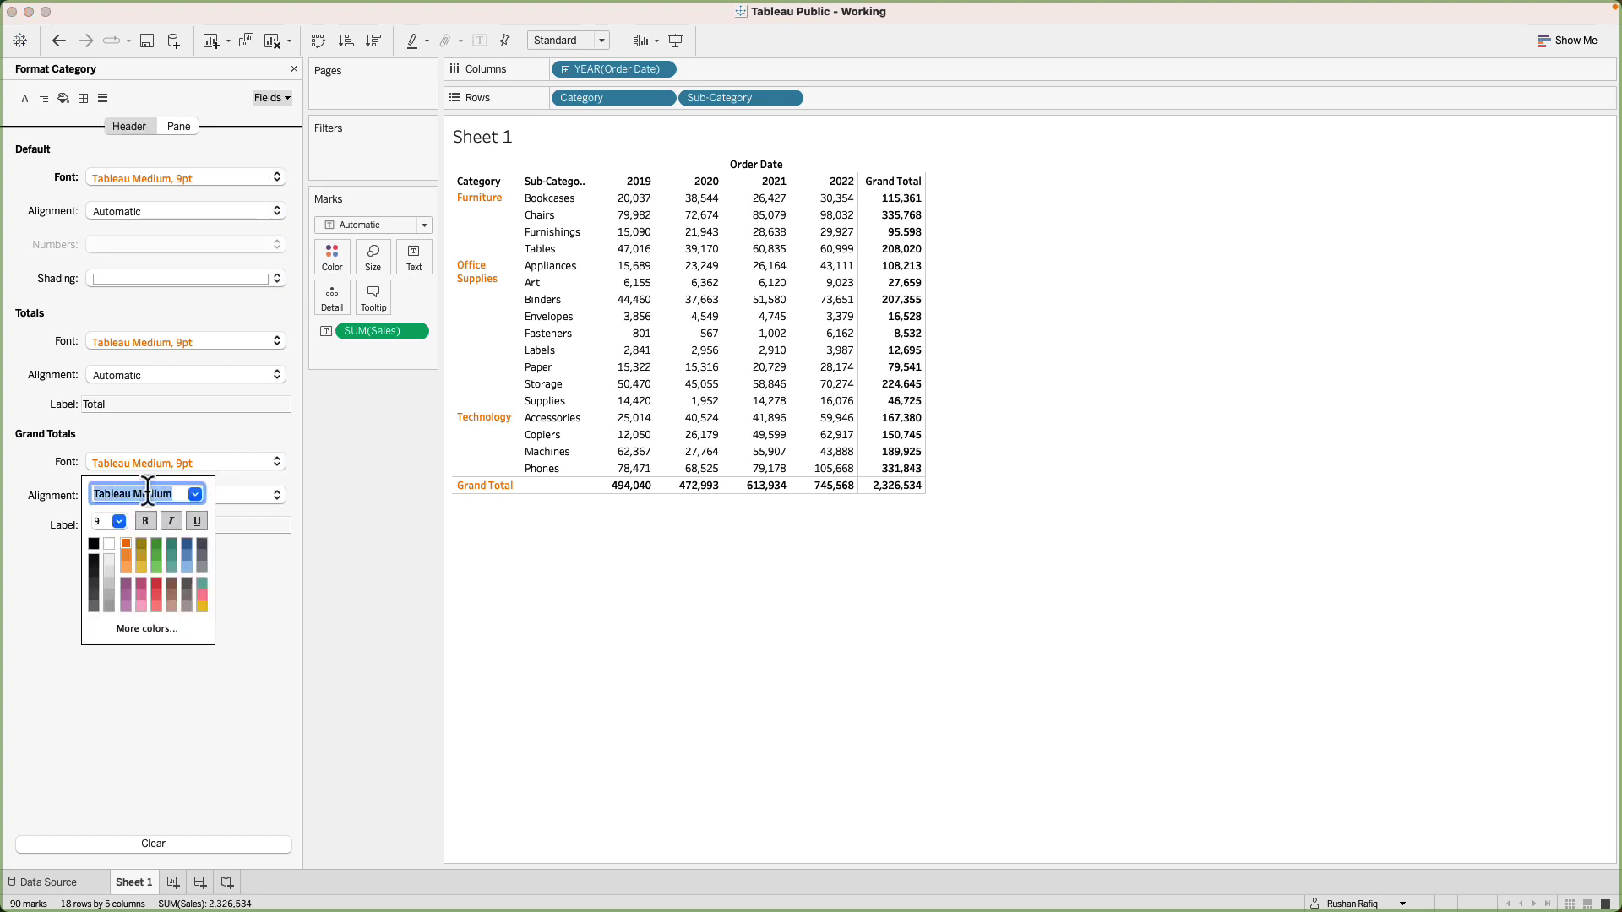
click(94, 544)
click(352, 466)
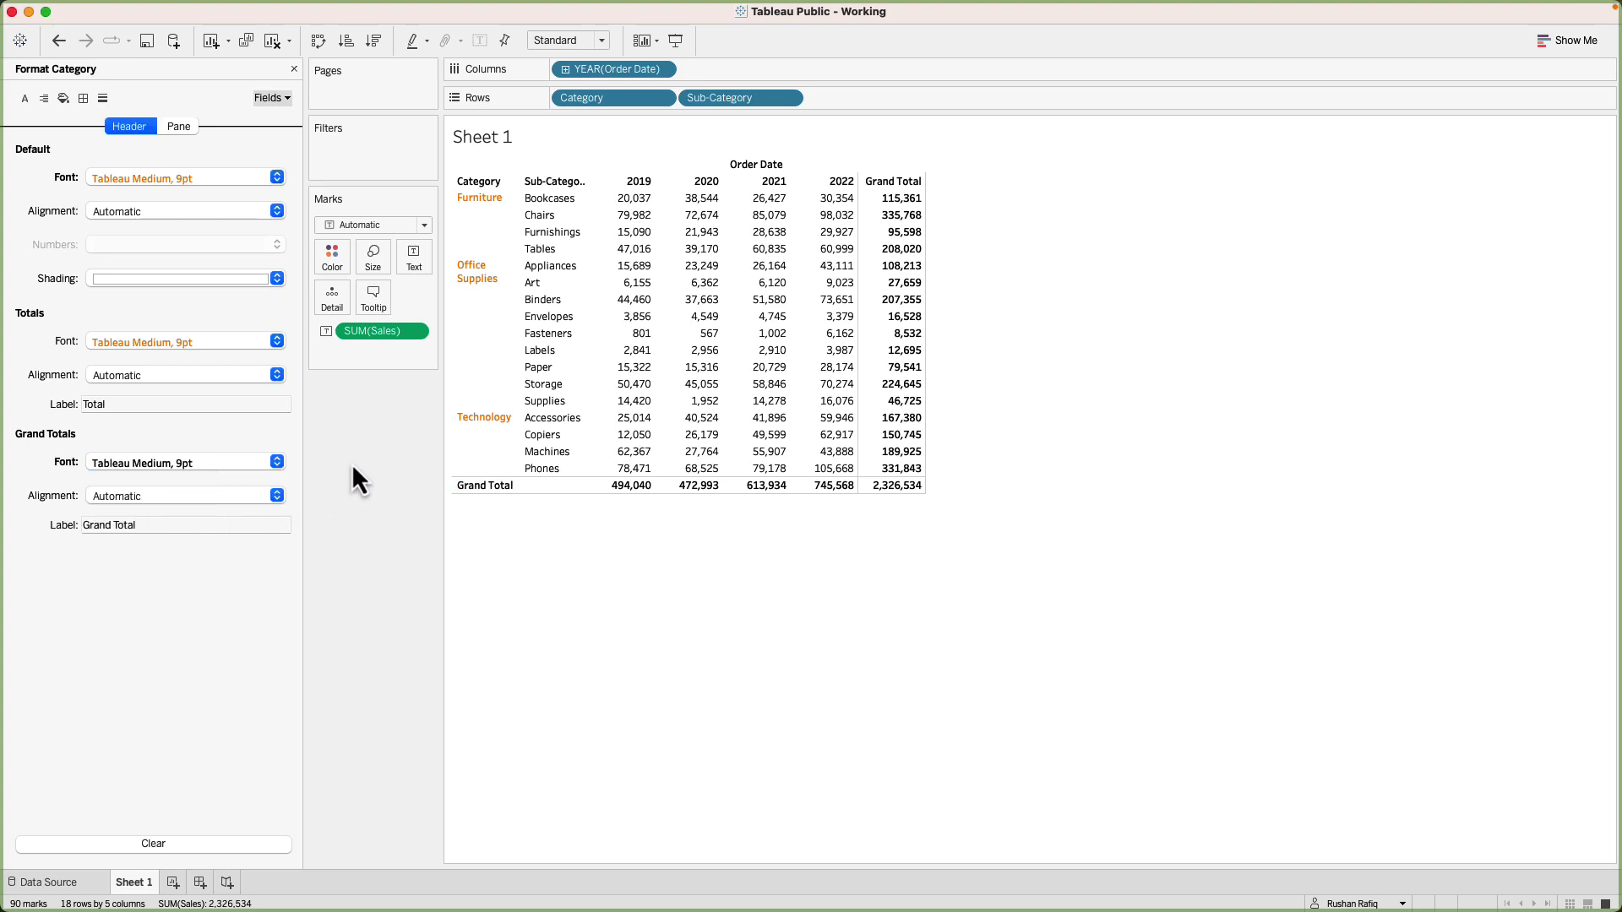